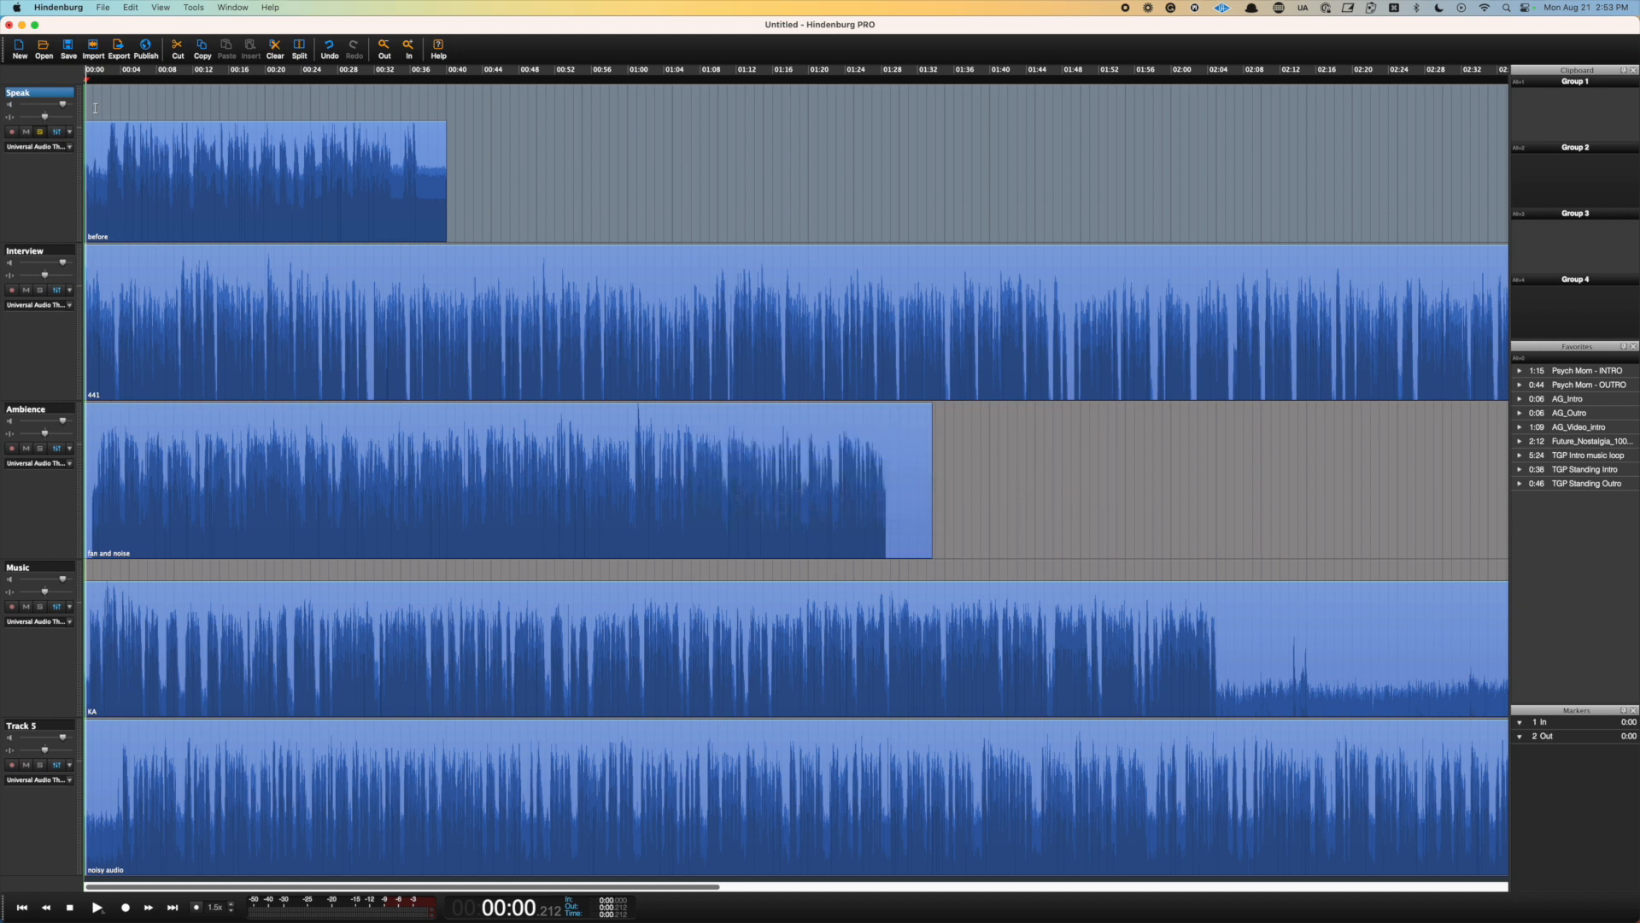
- Play the Speak track from the start to hear the noisy recording, and stop near the clip's end
key(space)
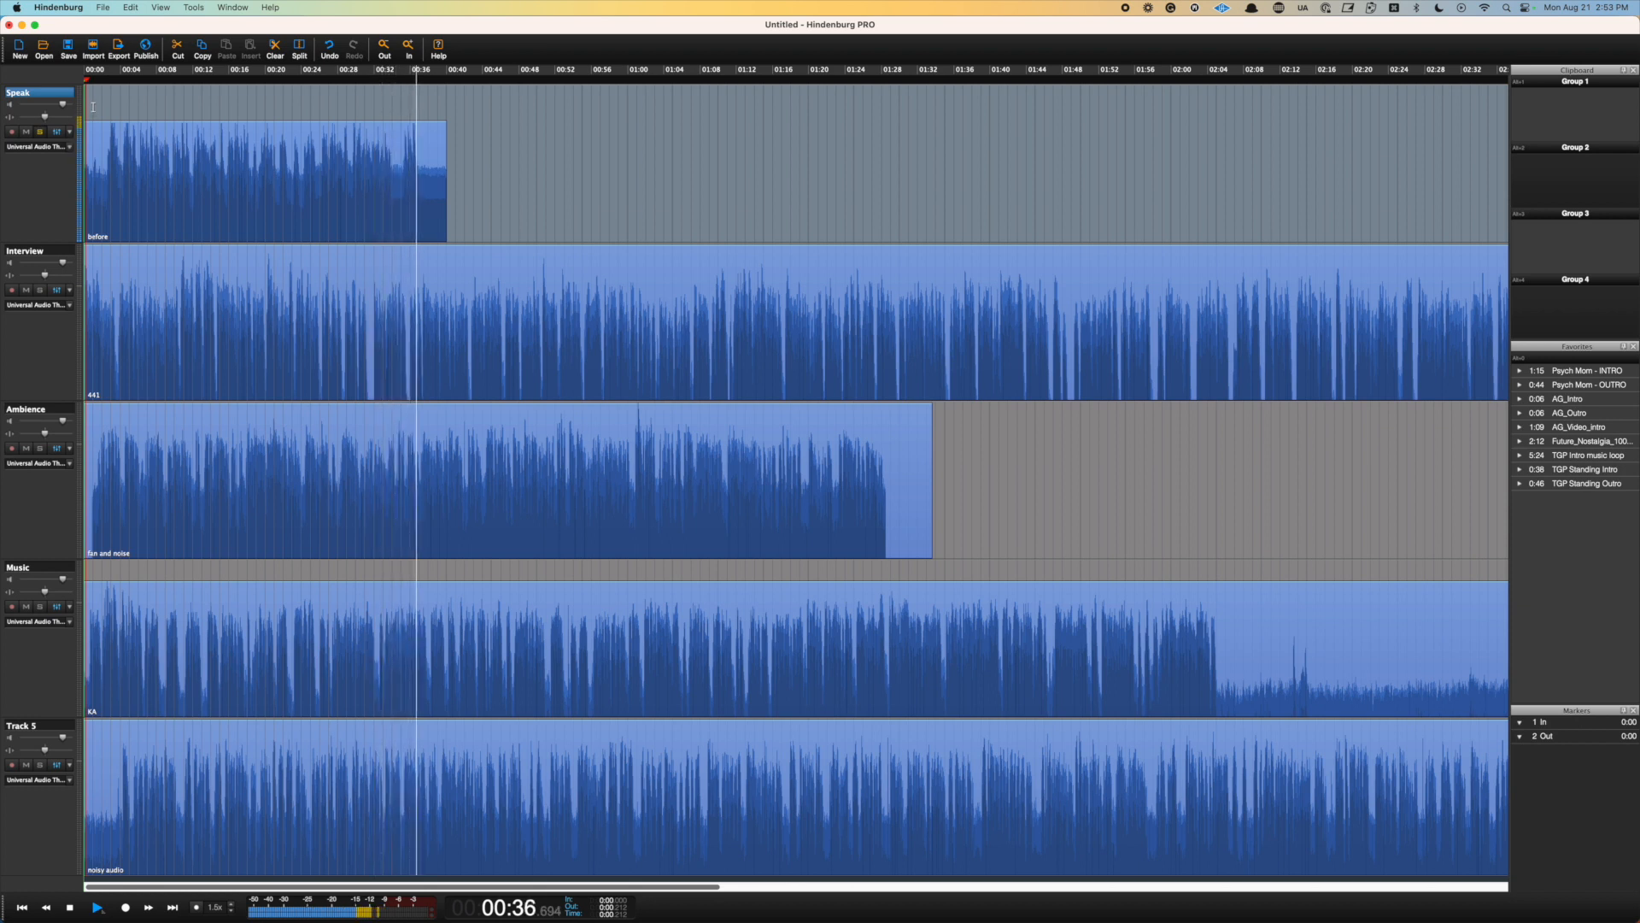
key(space)
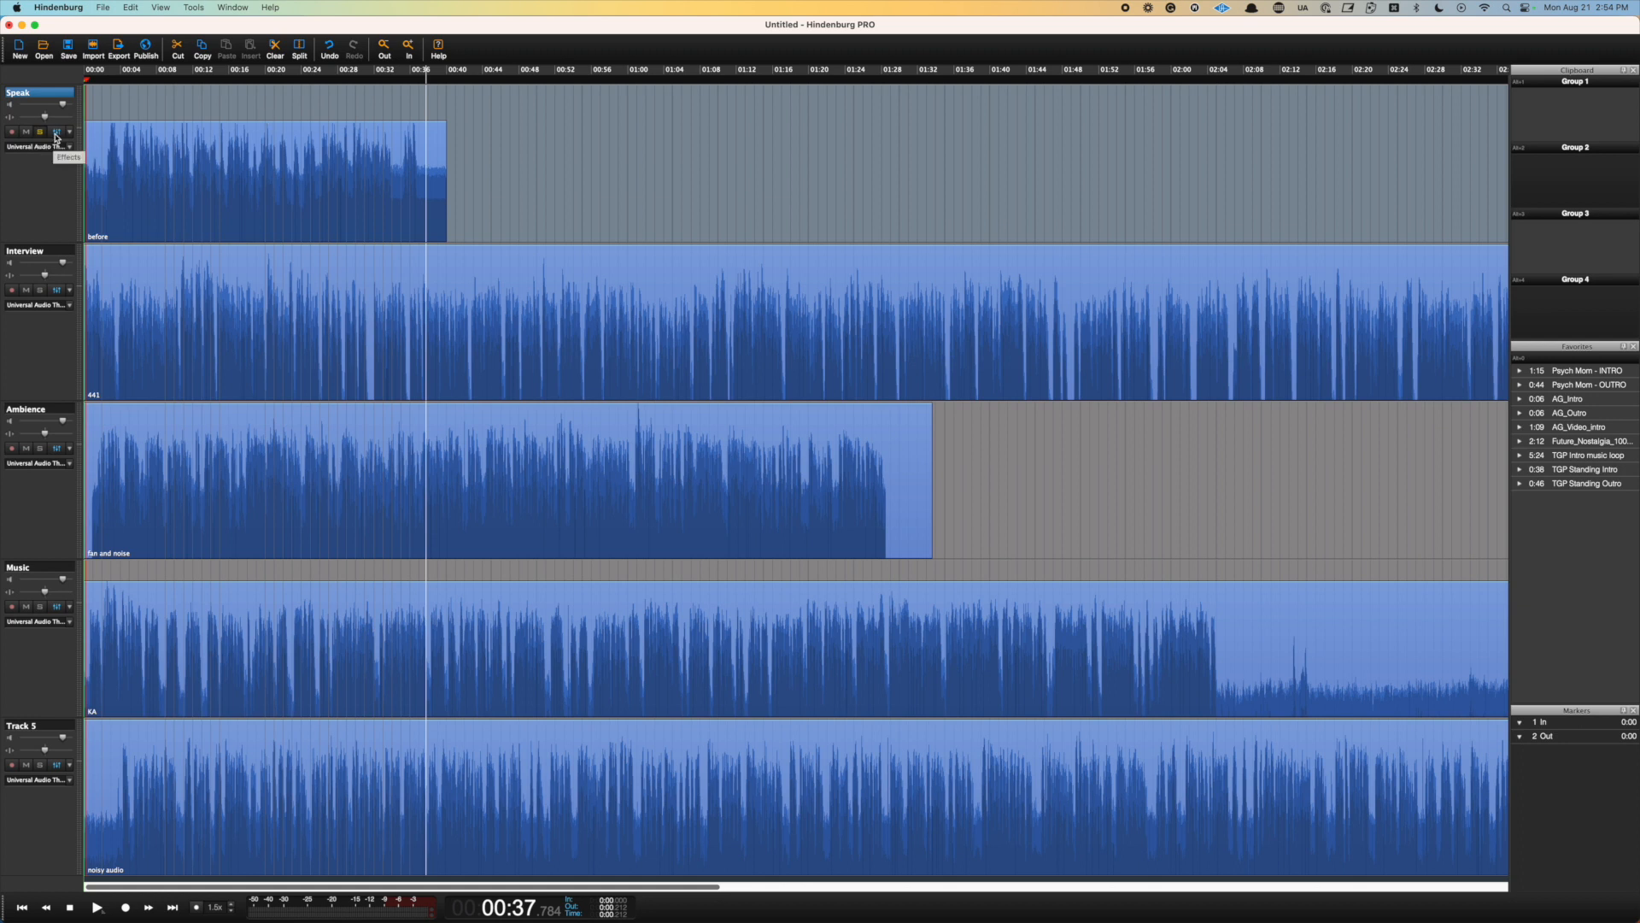
- Open the Goyo effect on the Speak track and reset its Ambience and Voice Reverb to 0.0 dB
click(56, 133)
click(108, 137)
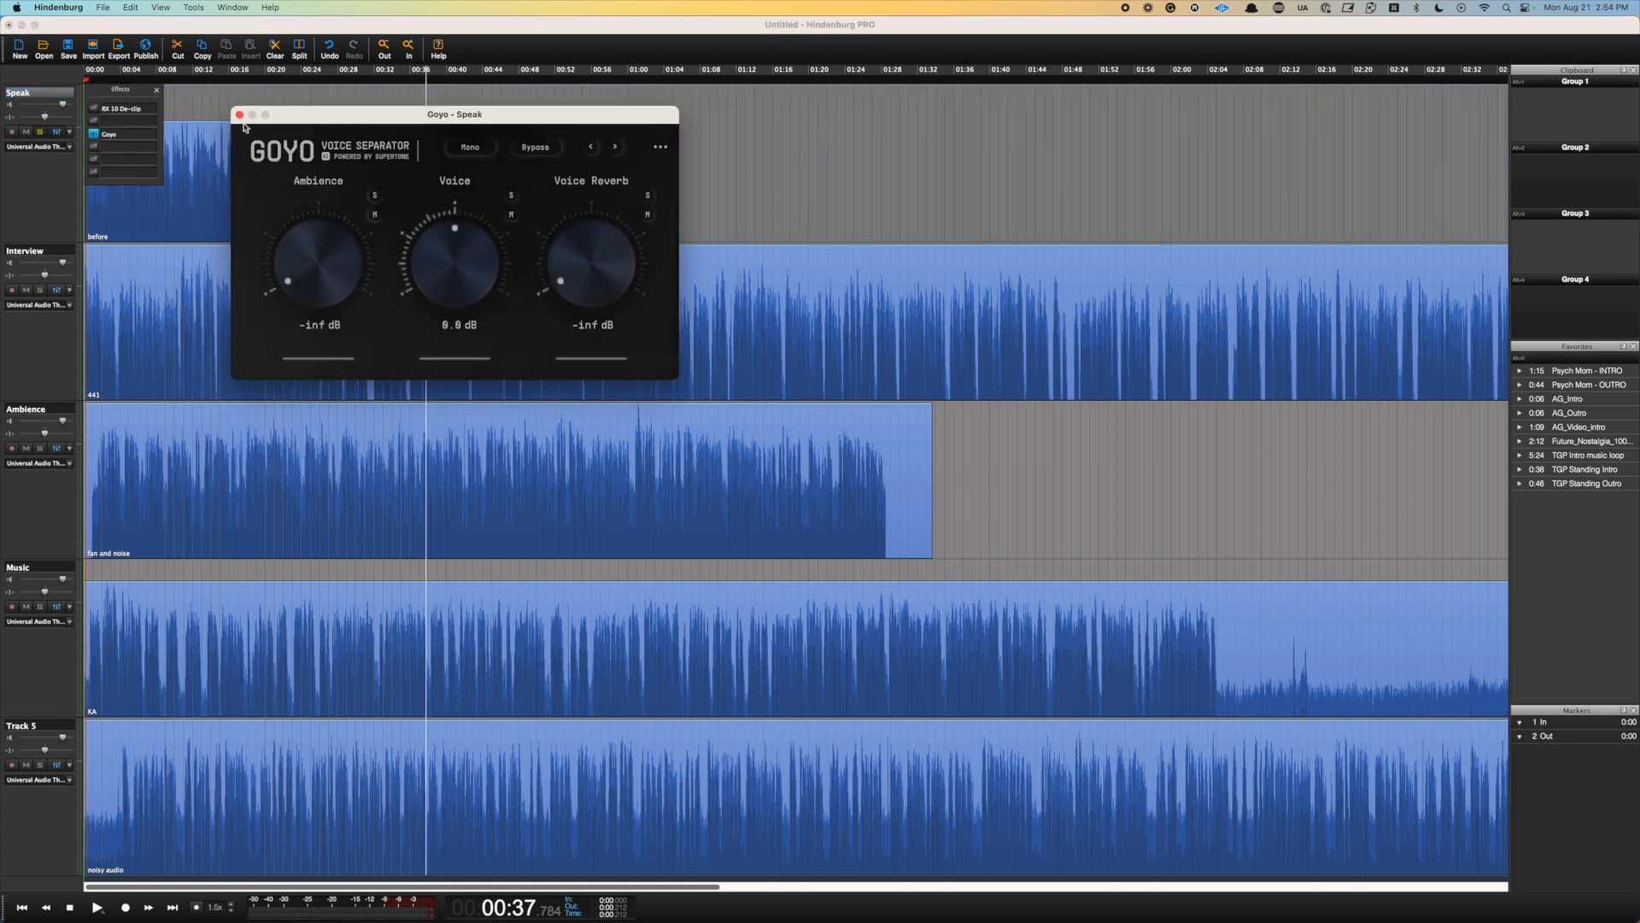
drag(335, 120, 765, 120)
double_click(1011, 270)
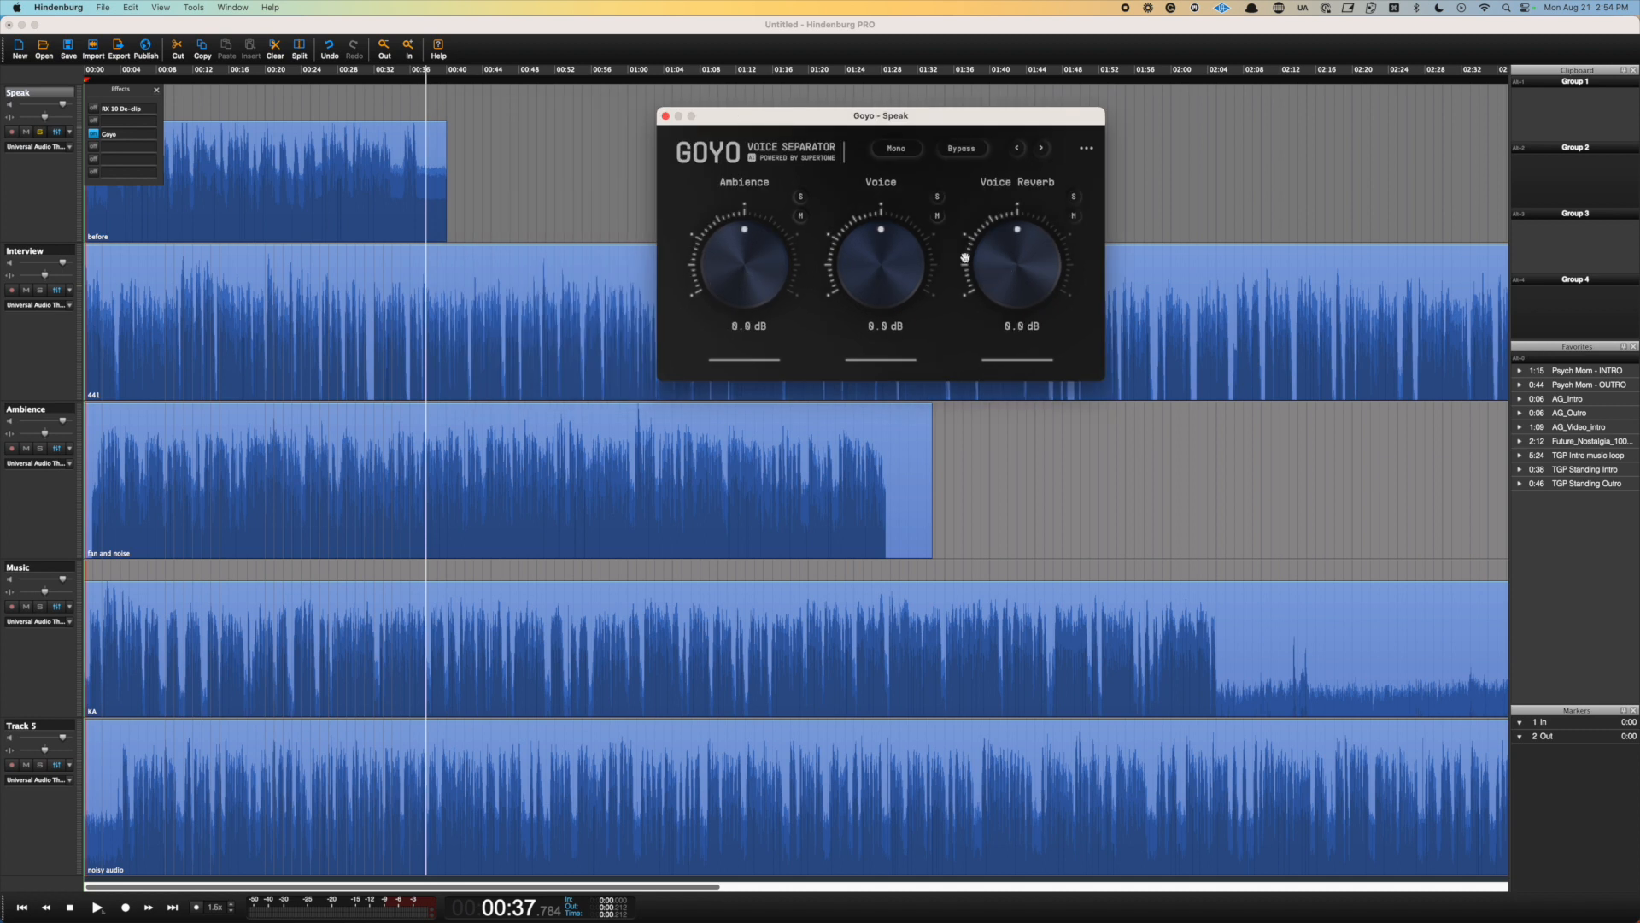
- Play the Speak clip and lower Goyo's Ambience to -inf dB while listening
click(249, 105)
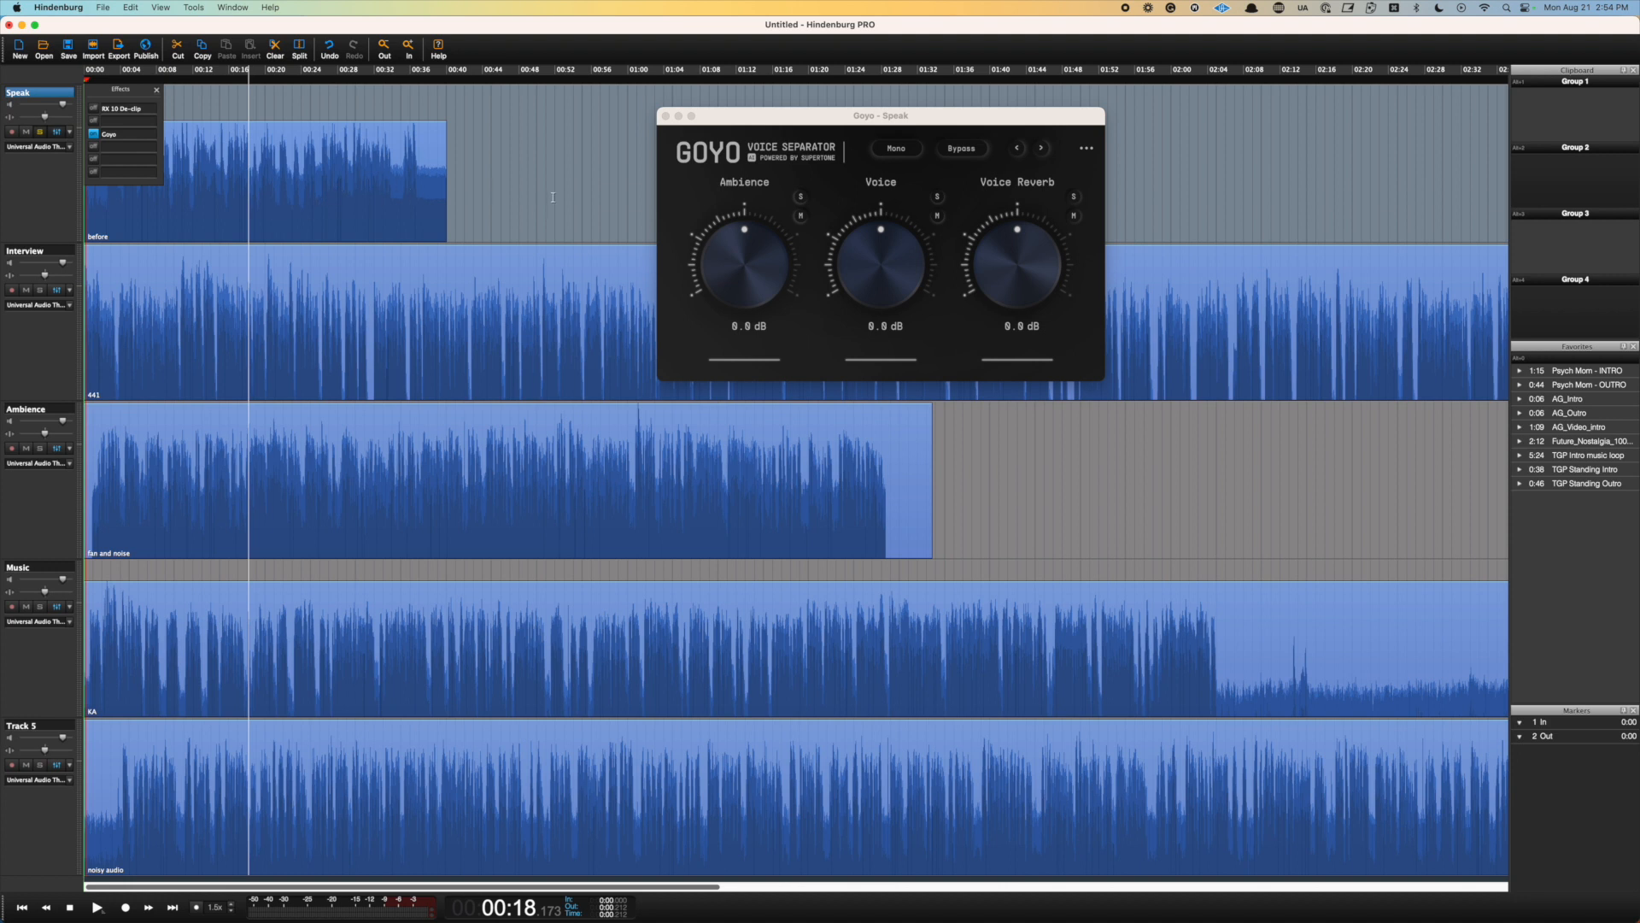
click(244, 104)
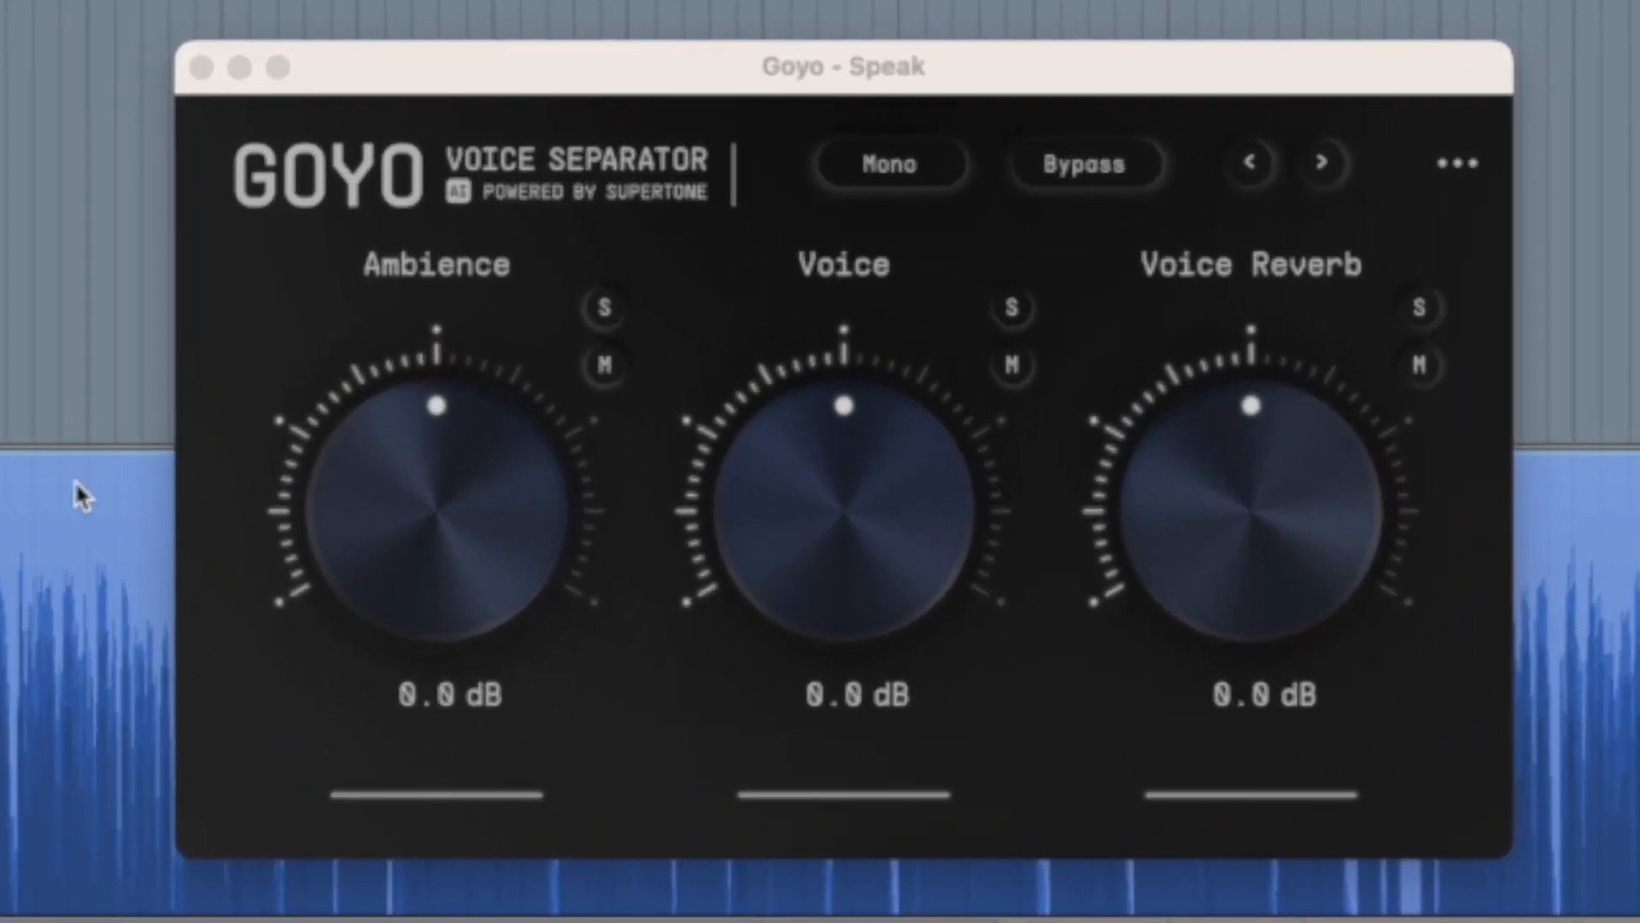
drag(427, 469, 359, 589)
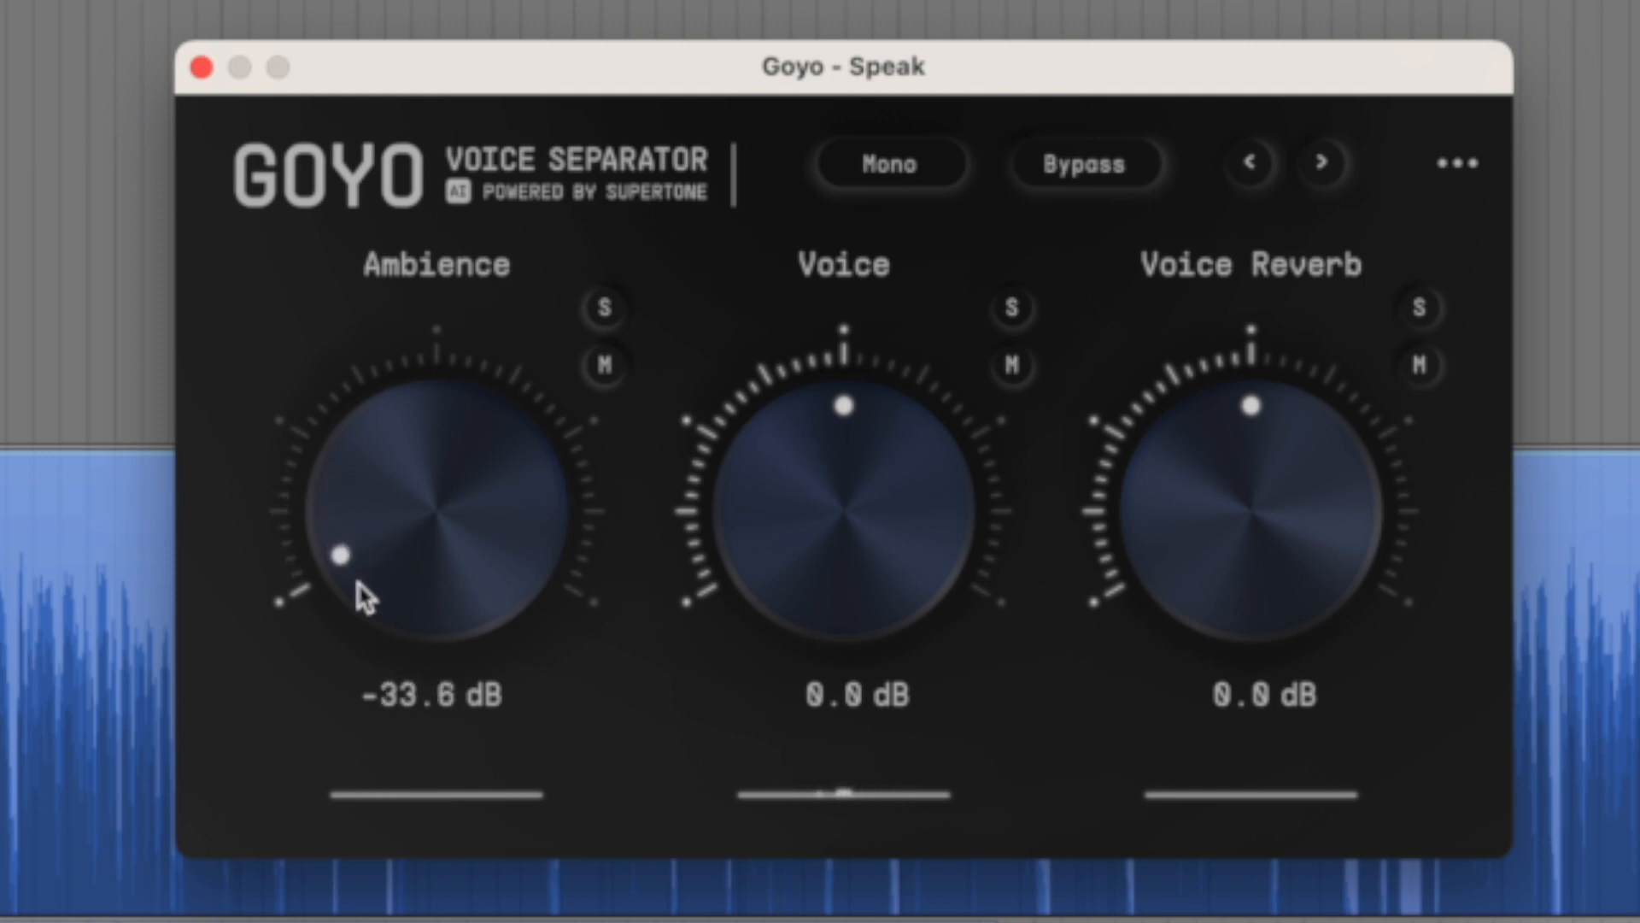
drag(357, 582, 360, 588)
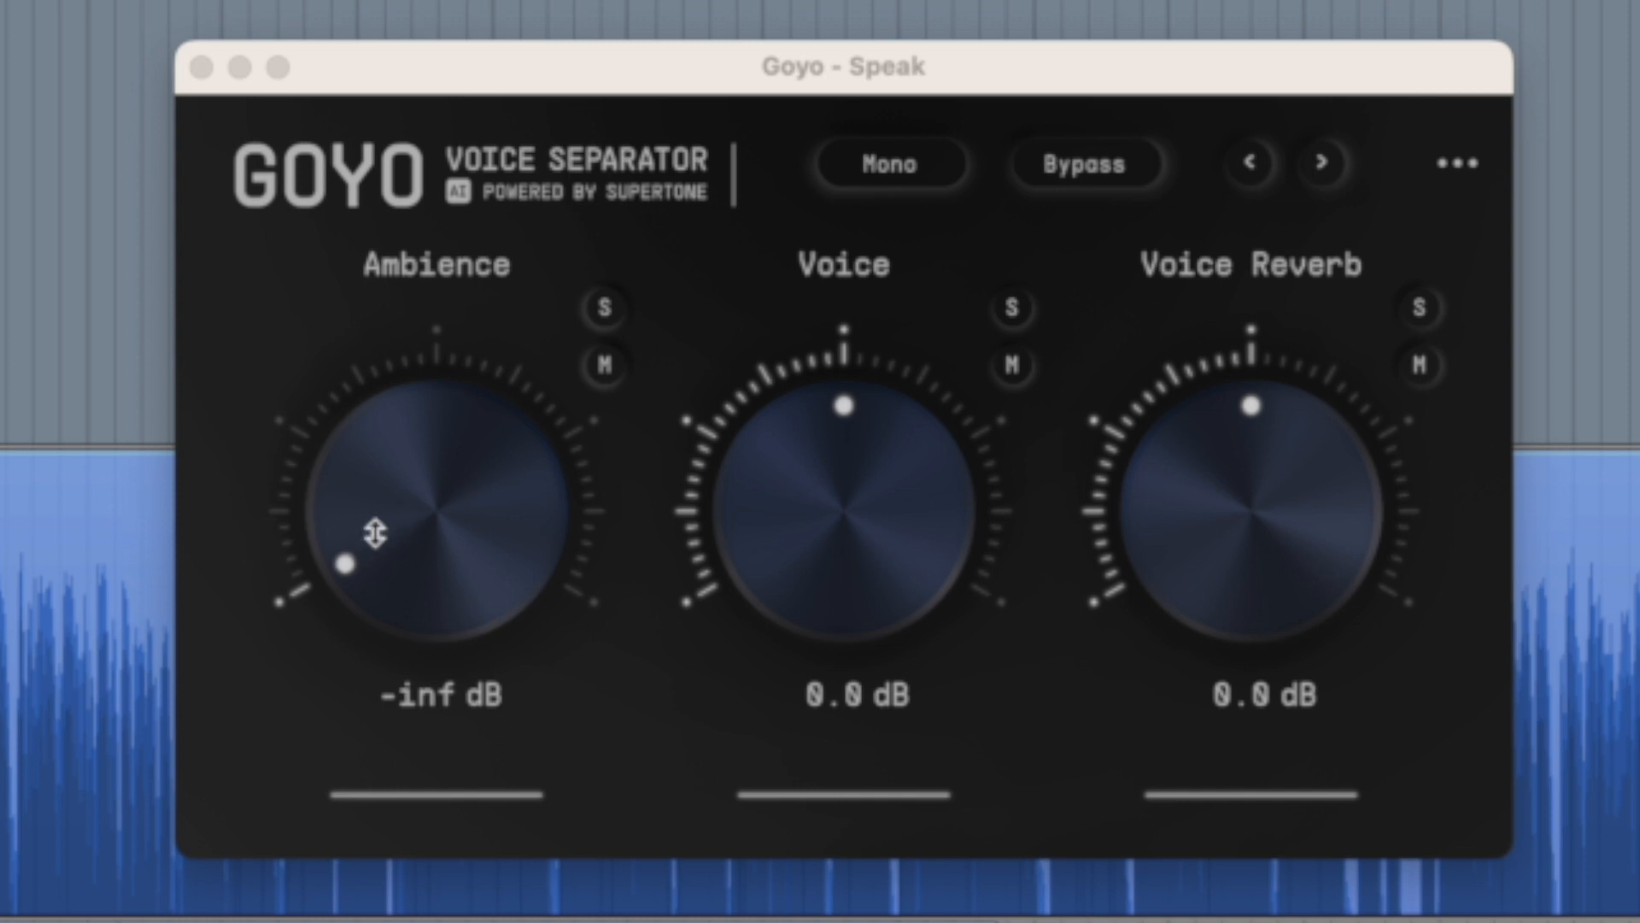
click(406, 564)
mouse_move(406, 566)
mouse_down()
mouse_move(413, 496)
mouse_move(405, 564)
mouse_up()
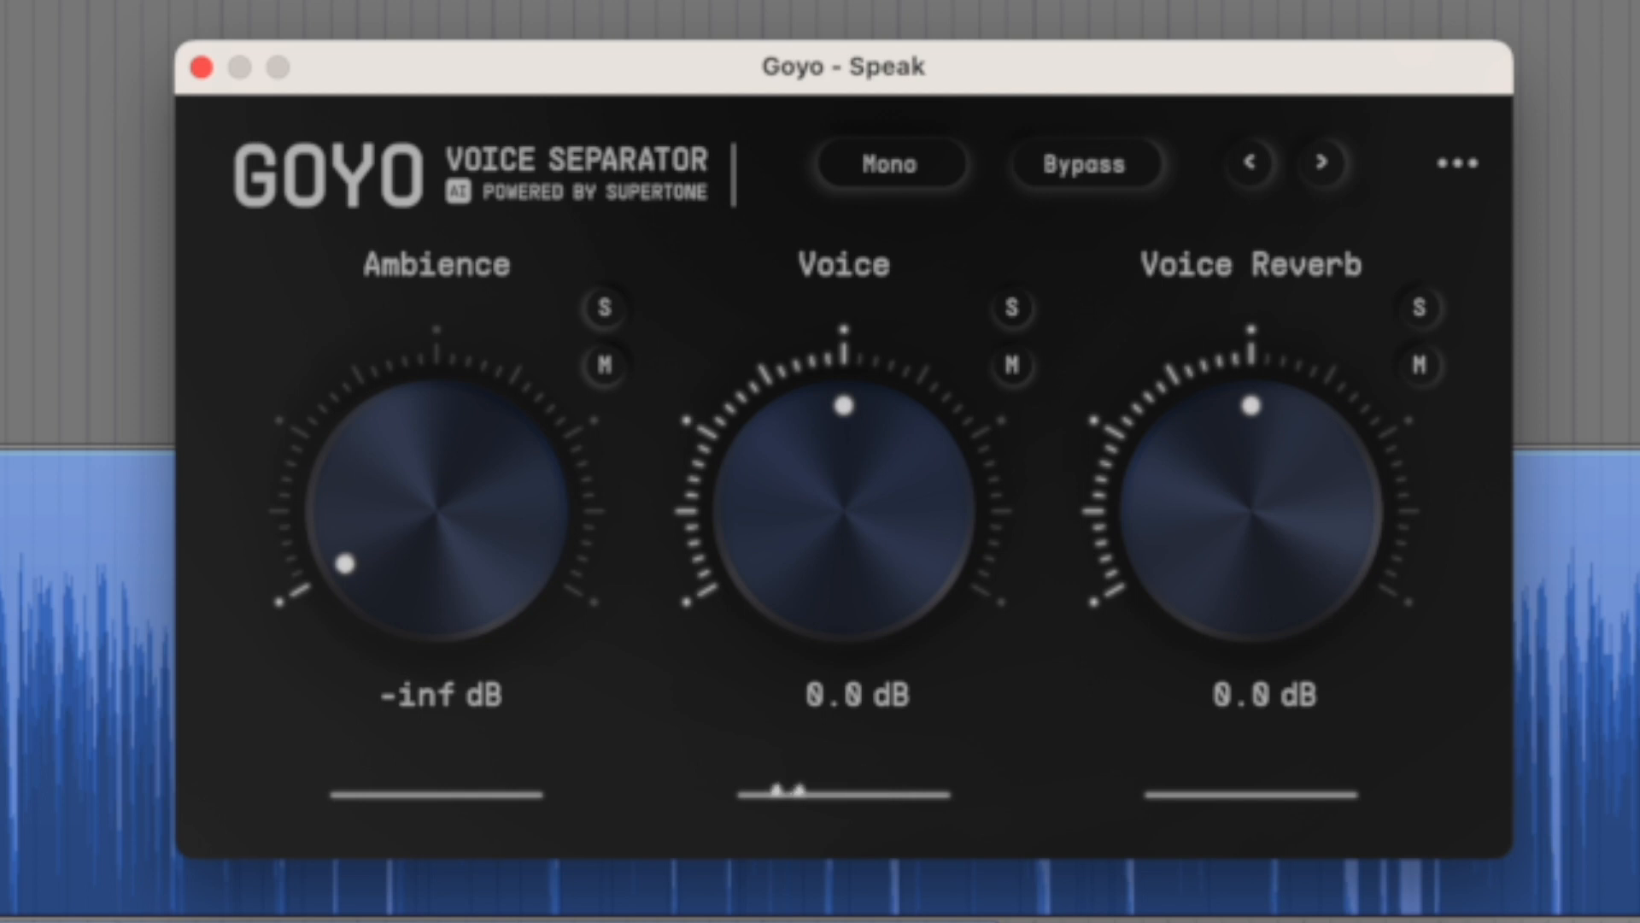
- Listen to the Speak clip with its ambience removed, stop playback and close the track's effects
click(85, 224)
key(space)
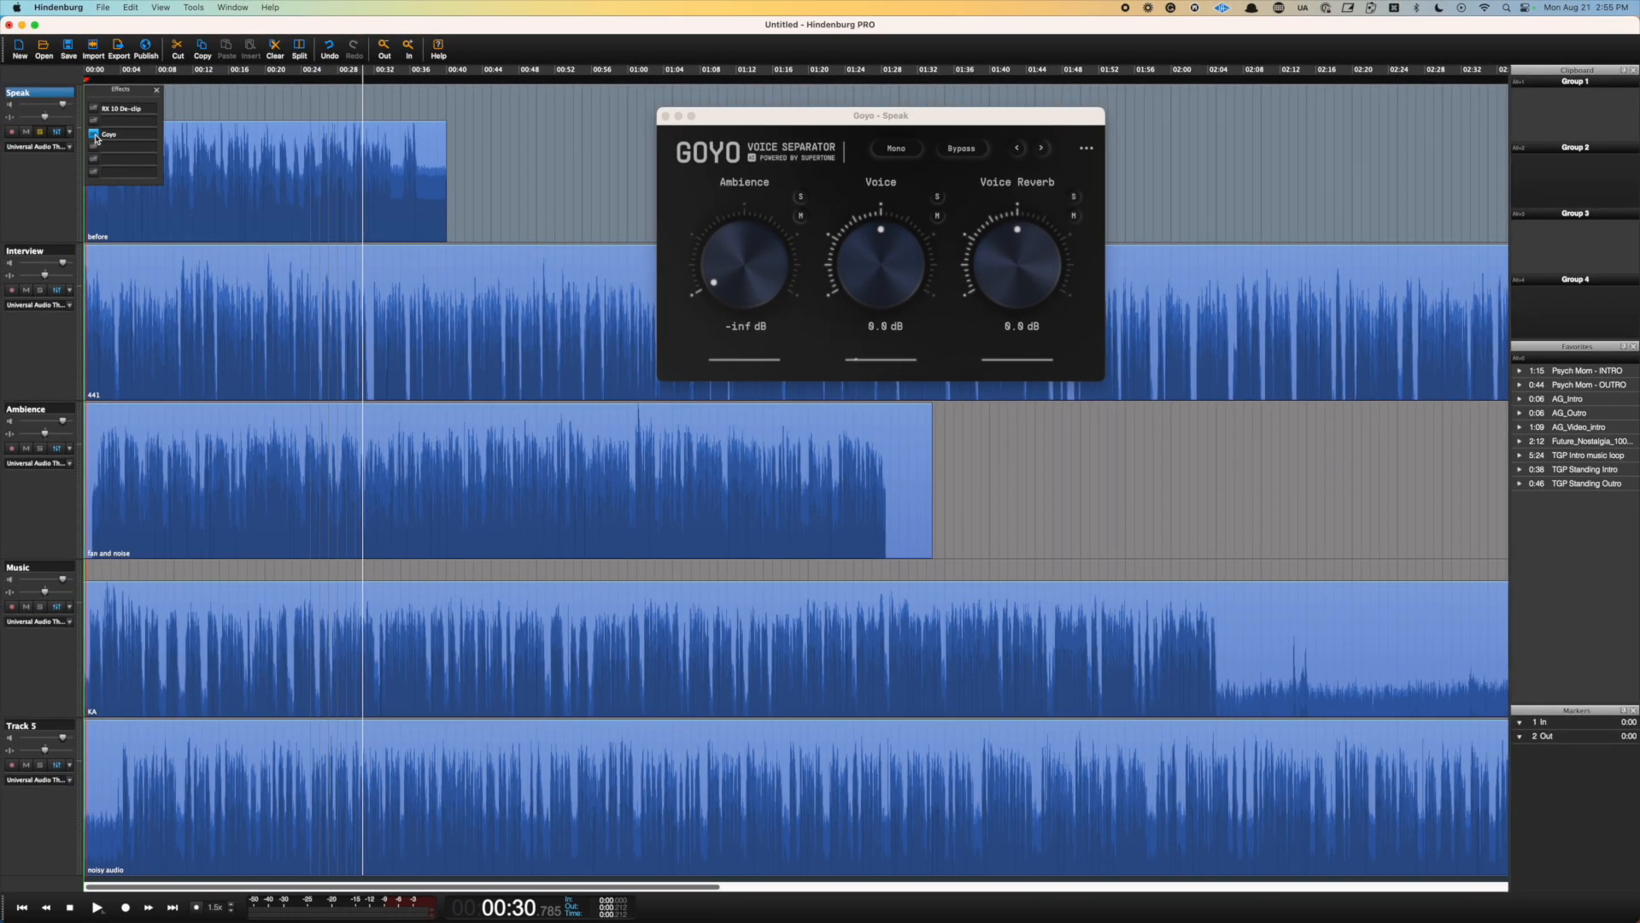
click(156, 91)
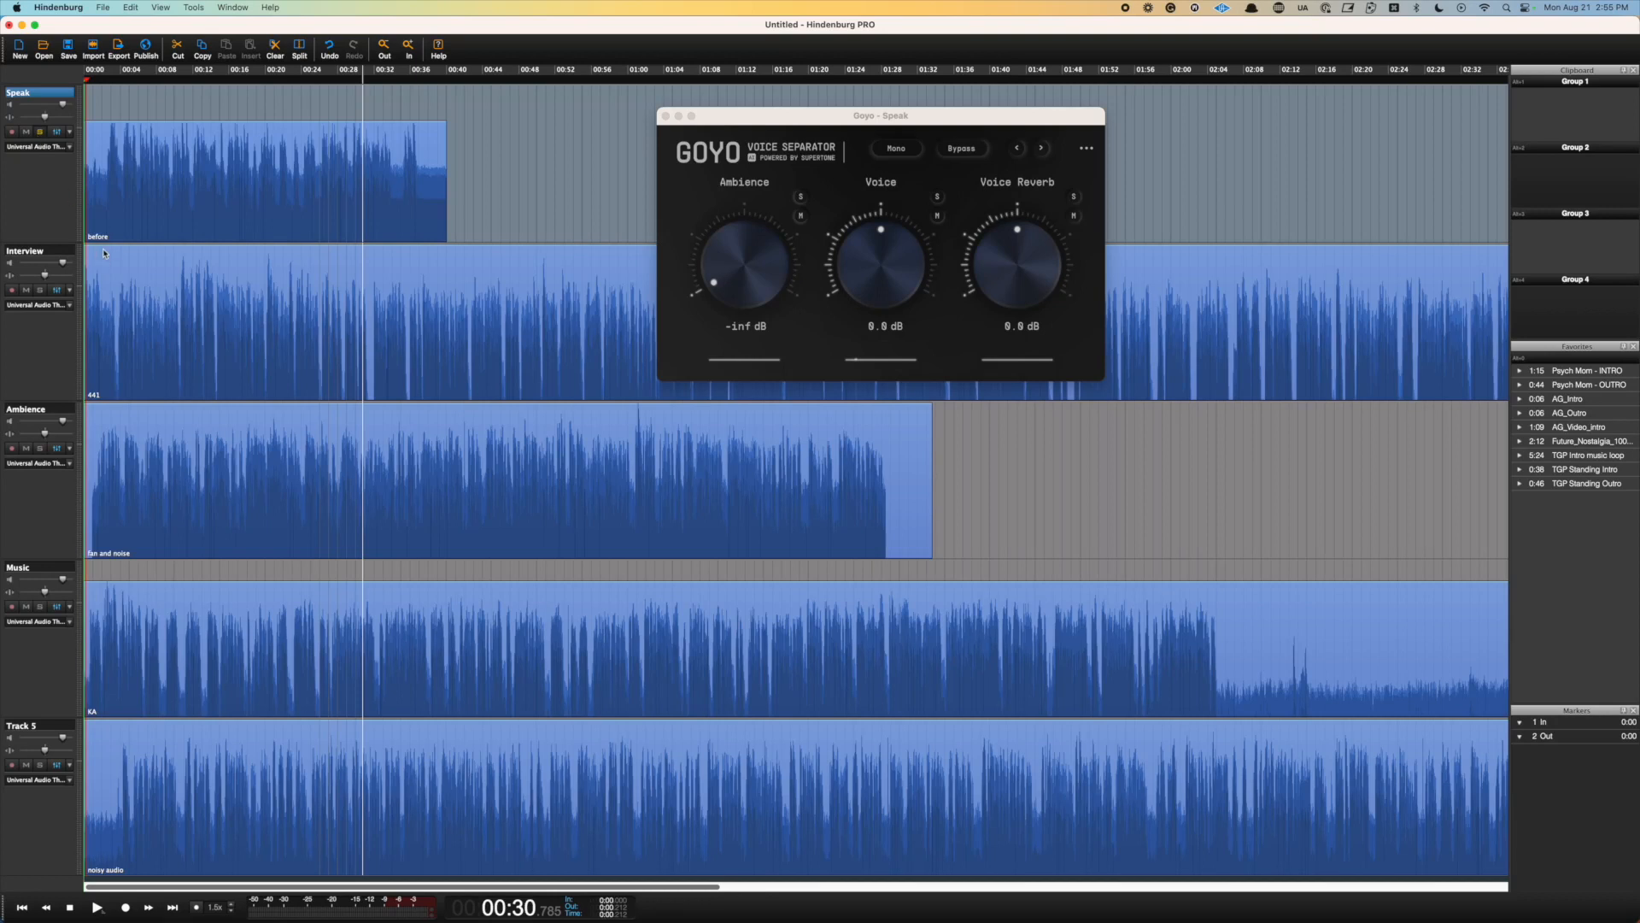
- Solo the Interview track and play it from the start
click(42, 295)
click(90, 372)
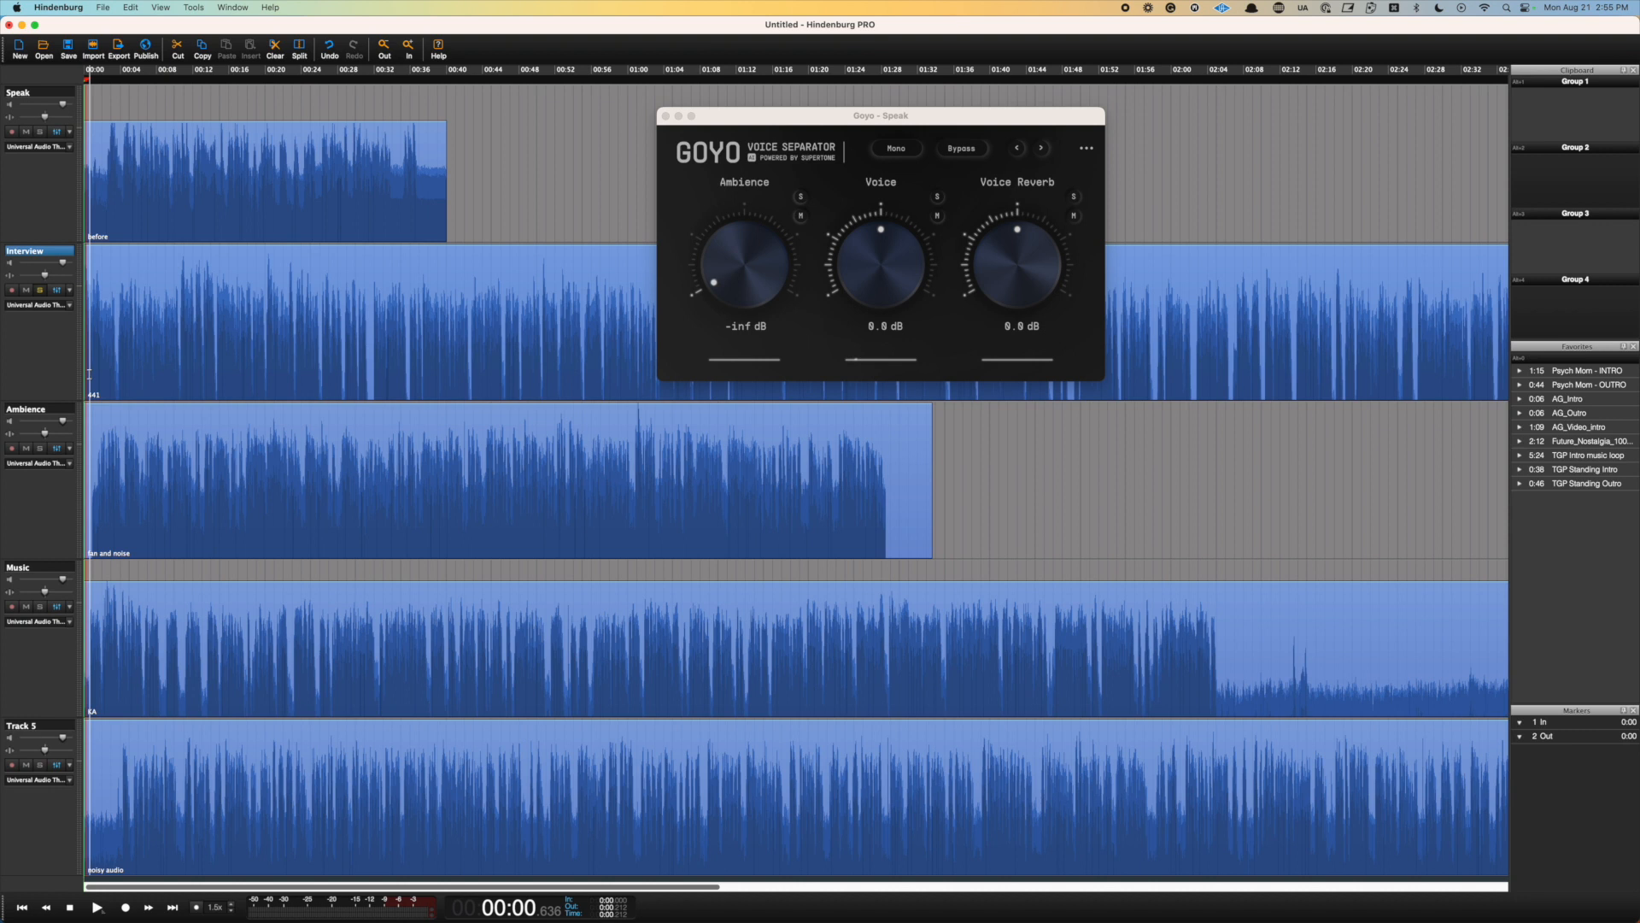
key(space)
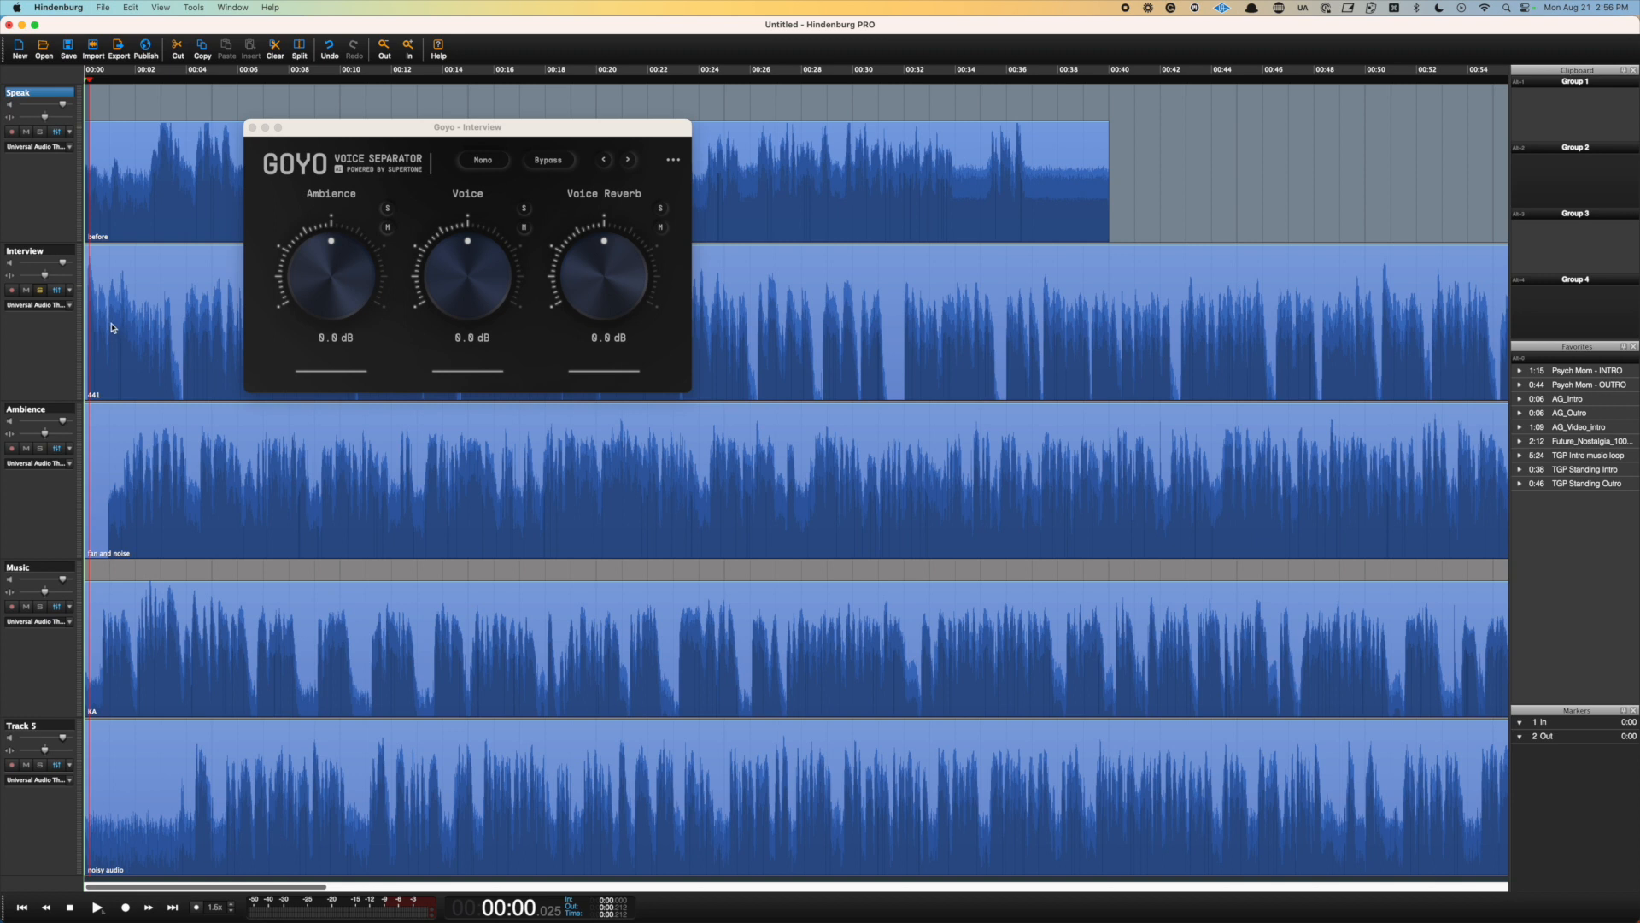
- Play the Interview track from the start and set Goyo's Voice Reverb to -inf dB and Ambience to -3.1 dB
click(89, 105)
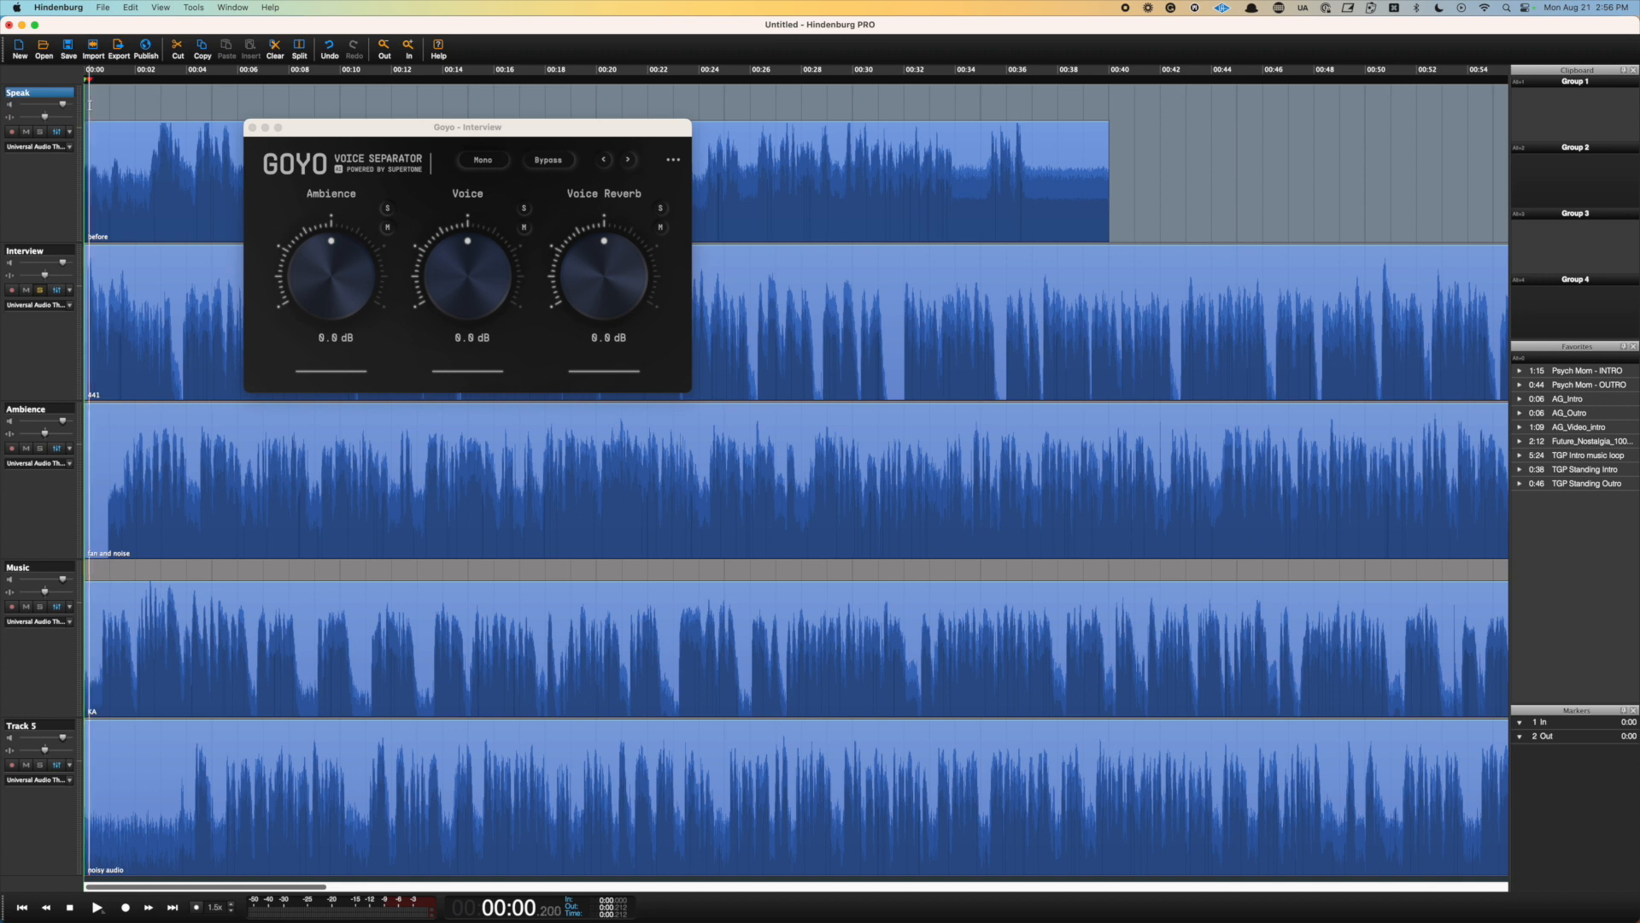
key(space)
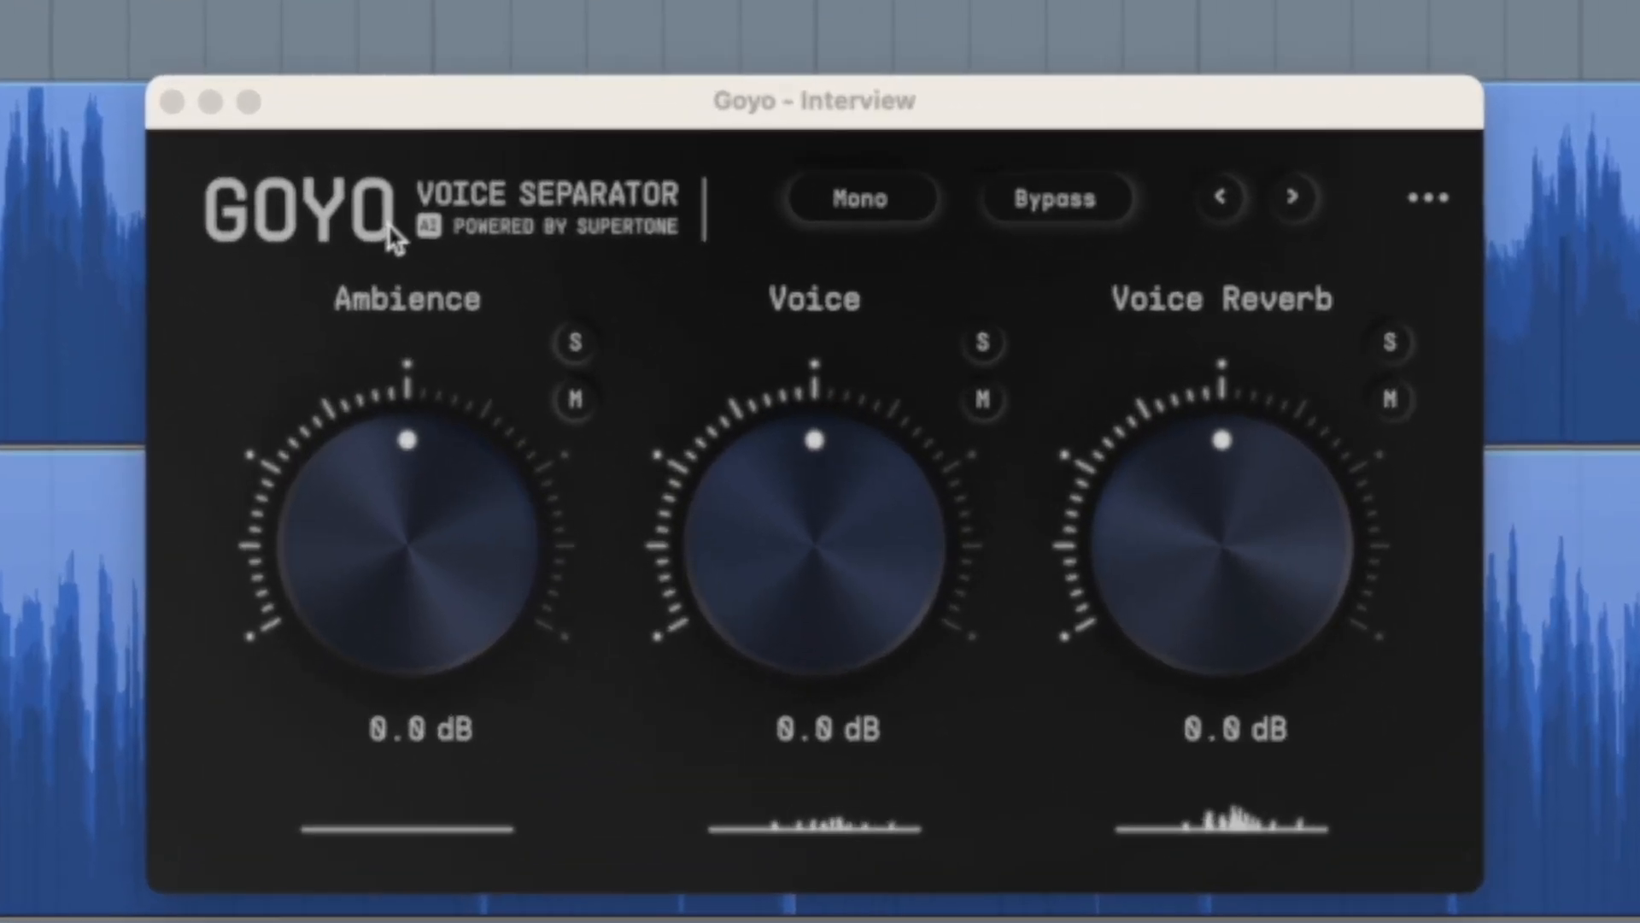
drag(1224, 526, 1216, 623)
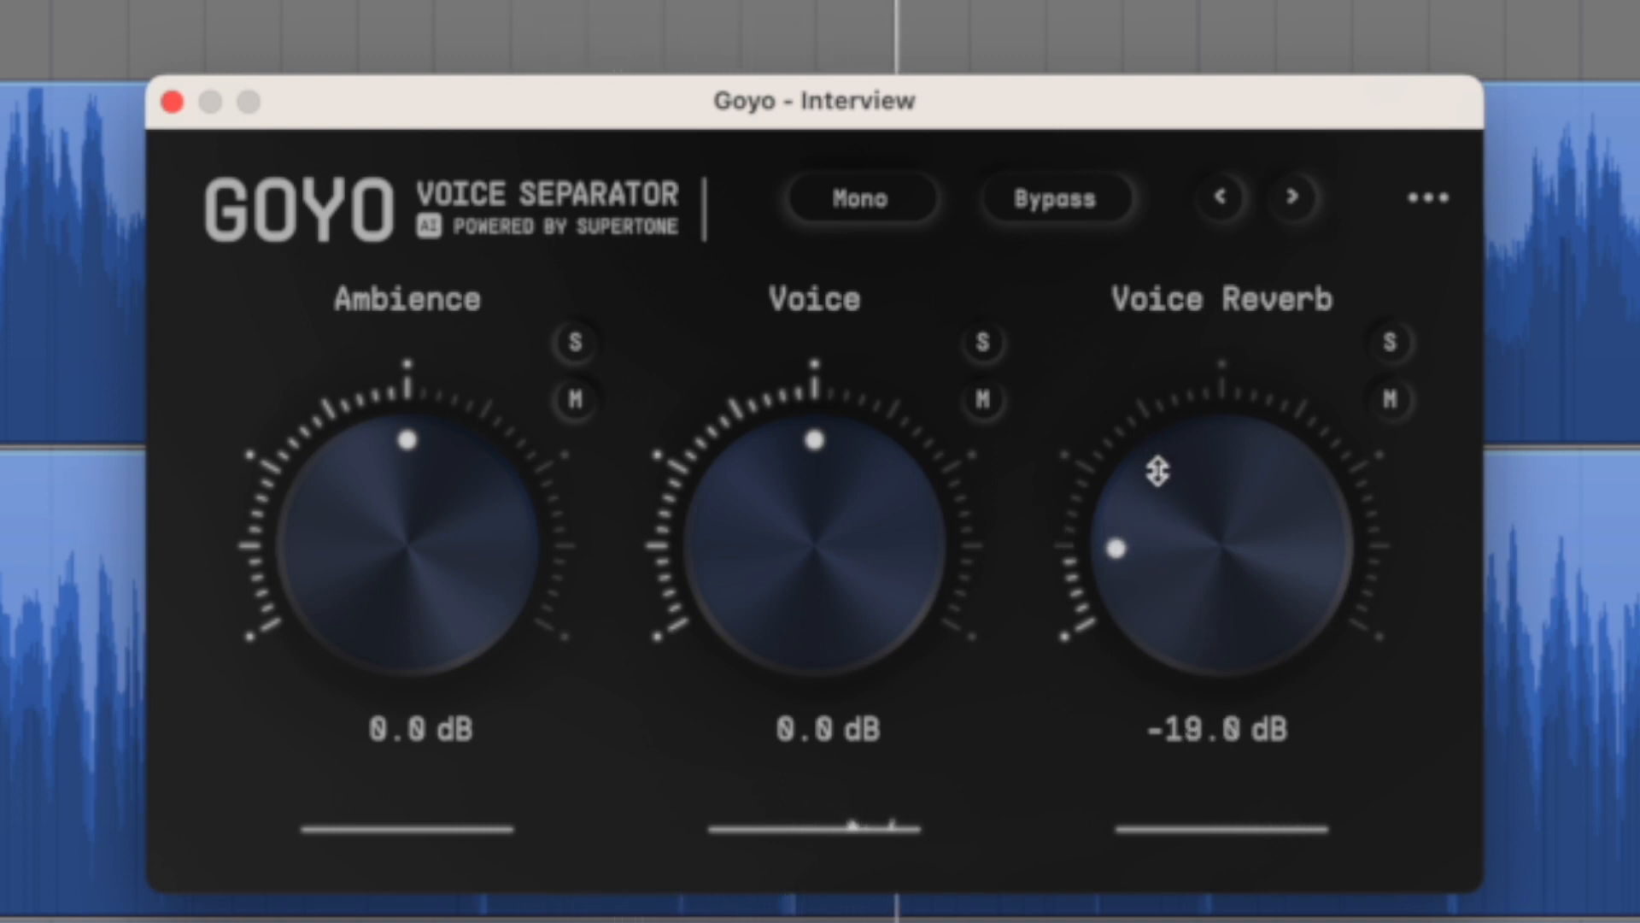
drag(1159, 477, 1167, 532)
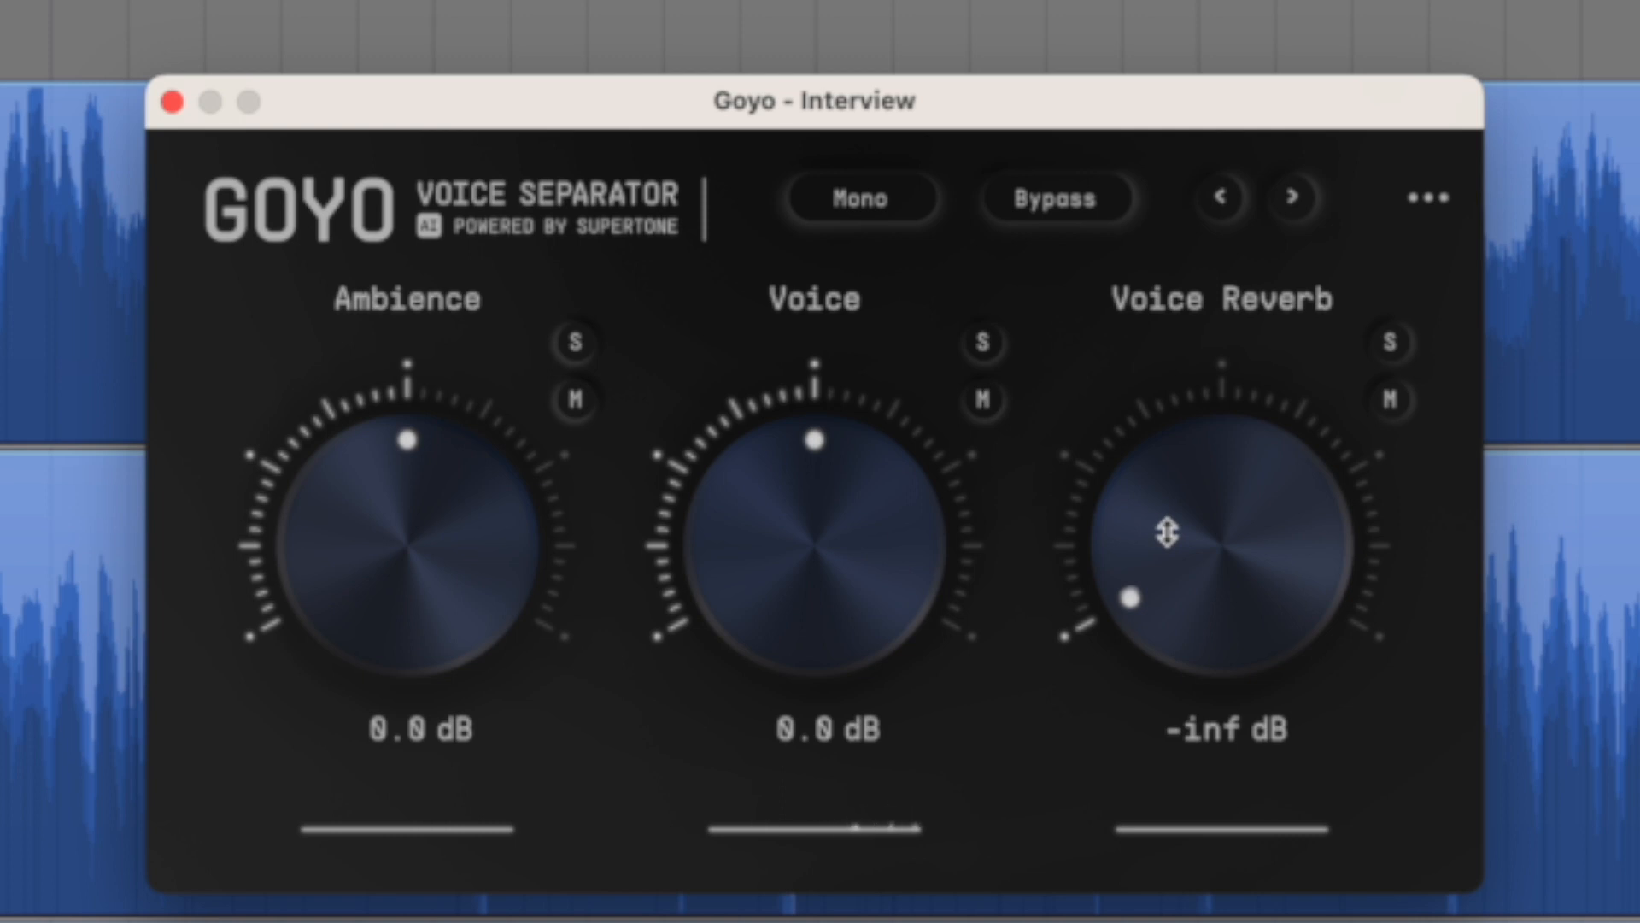
mouse_move(367, 570)
mouse_down()
mouse_move(333, 688)
mouse_move(369, 565)
mouse_move(369, 590)
mouse_up()
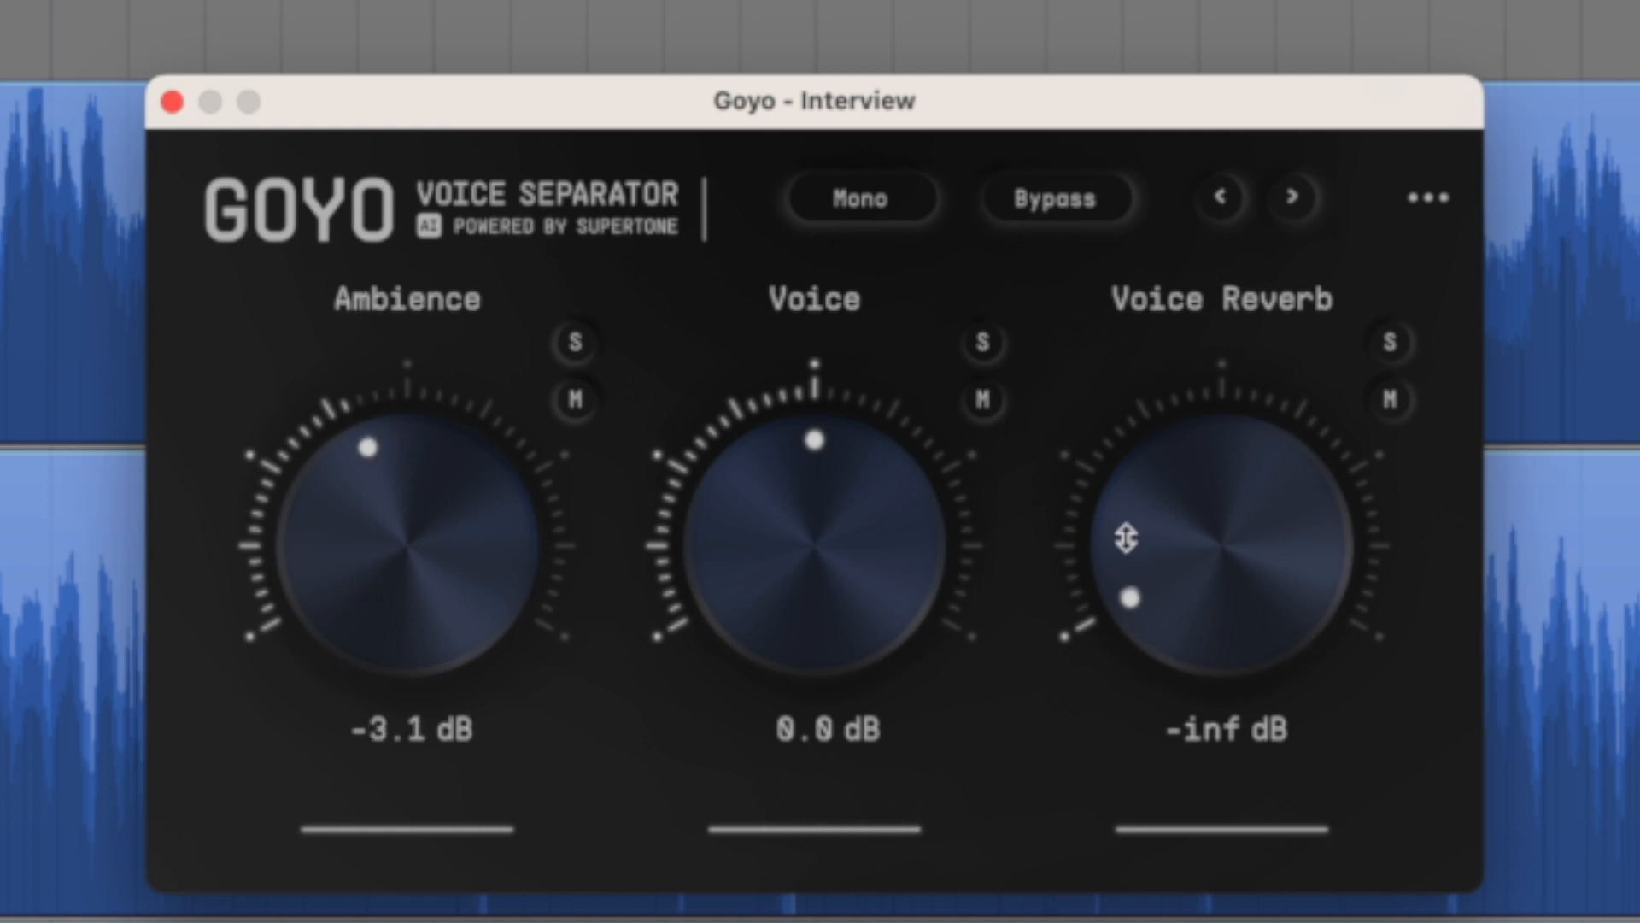
drag(1207, 593, 1204, 633)
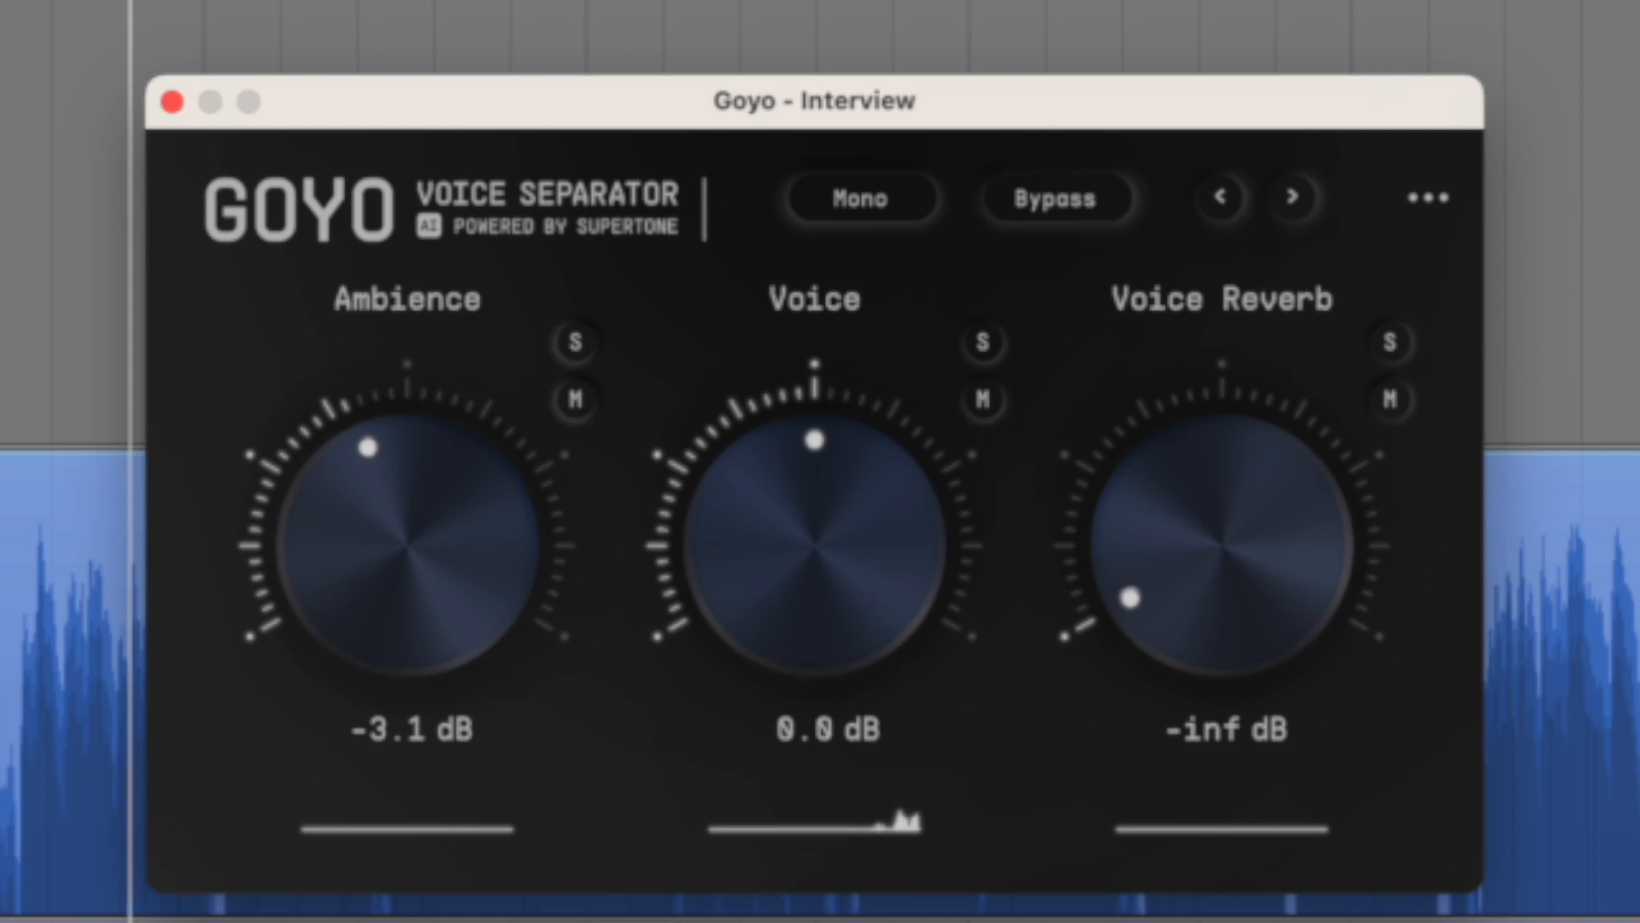
click(1561, 256)
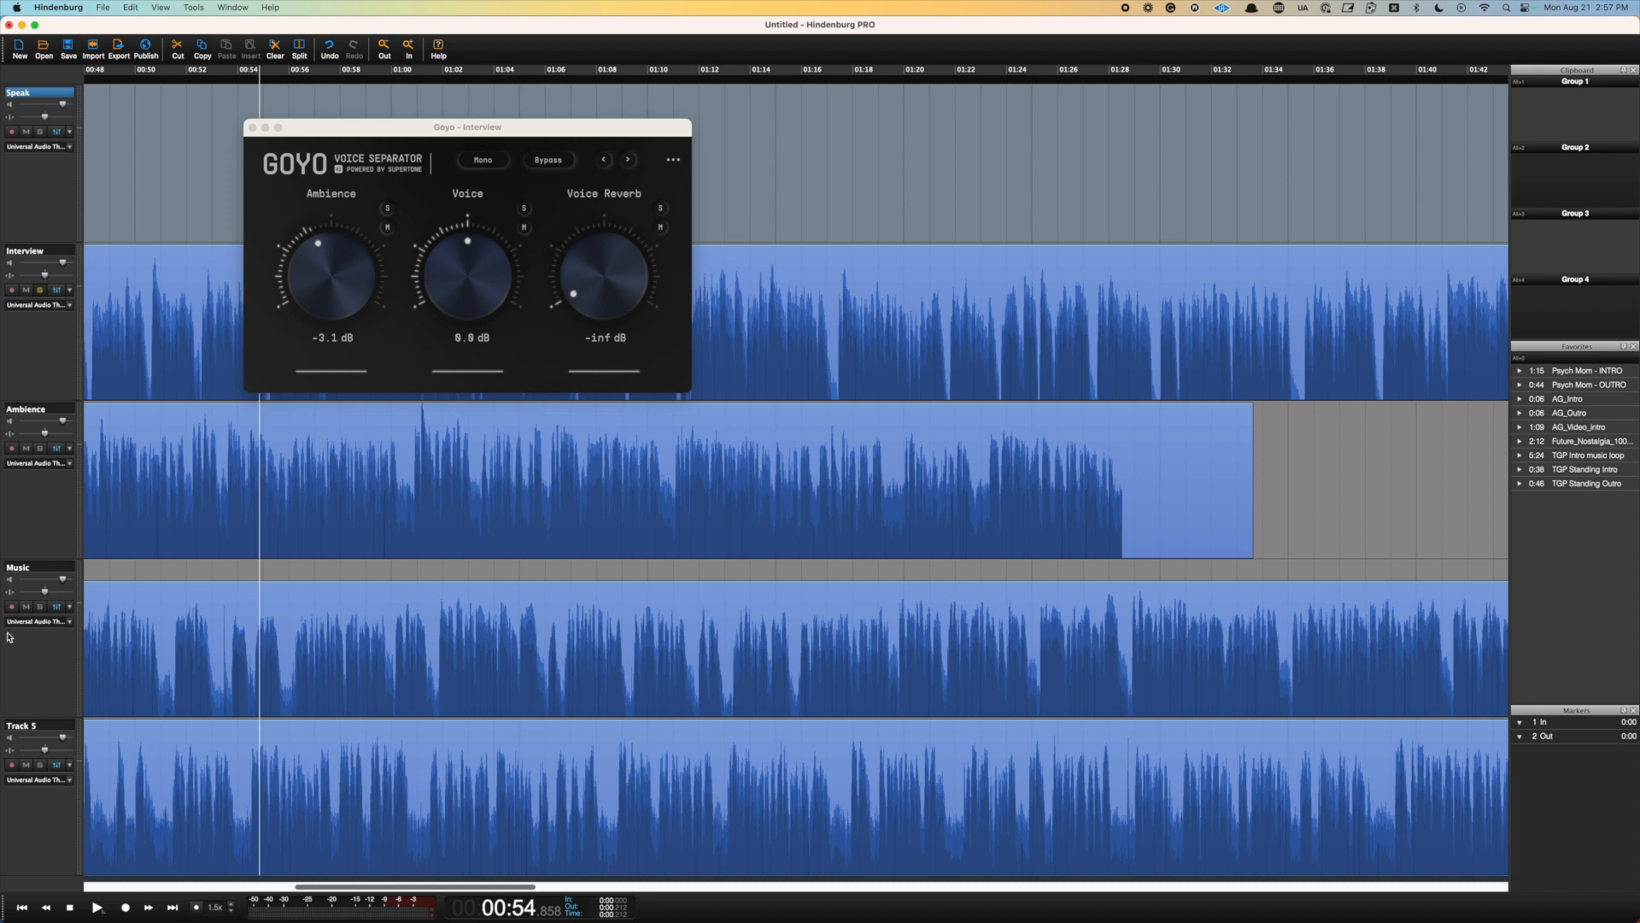
- Open the Acon Digital DeVerberate effect on the Interview track
click(55, 449)
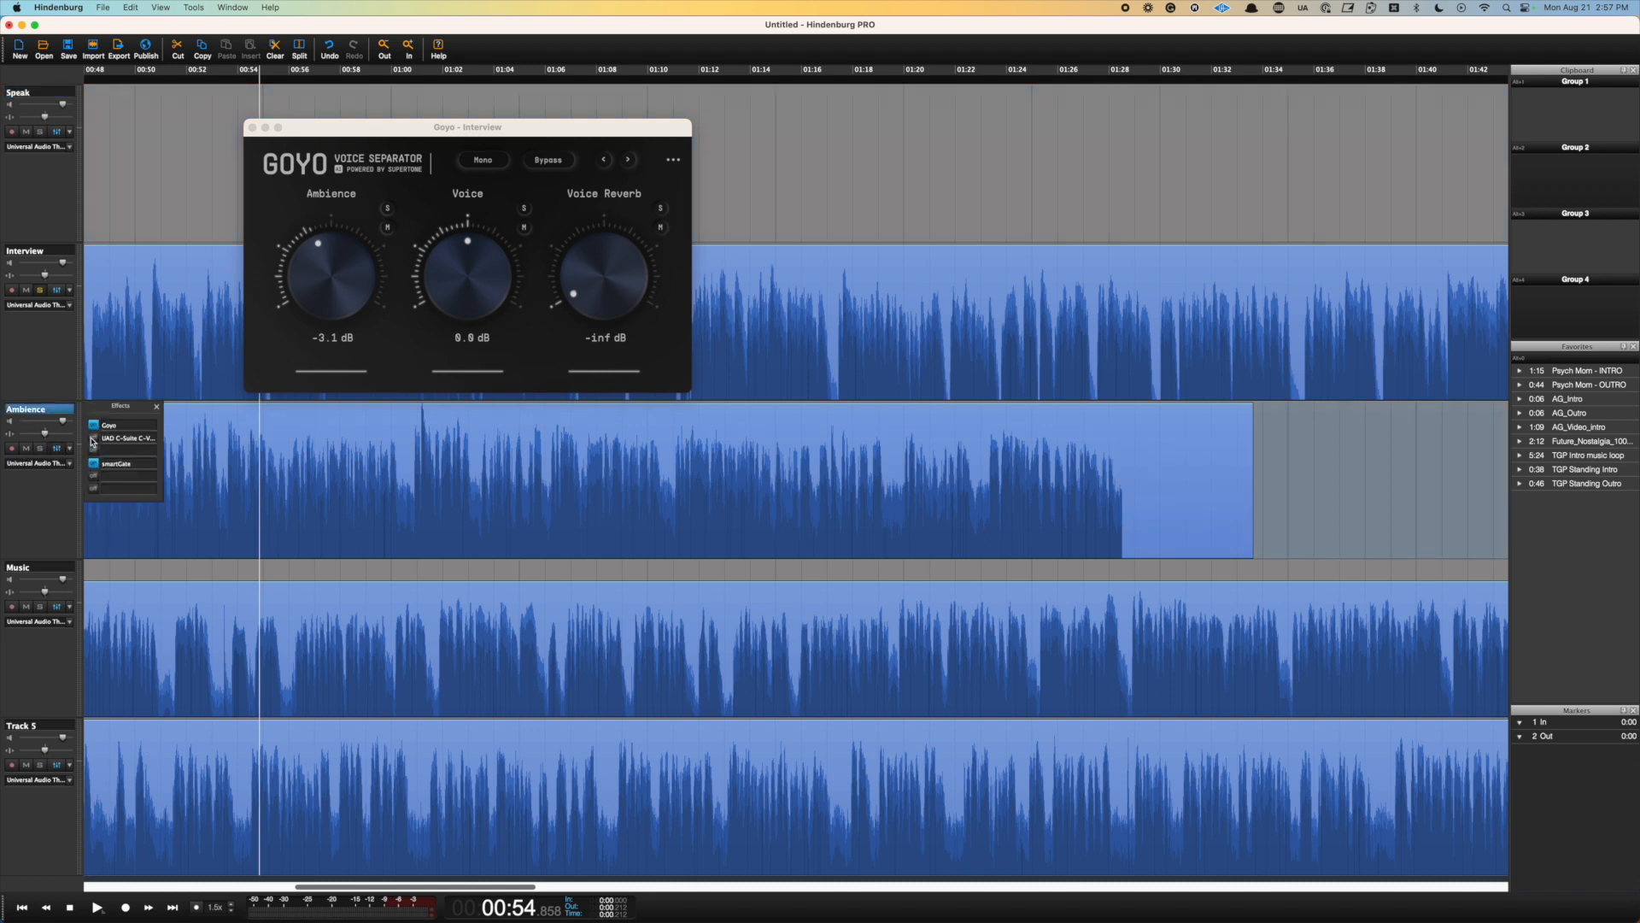
click(155, 252)
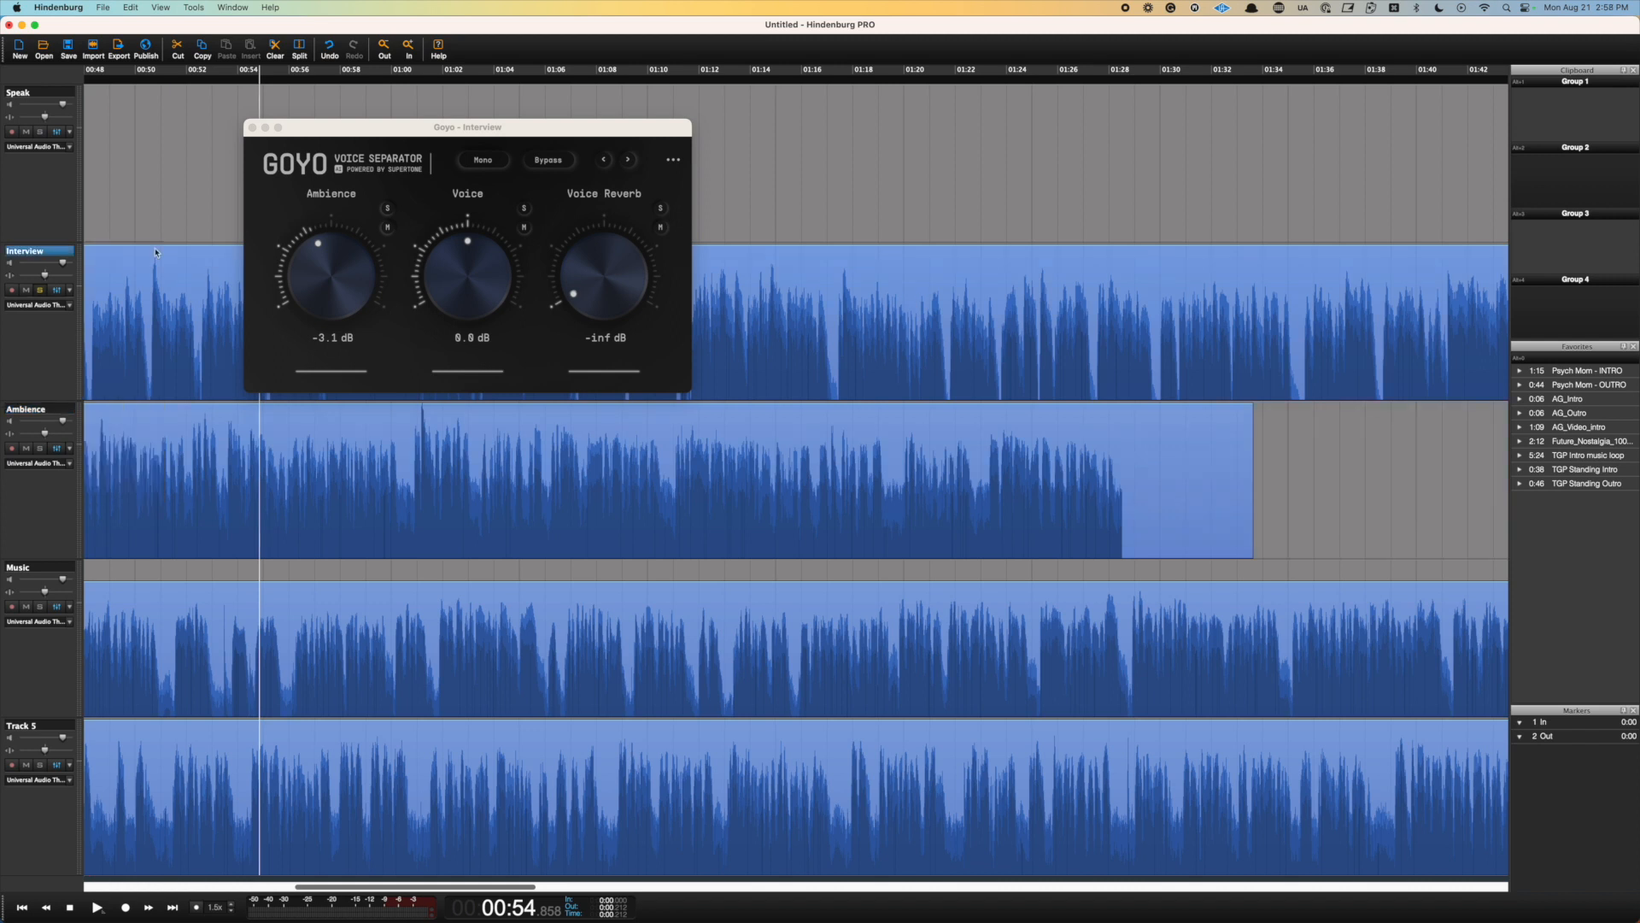
click(56, 292)
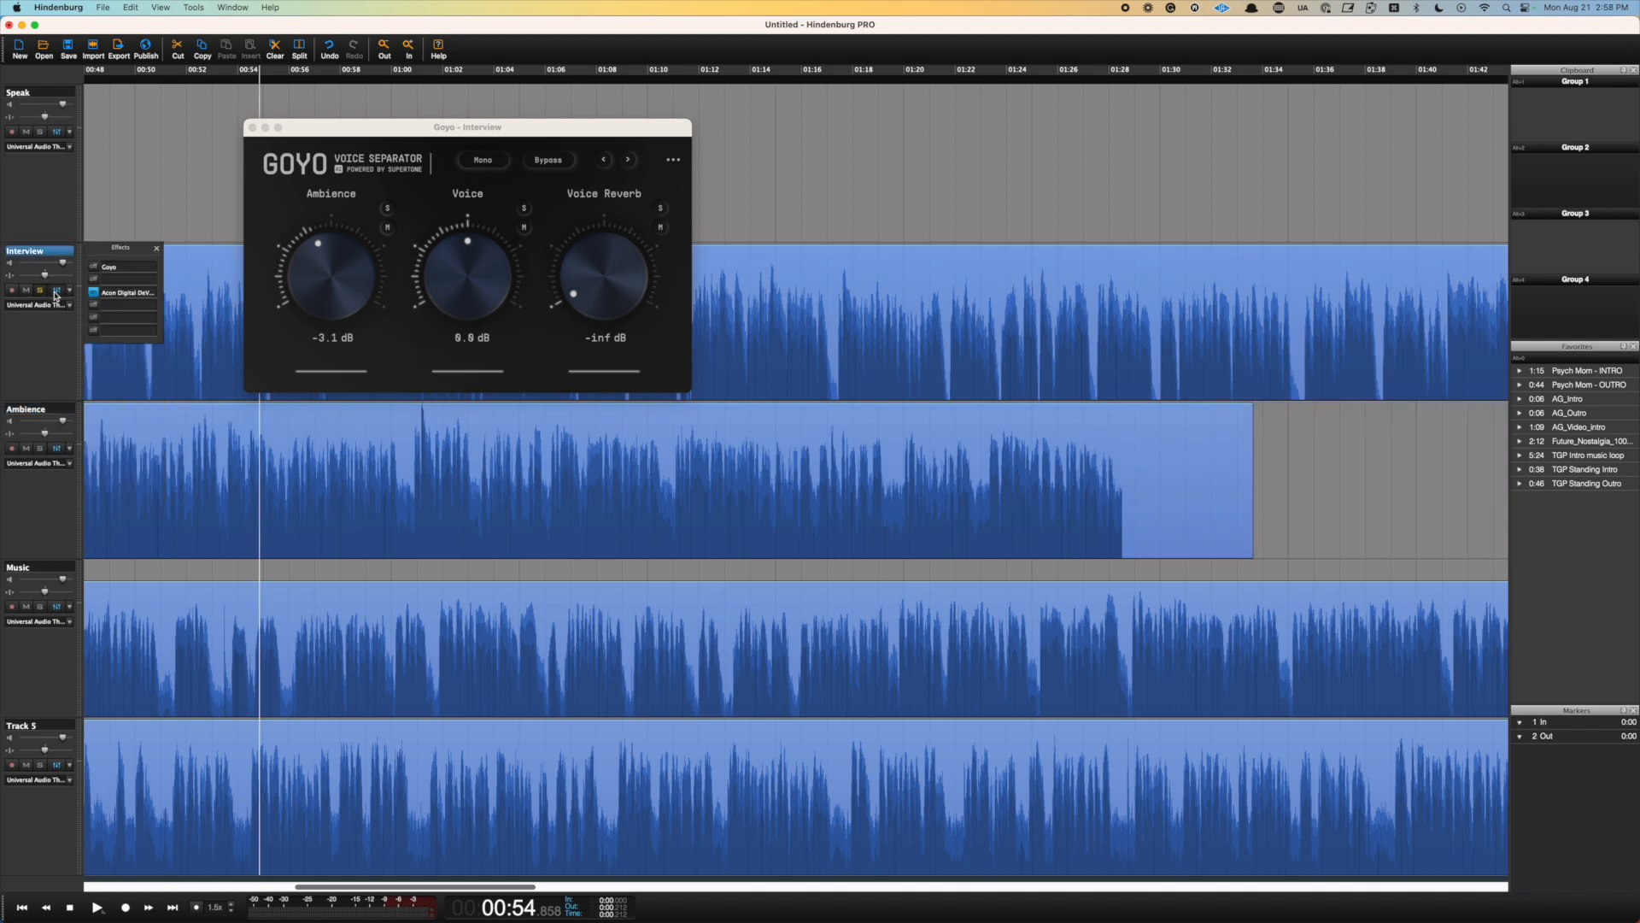
click(121, 294)
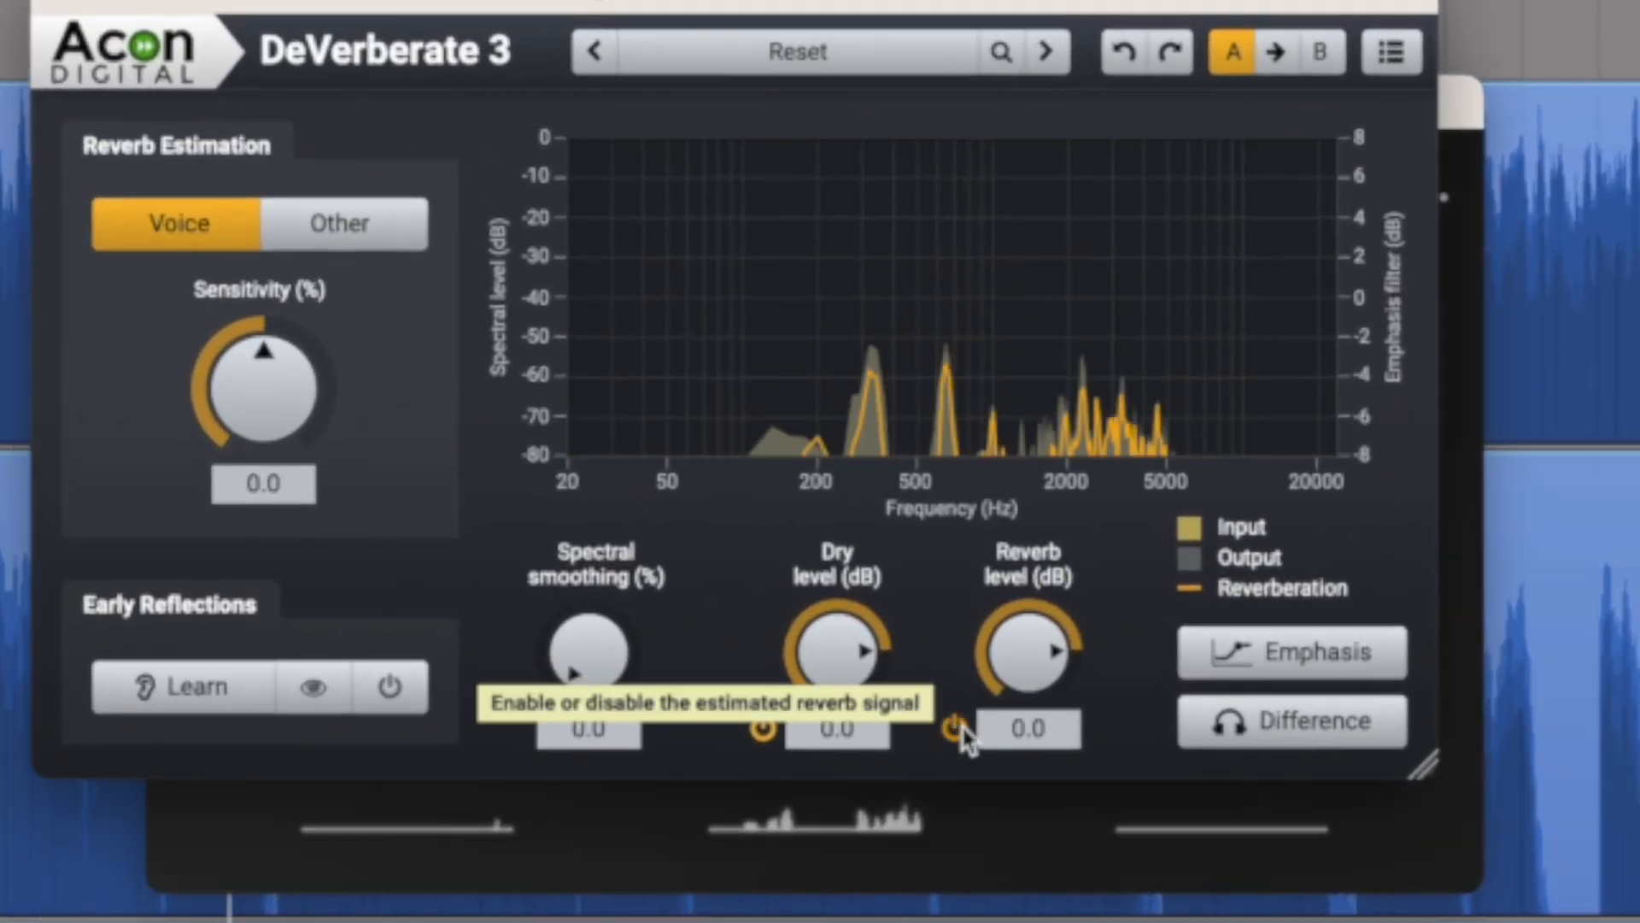
- Turn off DeVerberate 3's estimated reverb signal, set its reverb level to -48.0 dB and close the effect window
click(954, 728)
drag(1025, 658, 1025, 867)
click(952, 729)
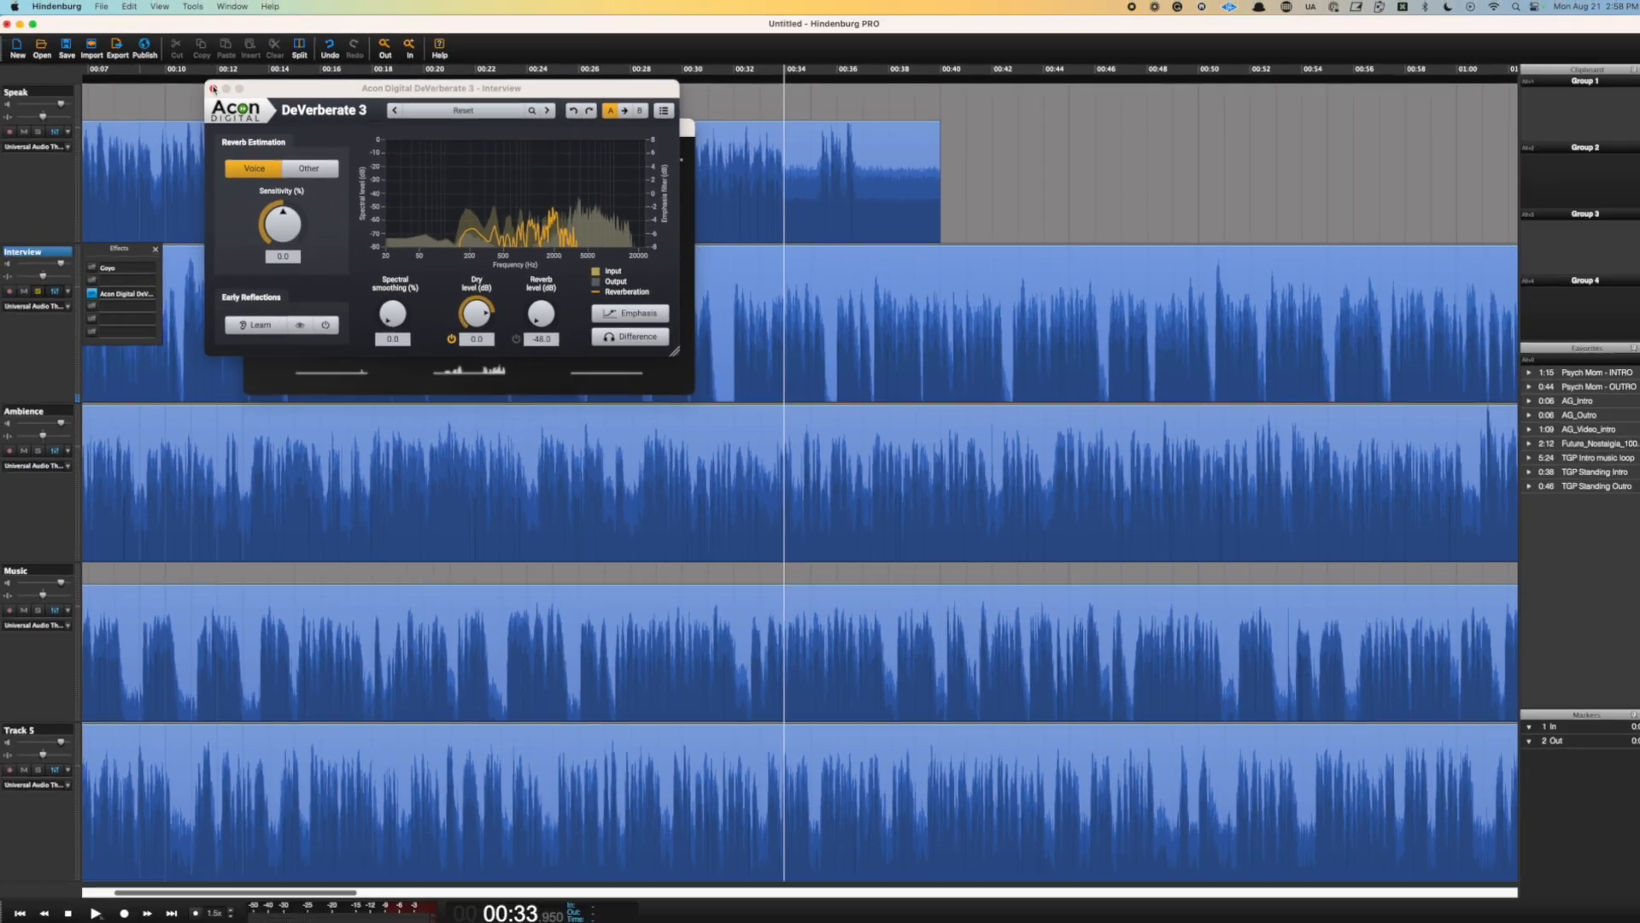
click(214, 89)
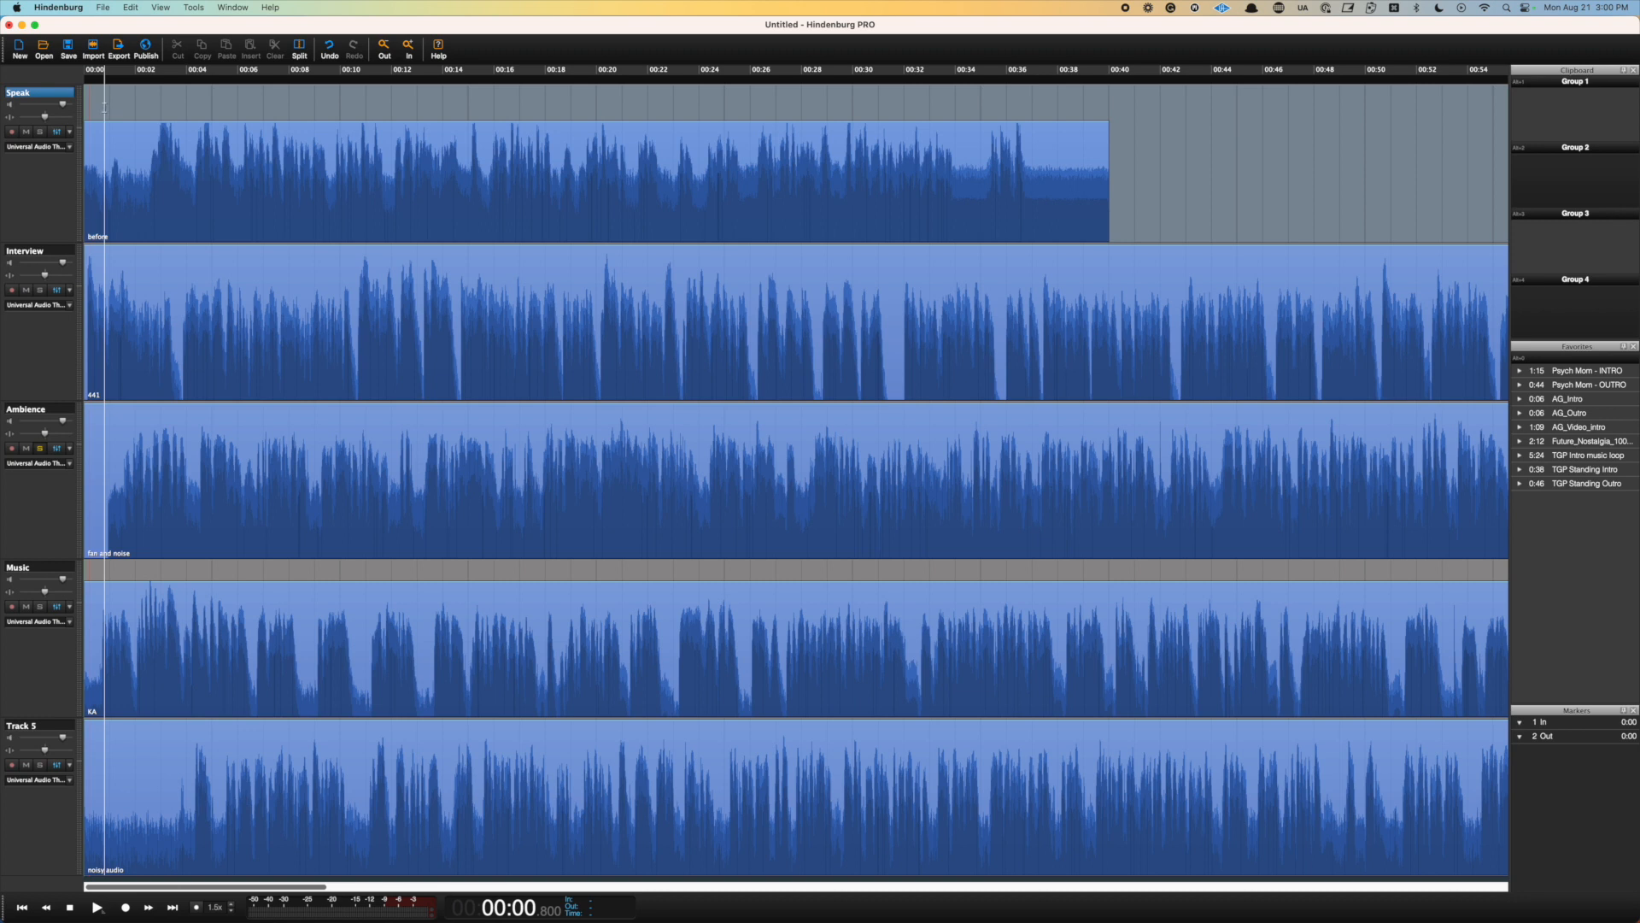
- Open Goyo on the Ambience track and lower its Ambience to -17.7 dB during playback
click(57, 448)
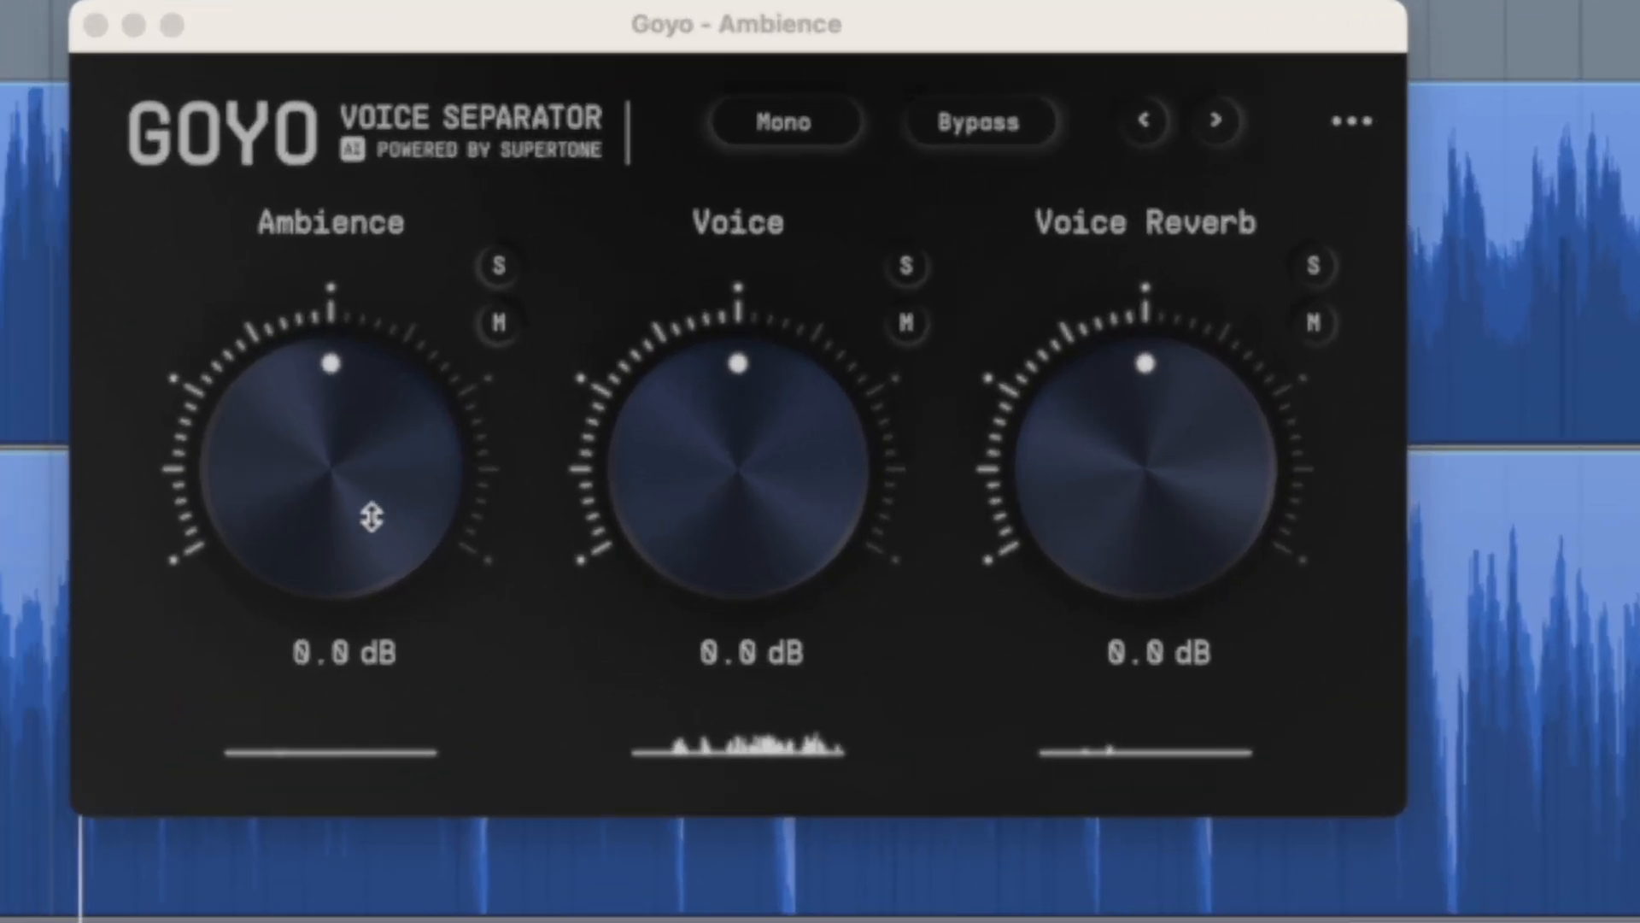
click(340, 450)
drag(340, 450, 289, 537)
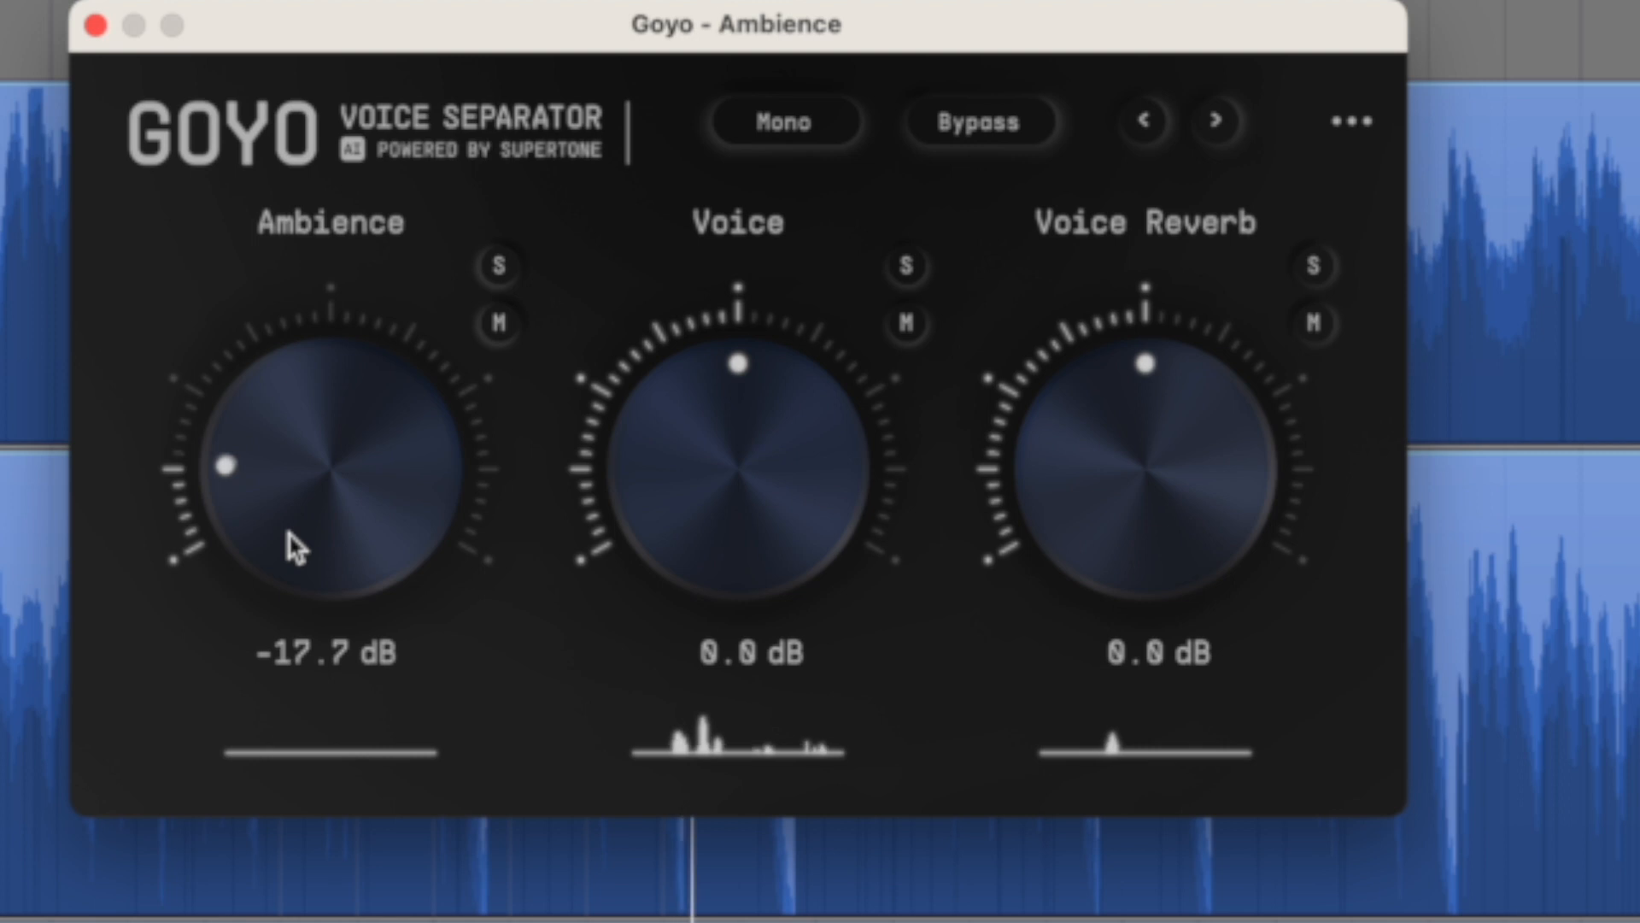
- Try several lower Voice Reverb levels in the Ambience track's Goyo, ending at -20.2 dB
drag(1141, 423, 1107, 506)
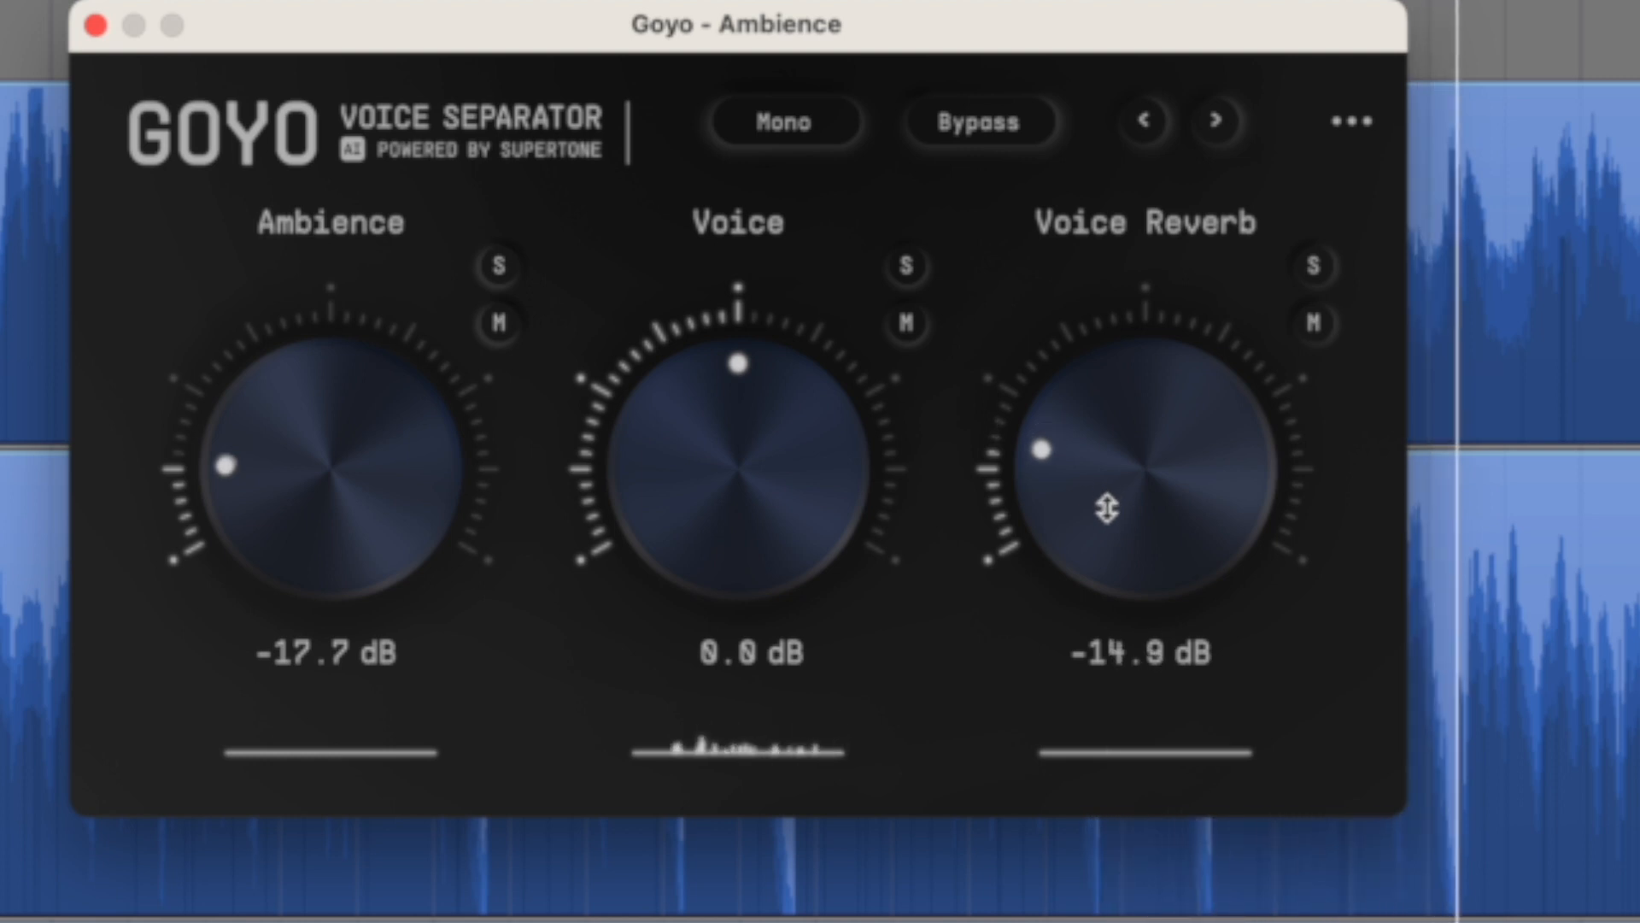
drag(1107, 508, 1106, 525)
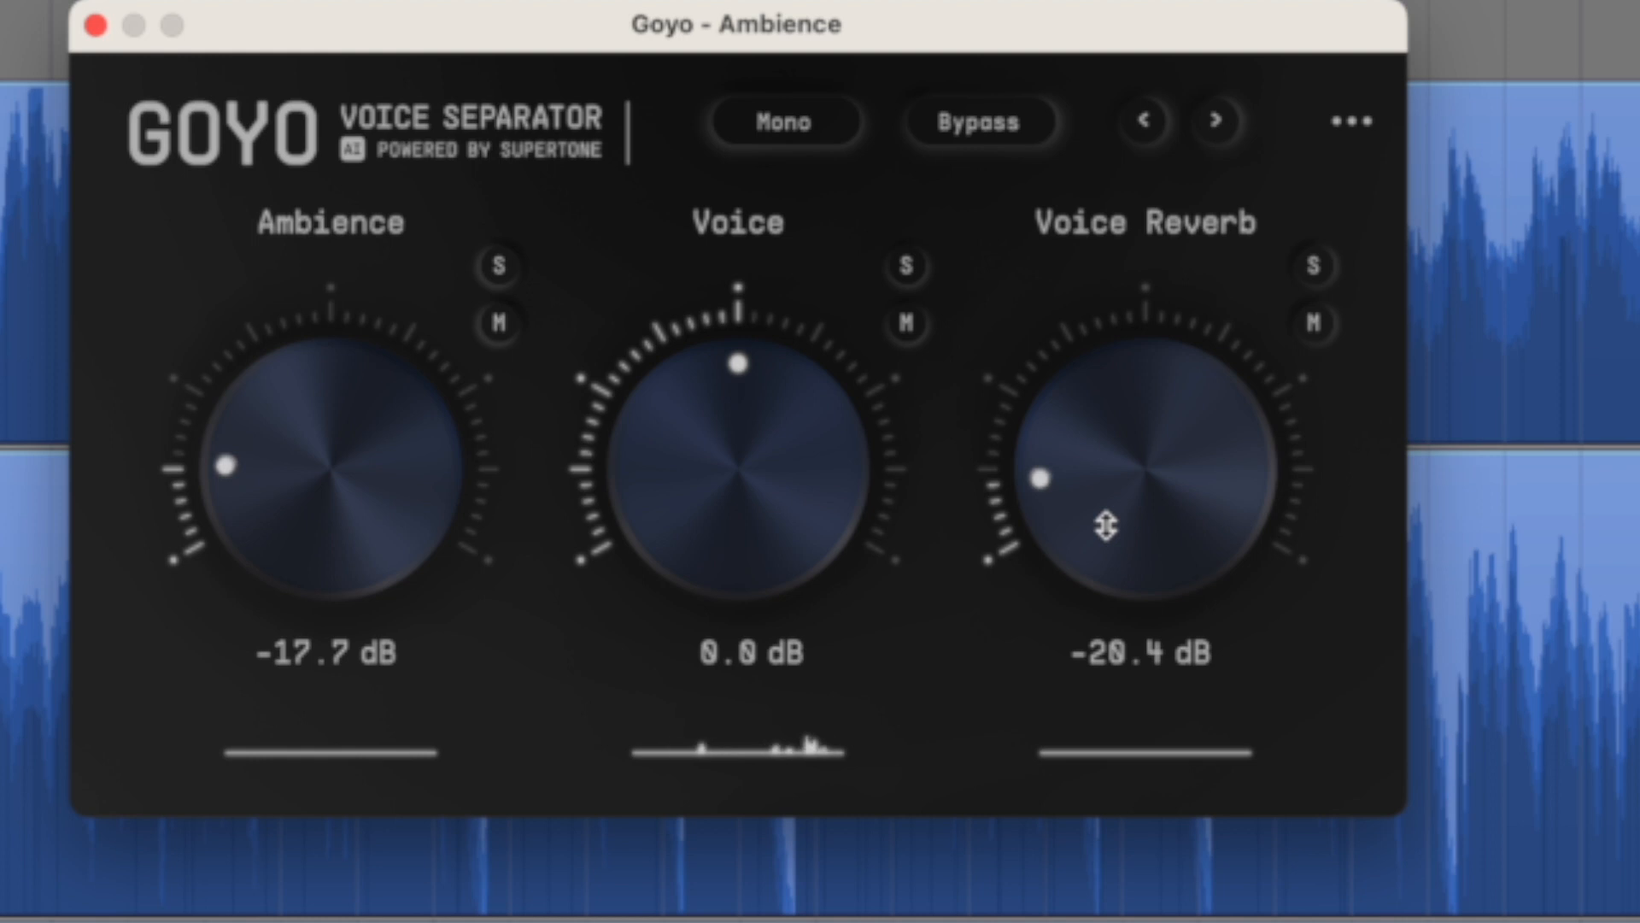
drag(1106, 524, 1125, 619)
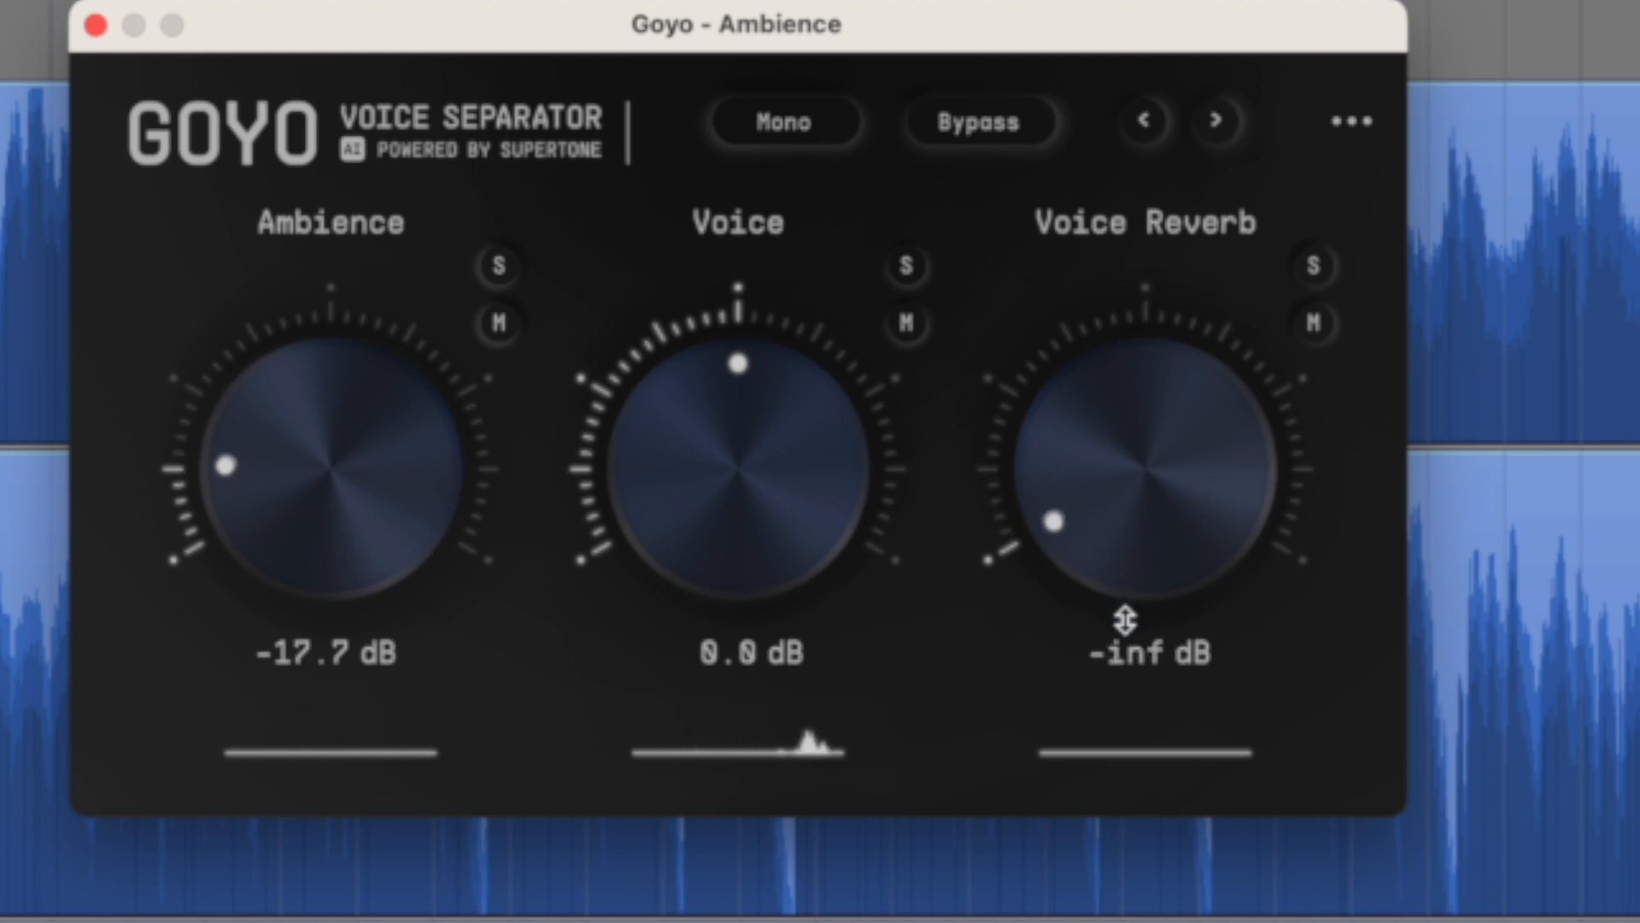
drag(1125, 619, 1127, 592)
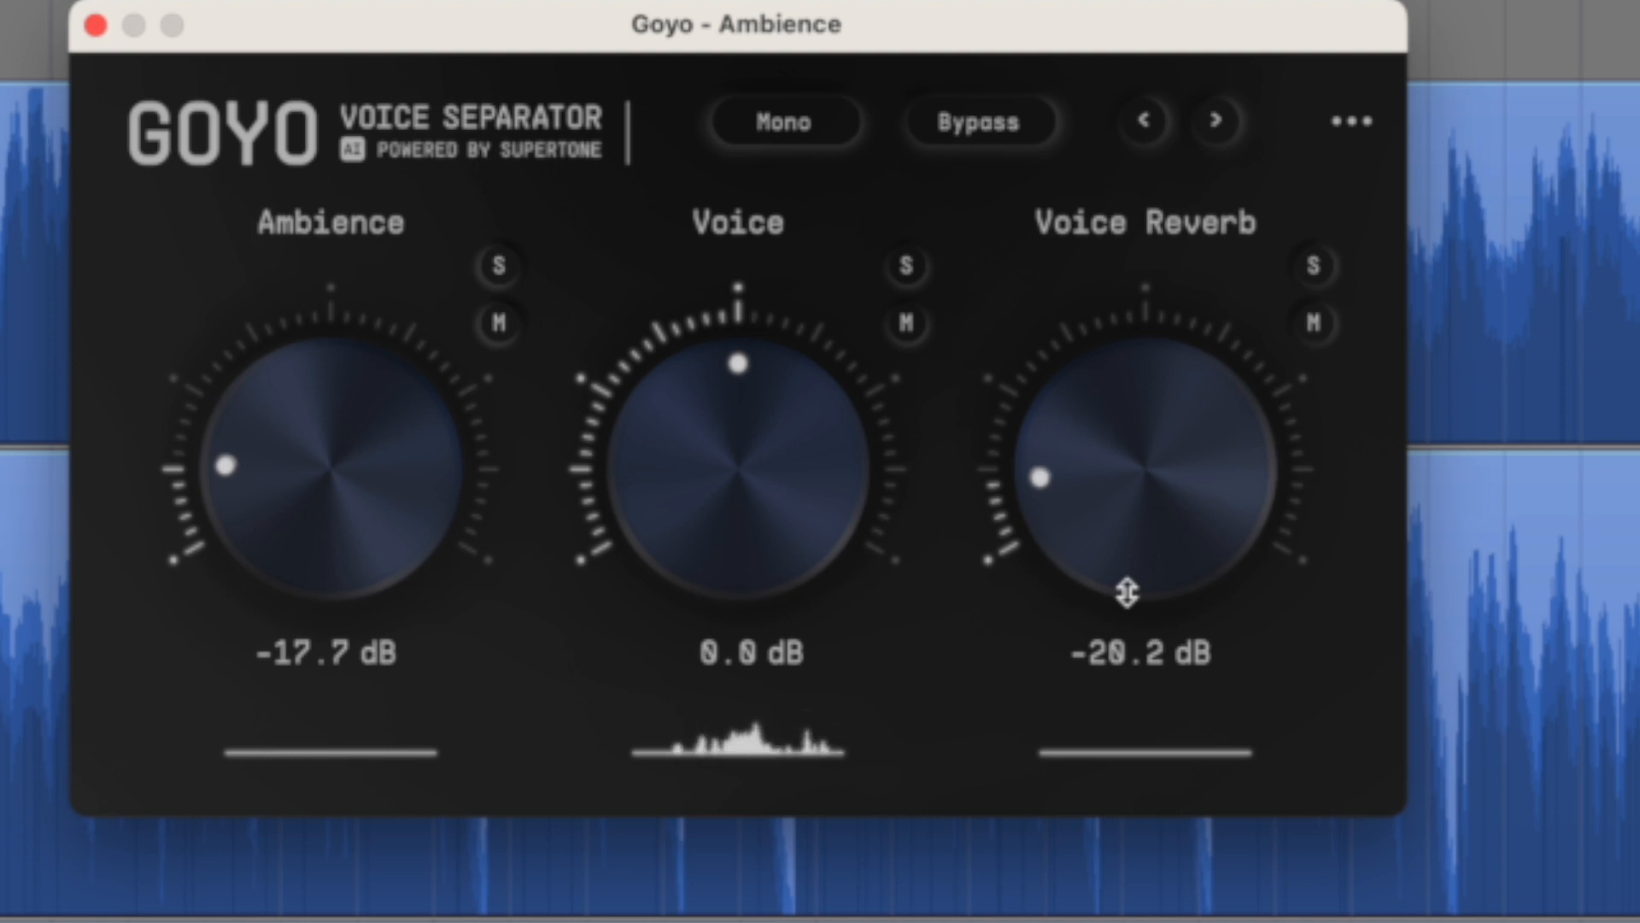
- Set the Ambience track's Goyo to -22.0 dB Ambience and reset Voice Reverb to 0.0 dB
drag(311, 498, 310, 510)
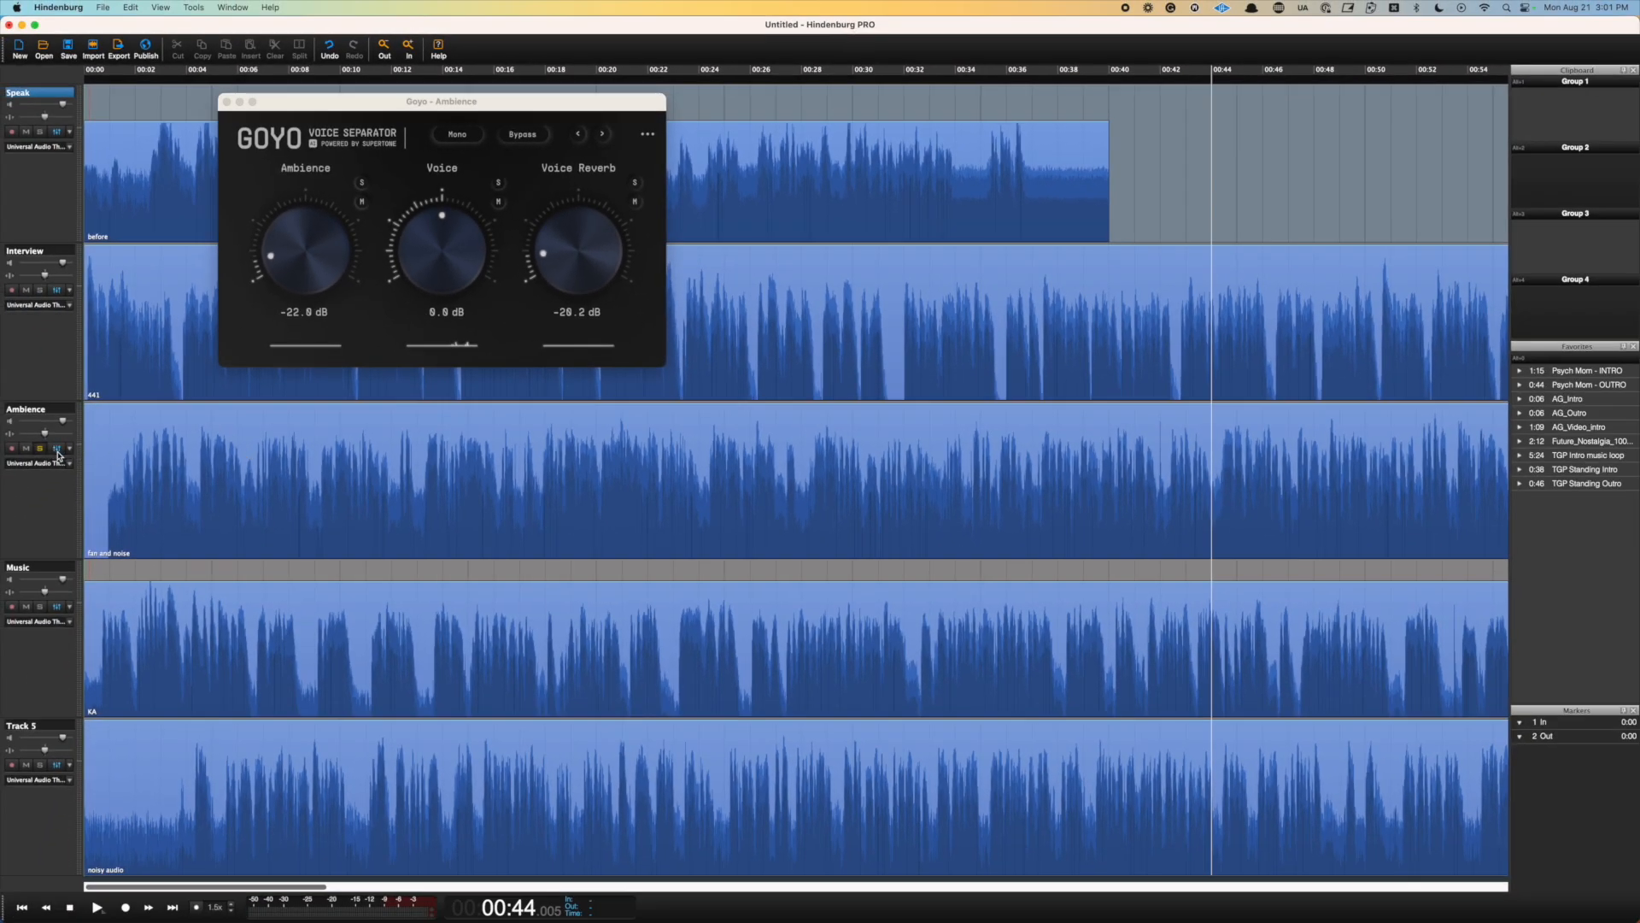
double_click(561, 258)
- Add Acon Digital DeVerberate 3 to the Ambience track's effects and play the track from near the start
click(58, 449)
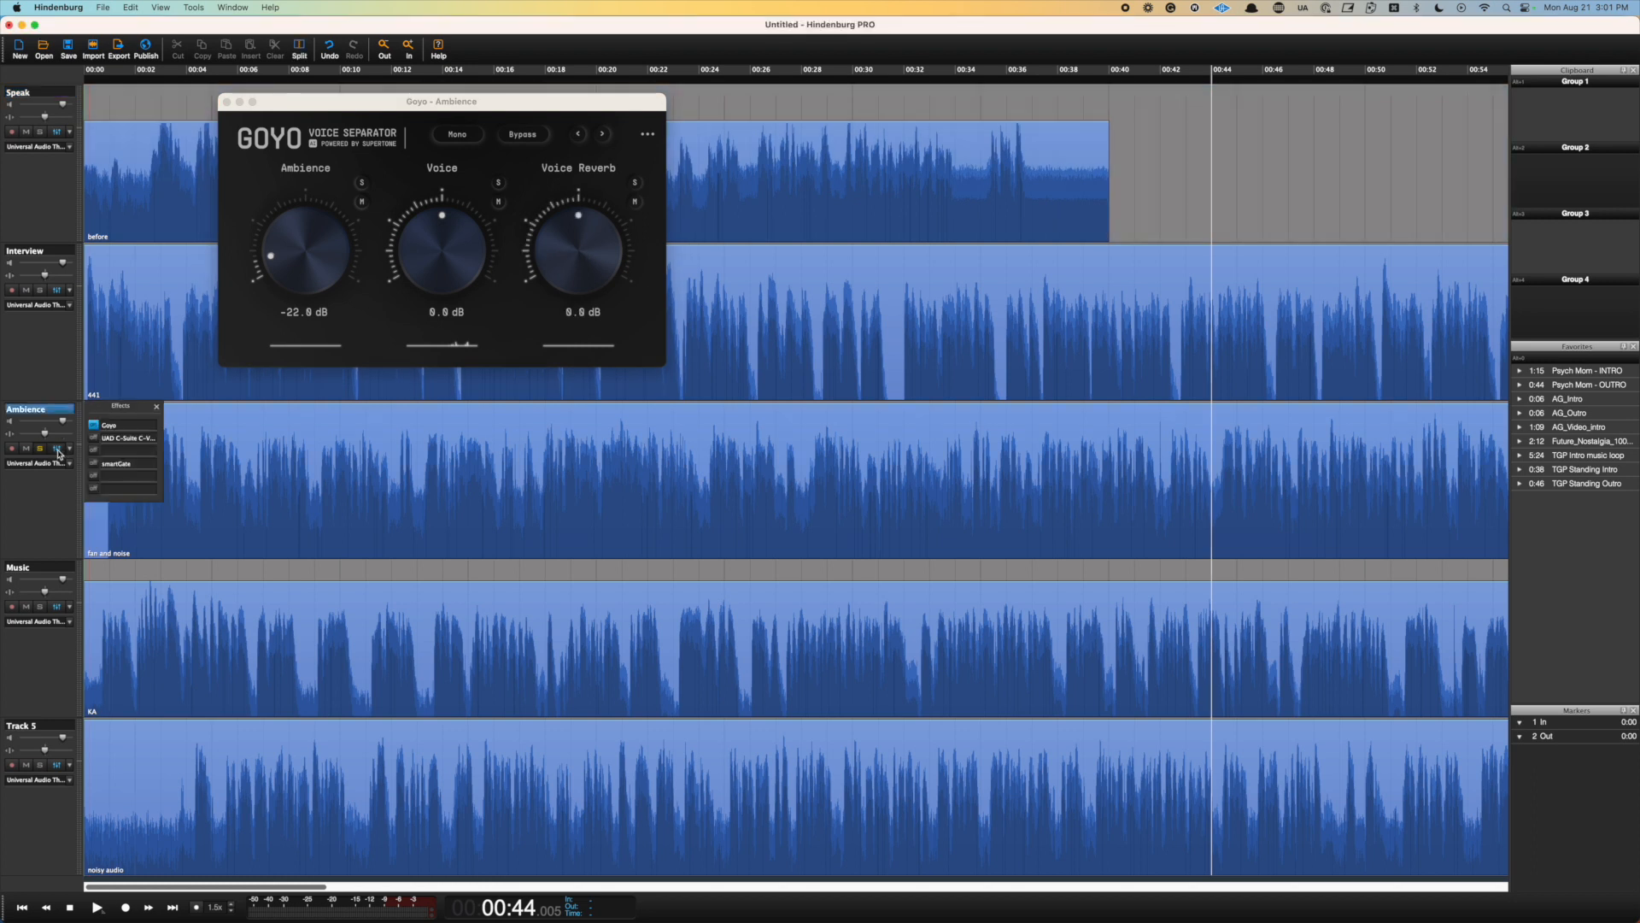
click(130, 453)
mouse_move(214, 533)
click(295, 536)
click(145, 229)
key(space)
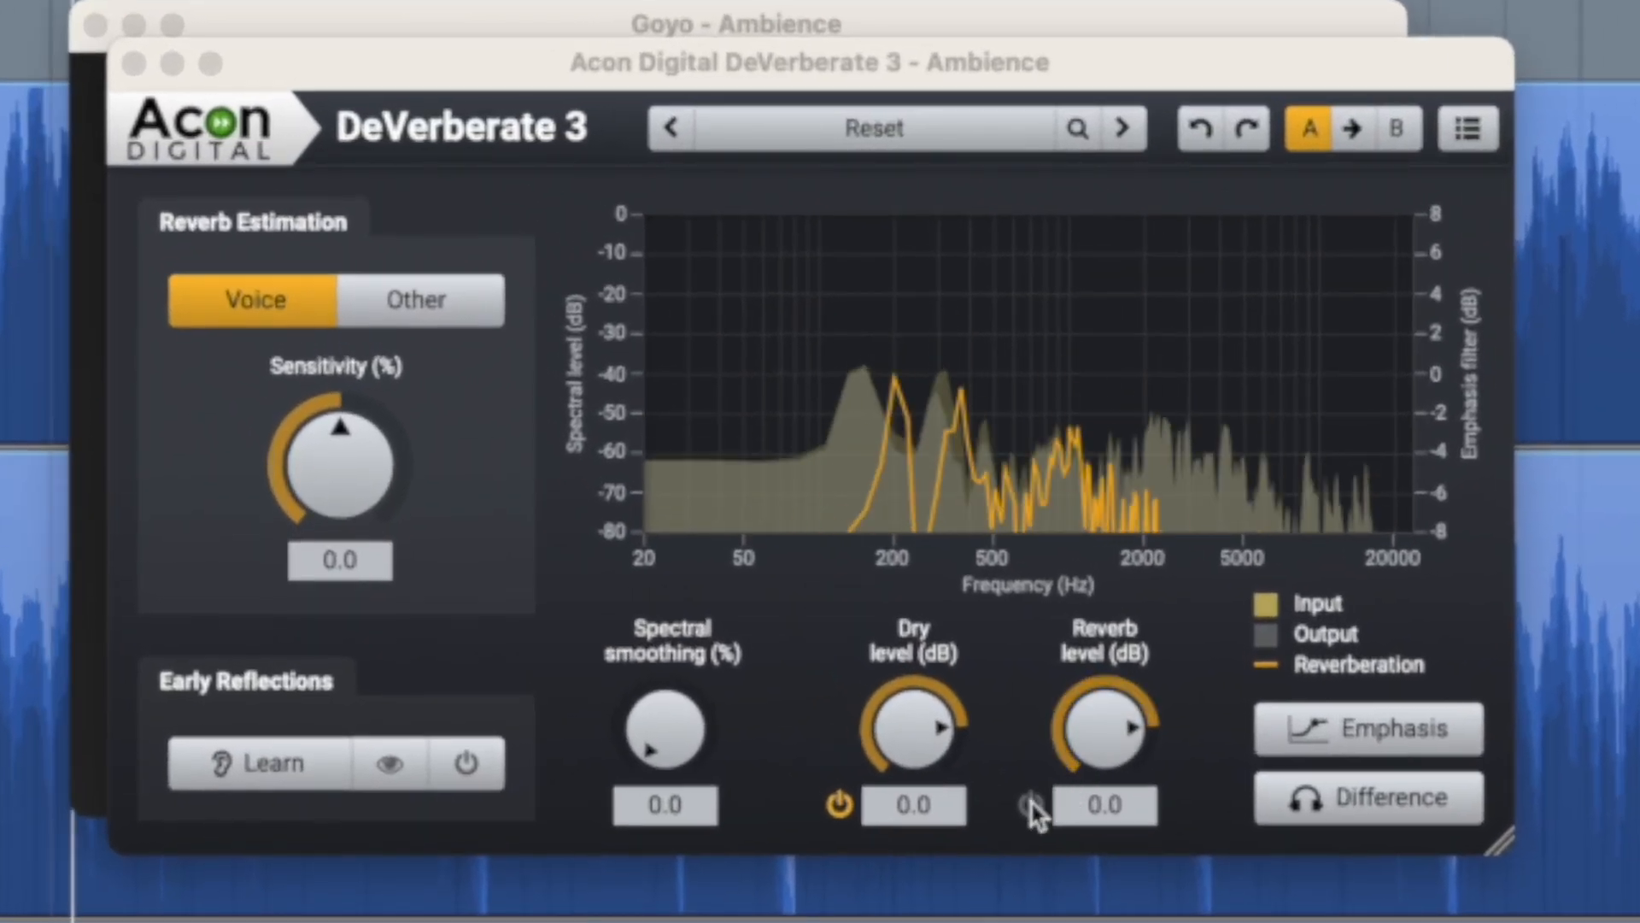
- Set DeVerberate 3's Reverb level to -10.0 dB on the Ambience track and move its window beside the Goyo window
click(793, 591)
drag(838, 517, 844, 559)
drag(1101, 753, 1104, 779)
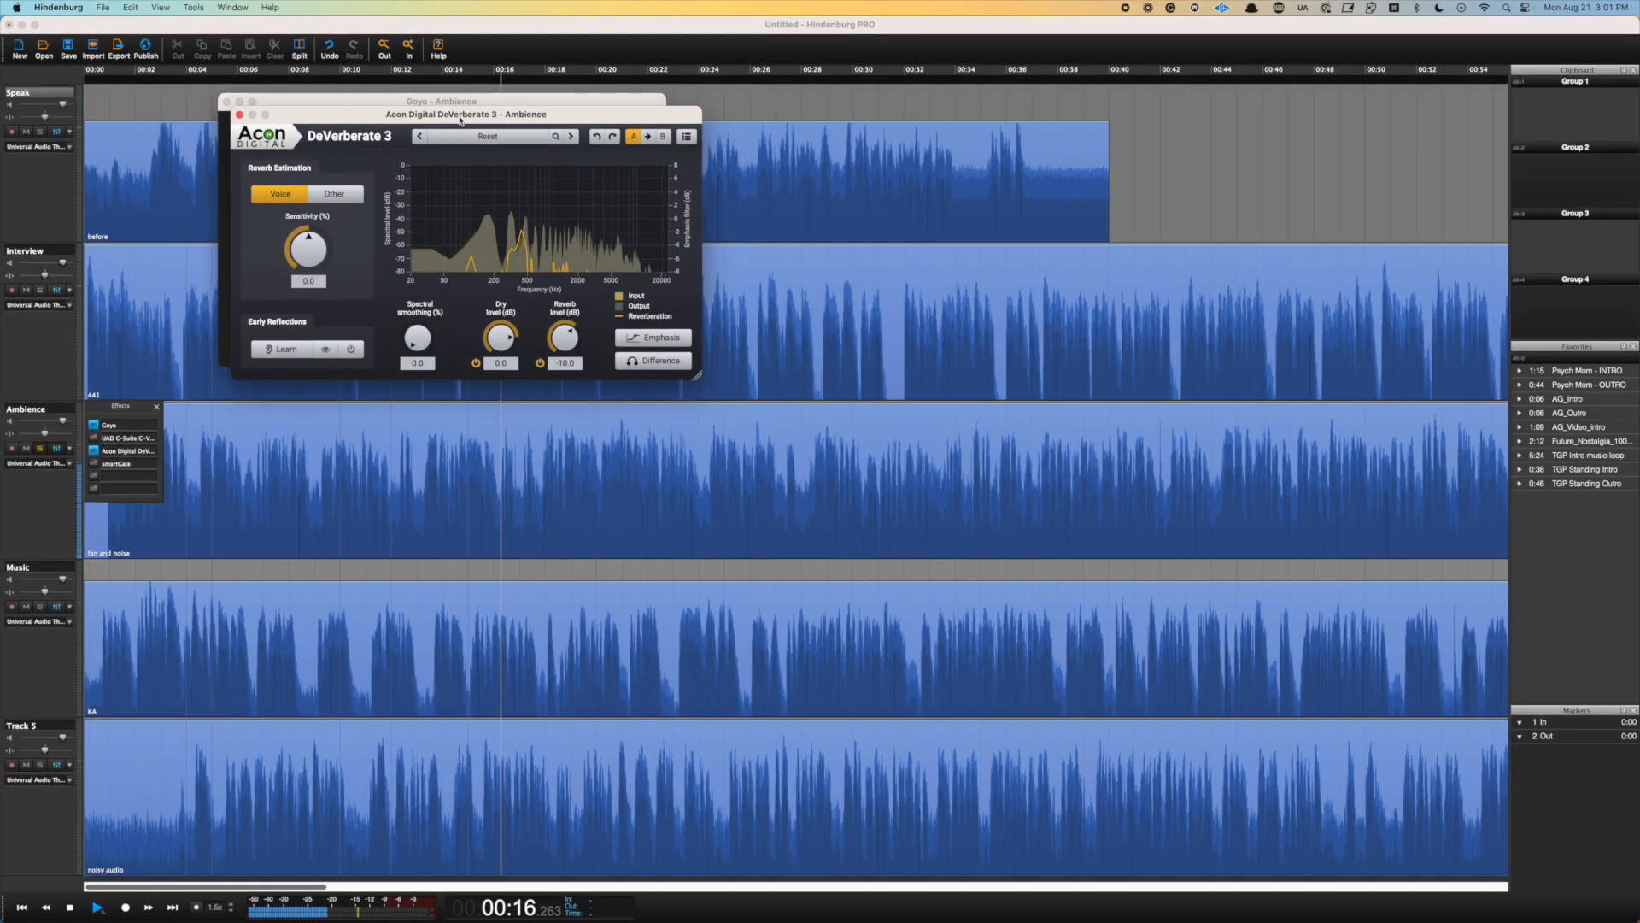
drag(460, 120, 1016, 94)
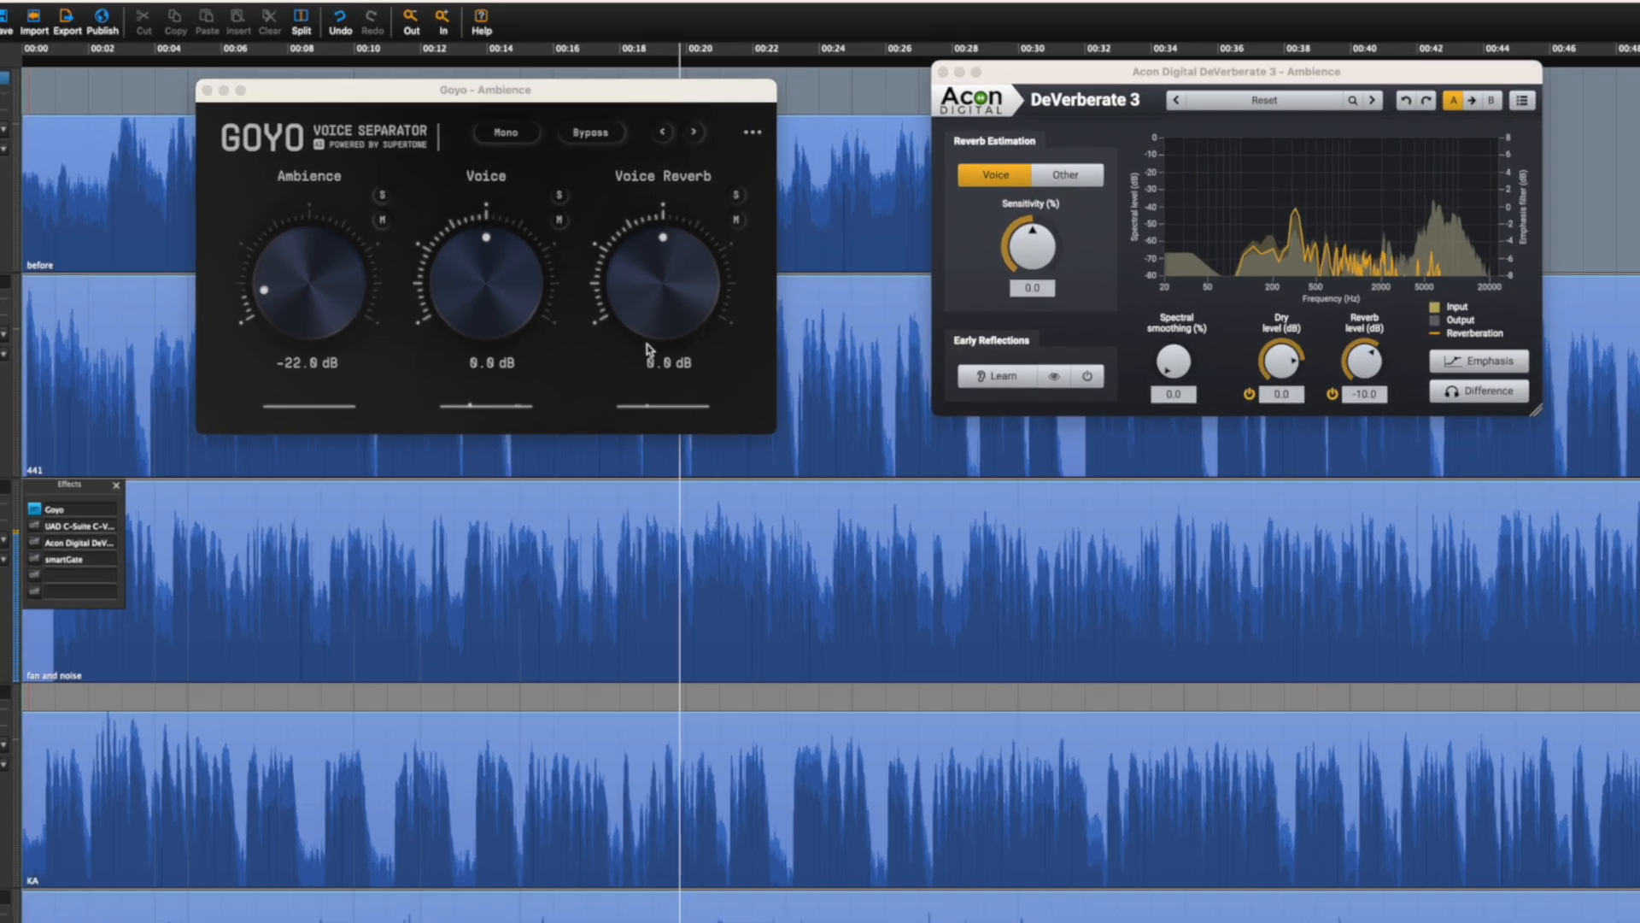
- Lower the Ambience track's Goyo to -21.8 dB Voice Reverb and -inf Ambience, and close the track's effects list
drag(579, 253, 577, 264)
drag(939, 423, 930, 466)
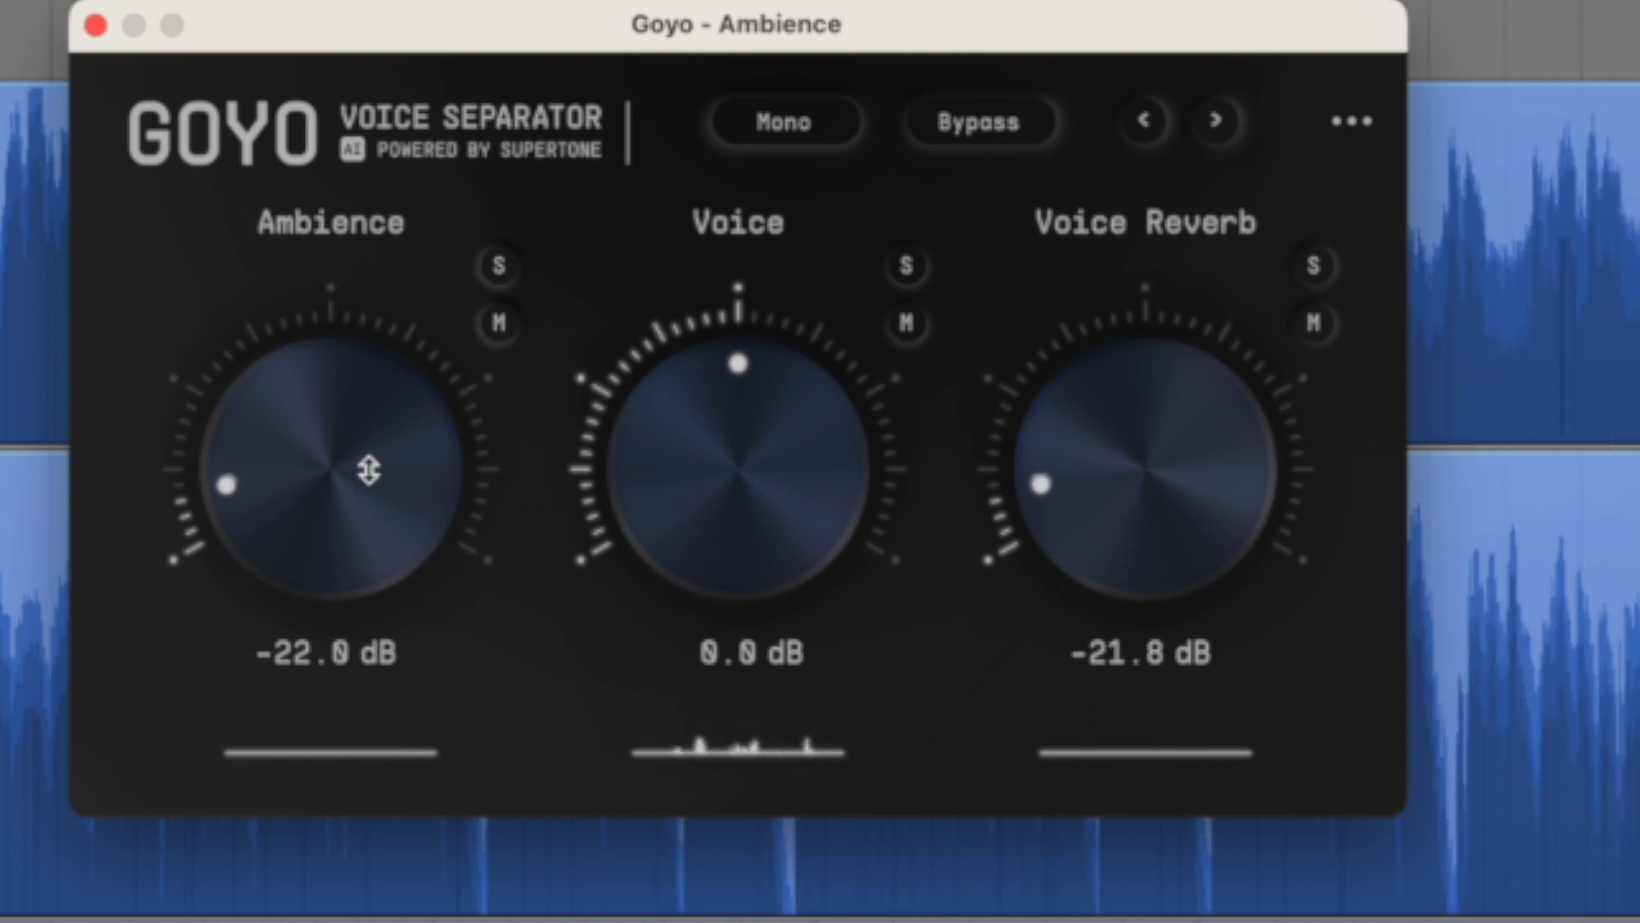
drag(367, 469, 377, 551)
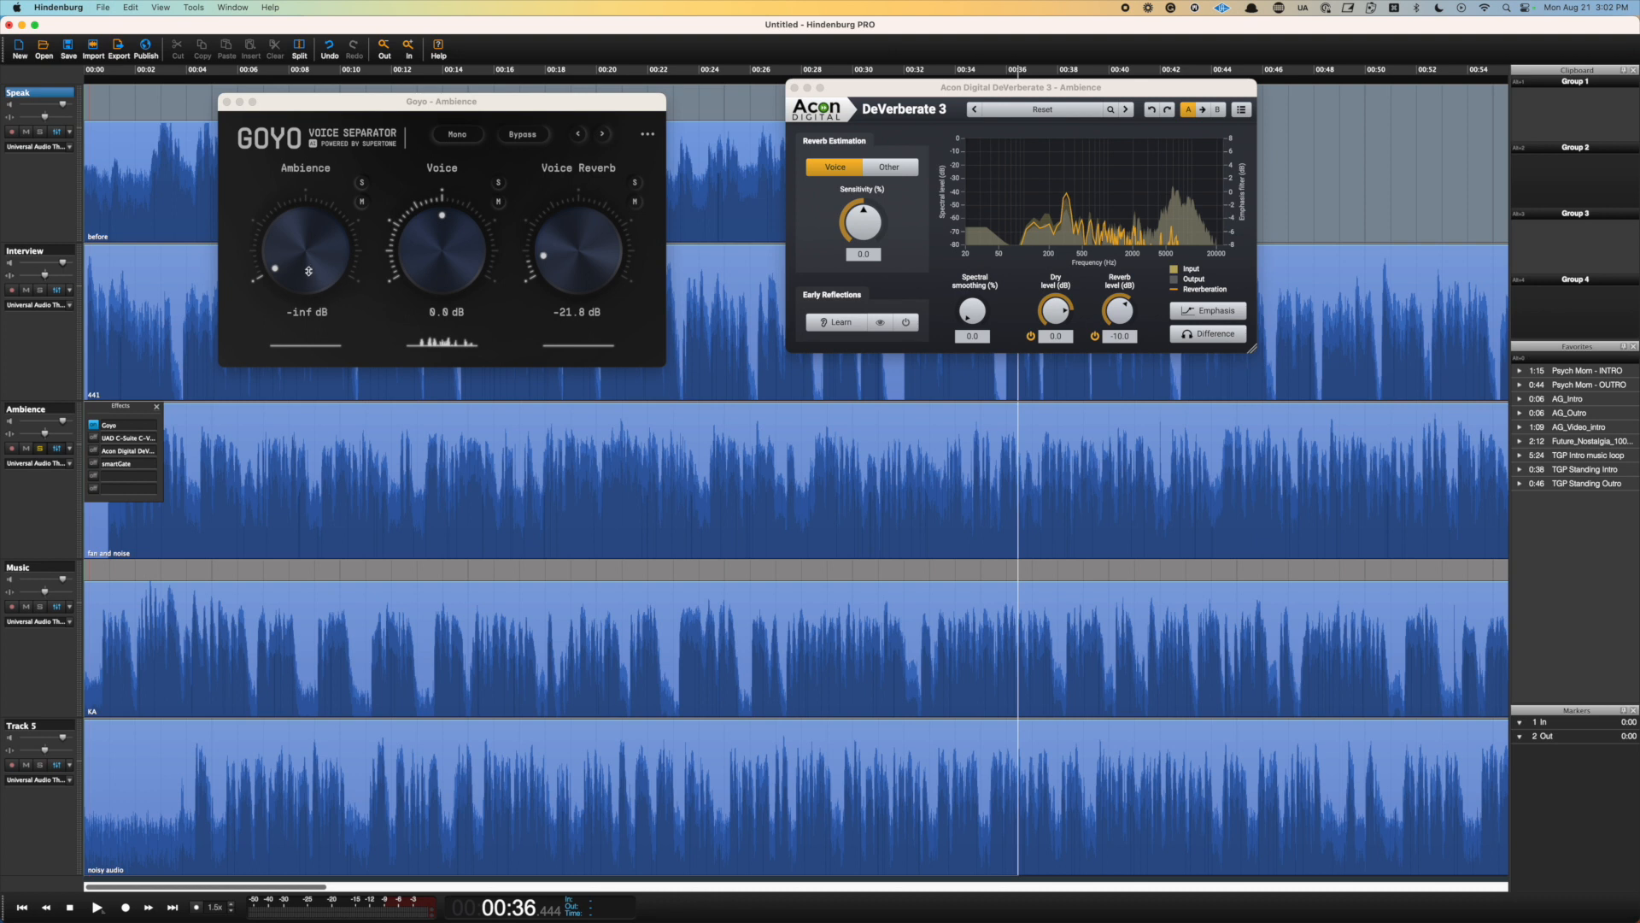
click(158, 407)
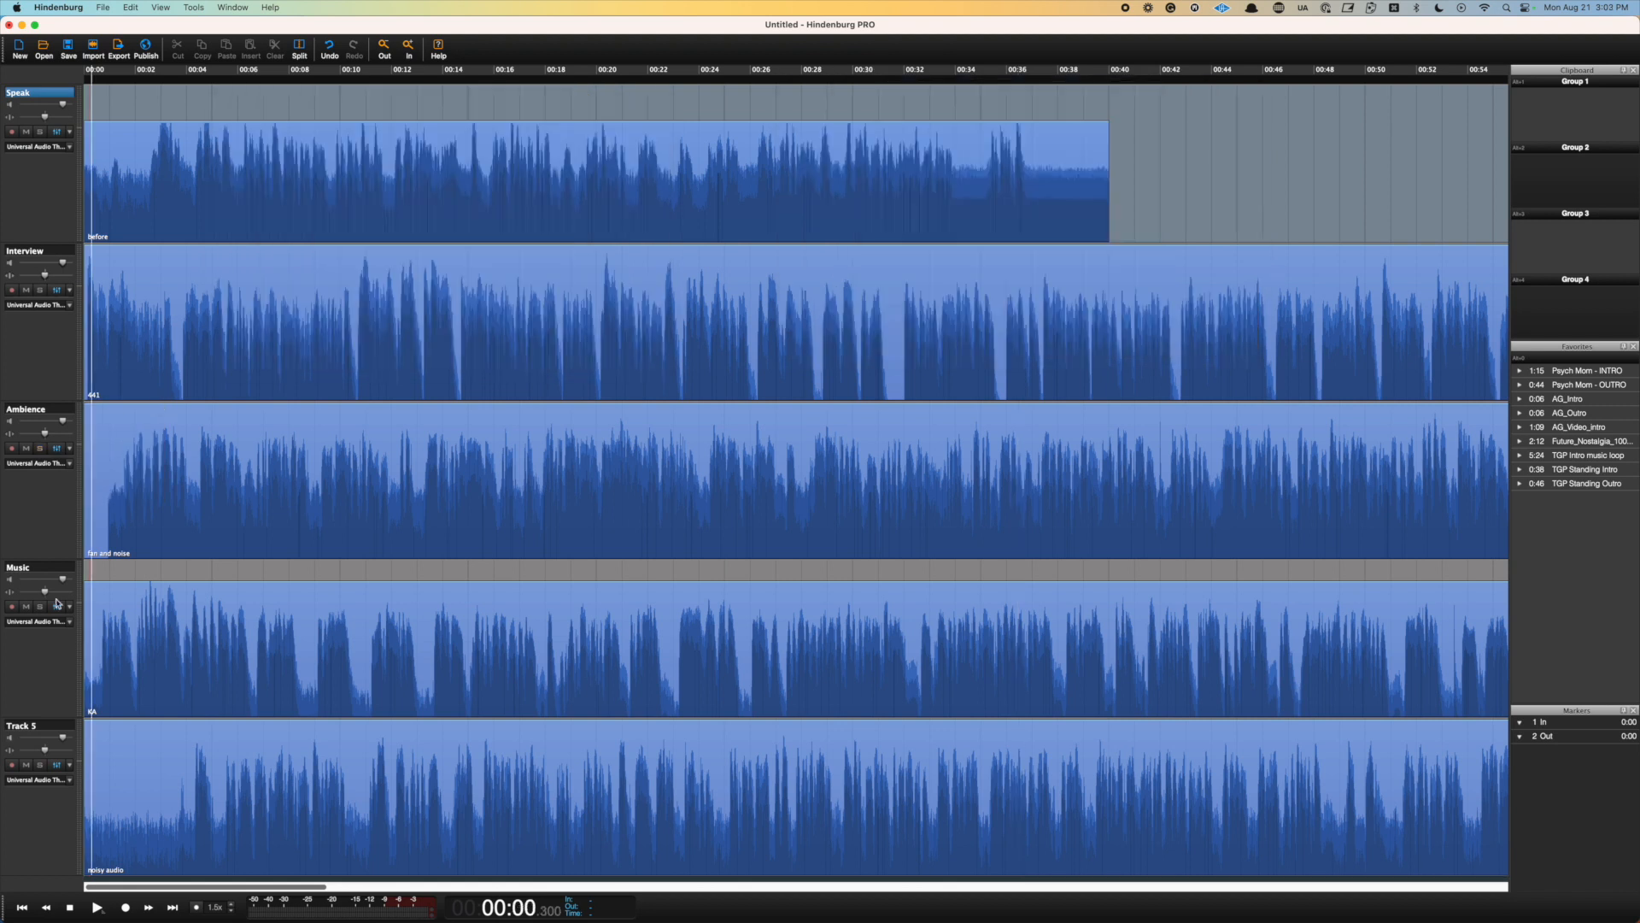
- Open Goyo on the Music track and try Voice Reverb levels of -19.7 dB, -inf and -9.1 dB during playback
click(57, 605)
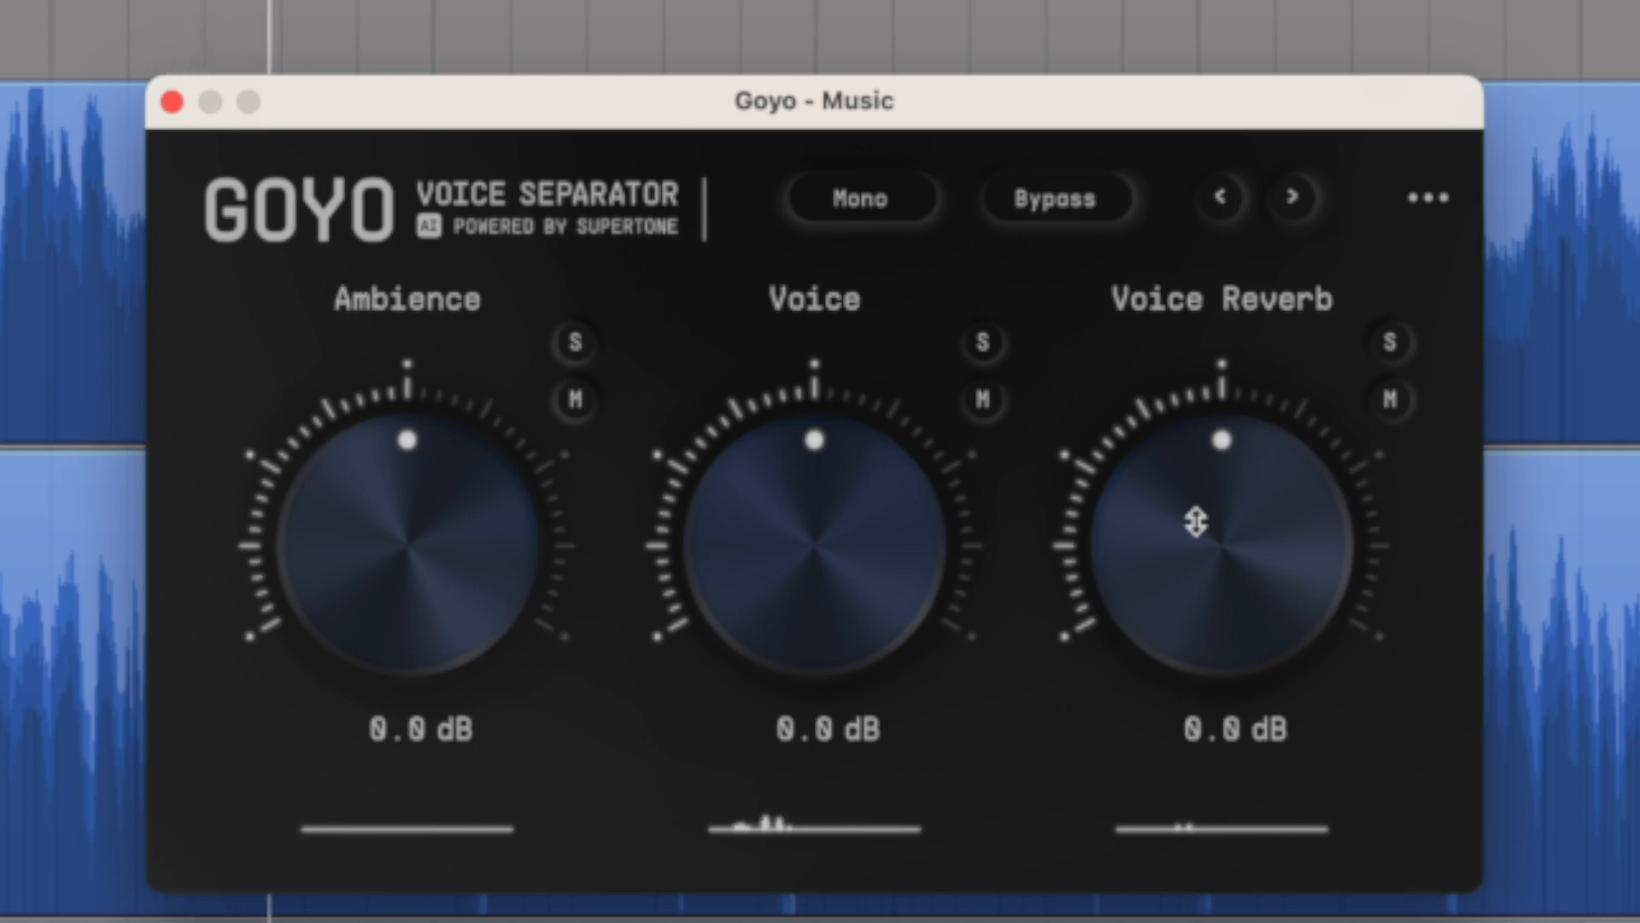
drag(1196, 523, 1146, 621)
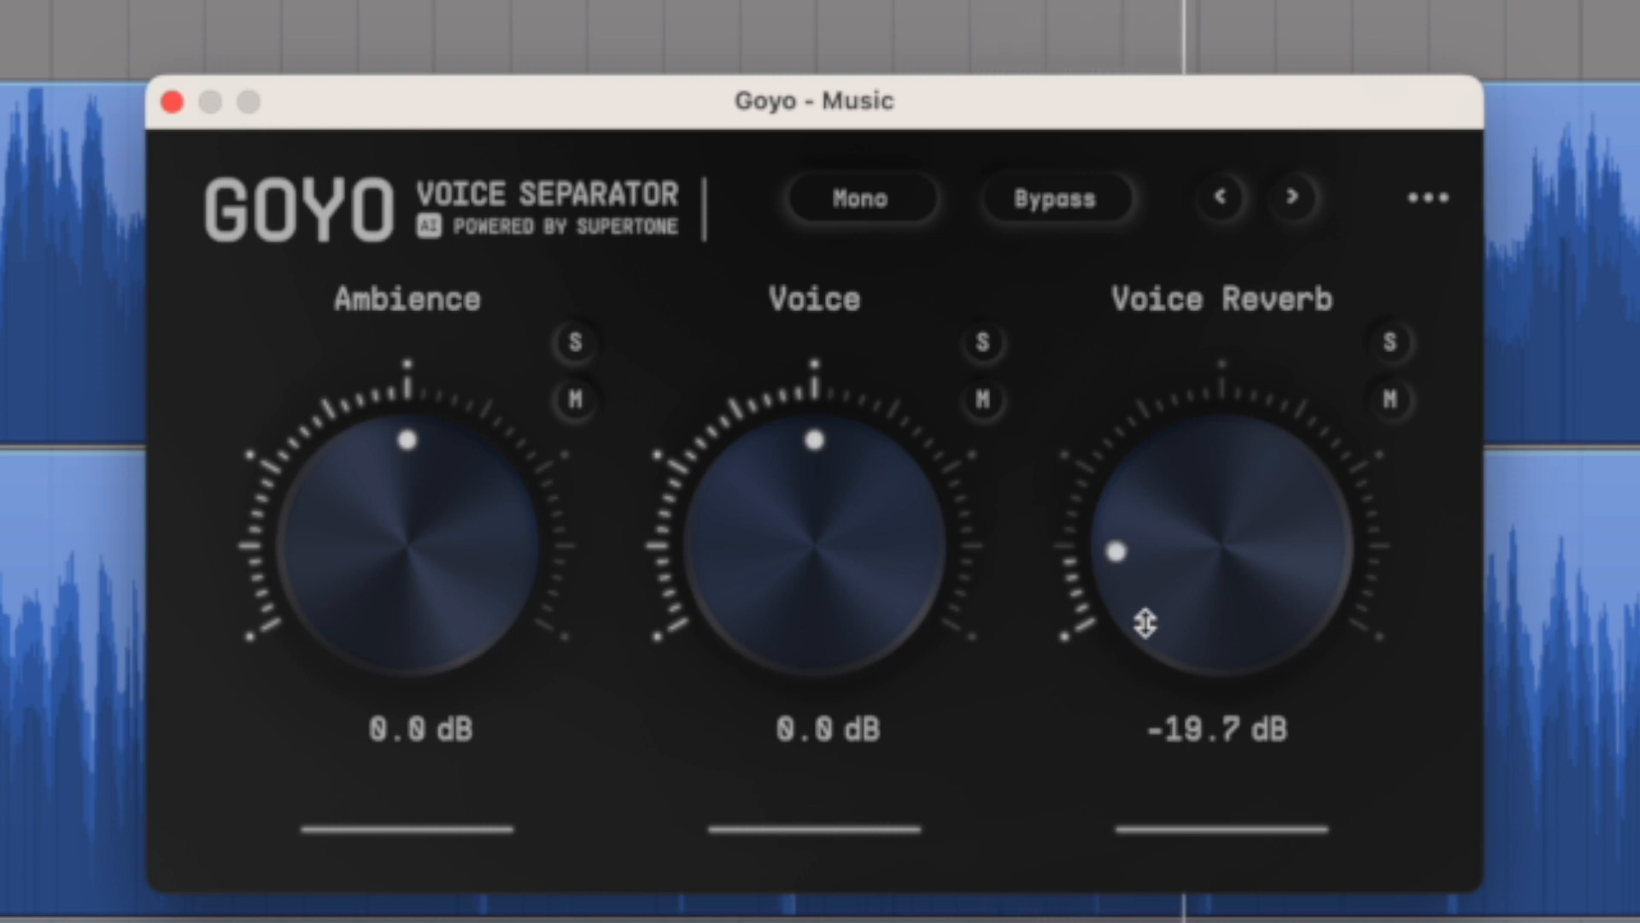
drag(1145, 622, 1147, 678)
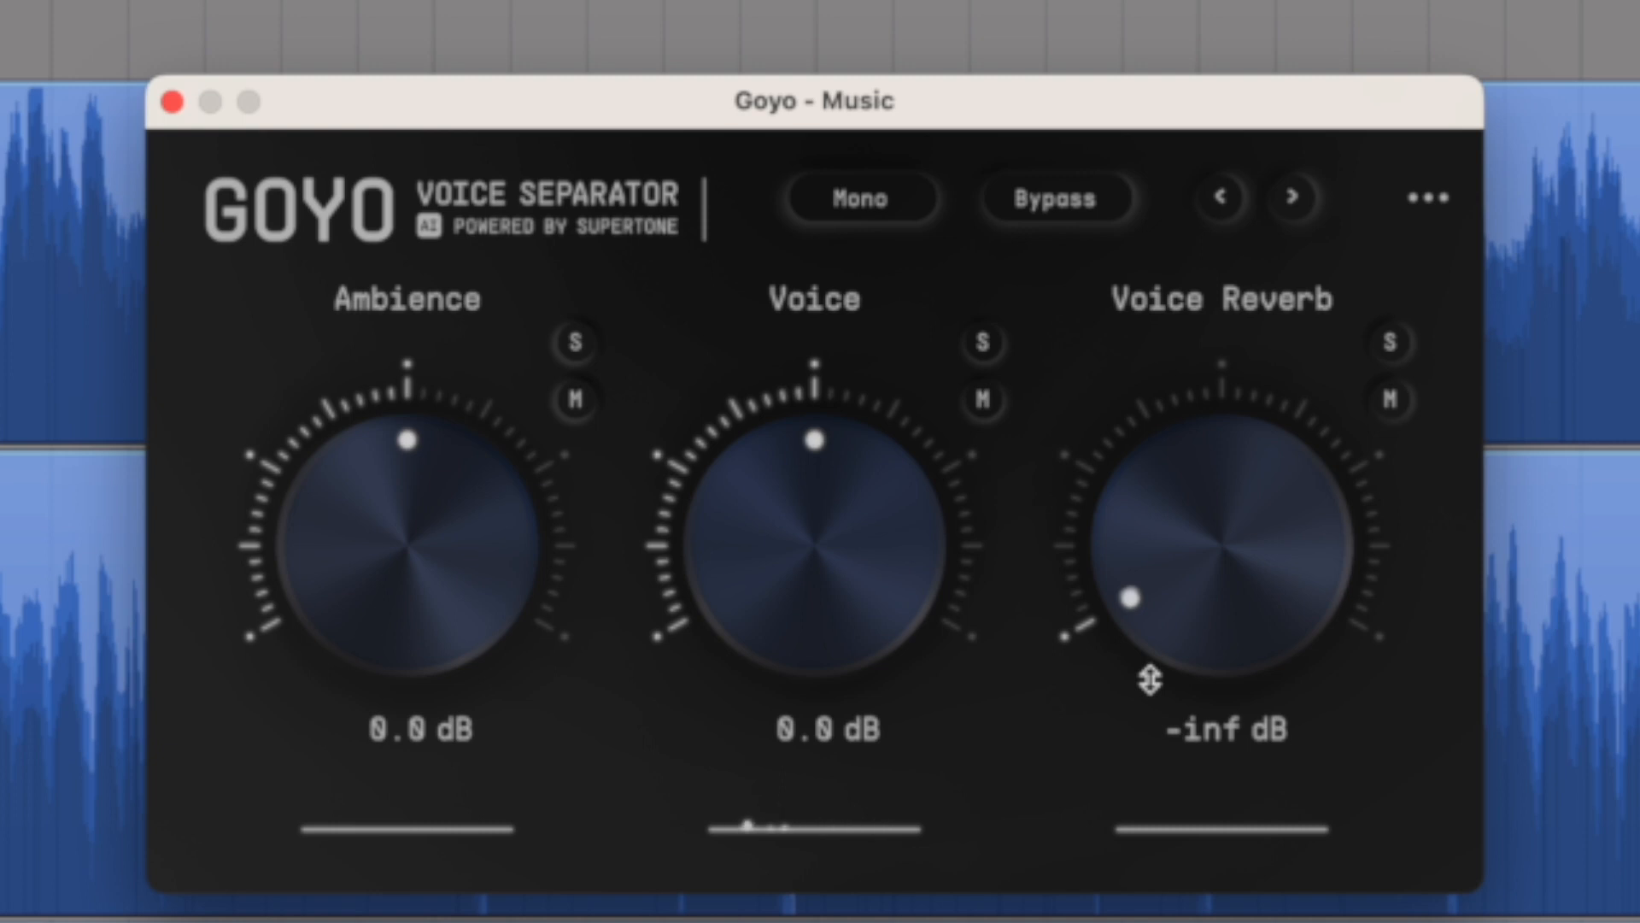
drag(1146, 677, 1164, 610)
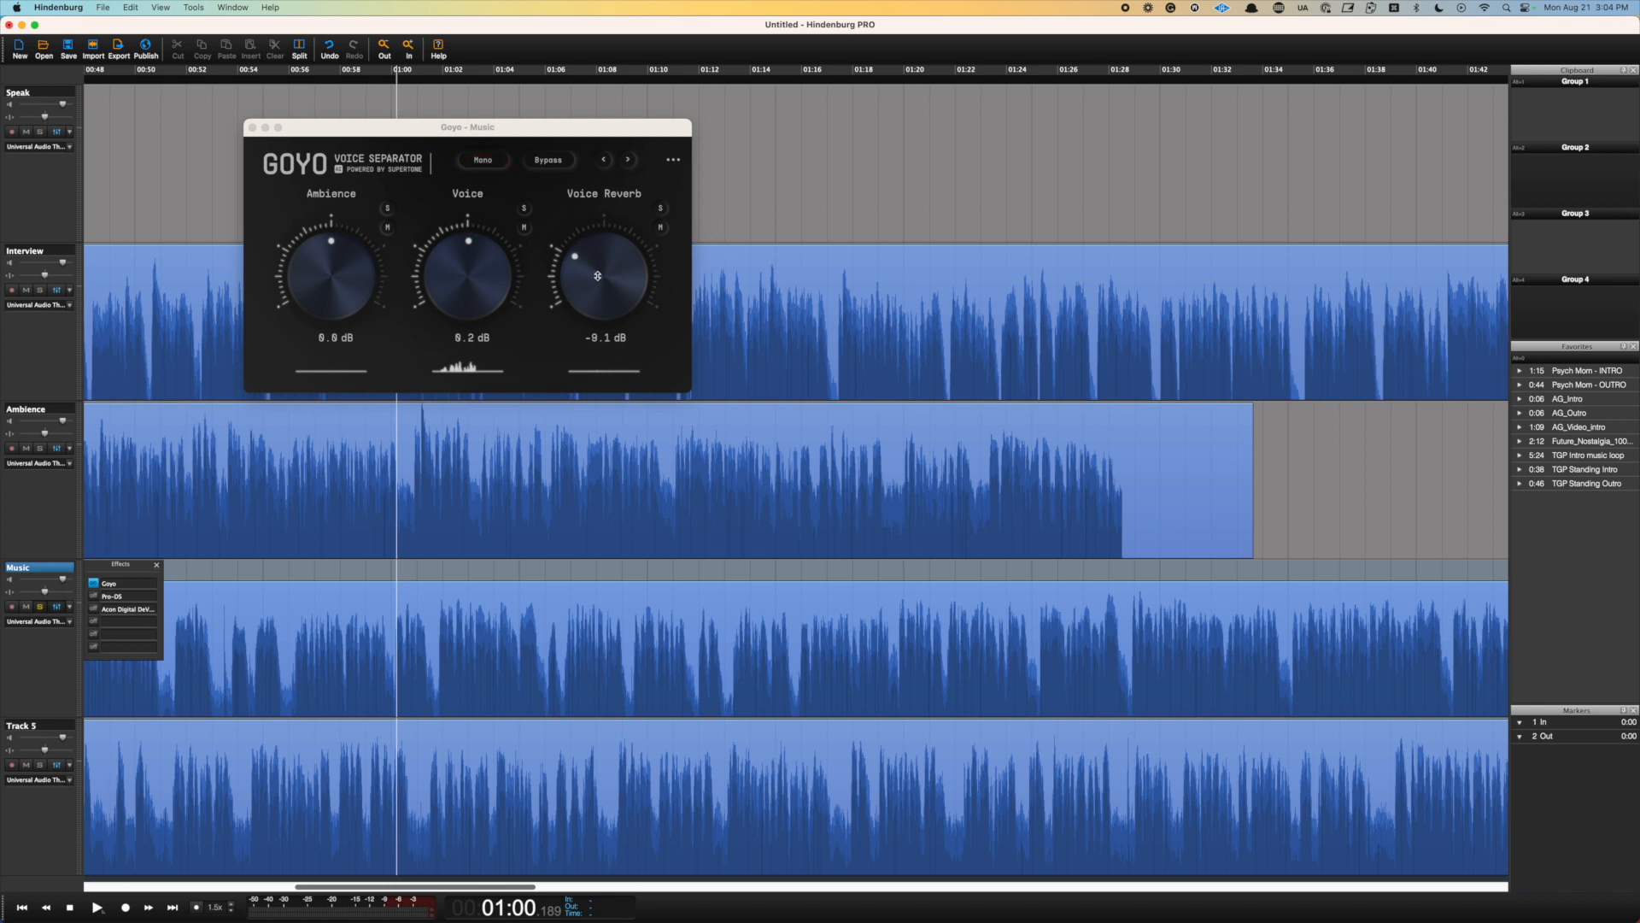
- Replay the Music track with Goyo's Voice Reverb at -inf, raise it to -9.9 dB, and stop playback
click(170, 229)
key(space)
click(586, 275)
drag(586, 275, 582, 383)
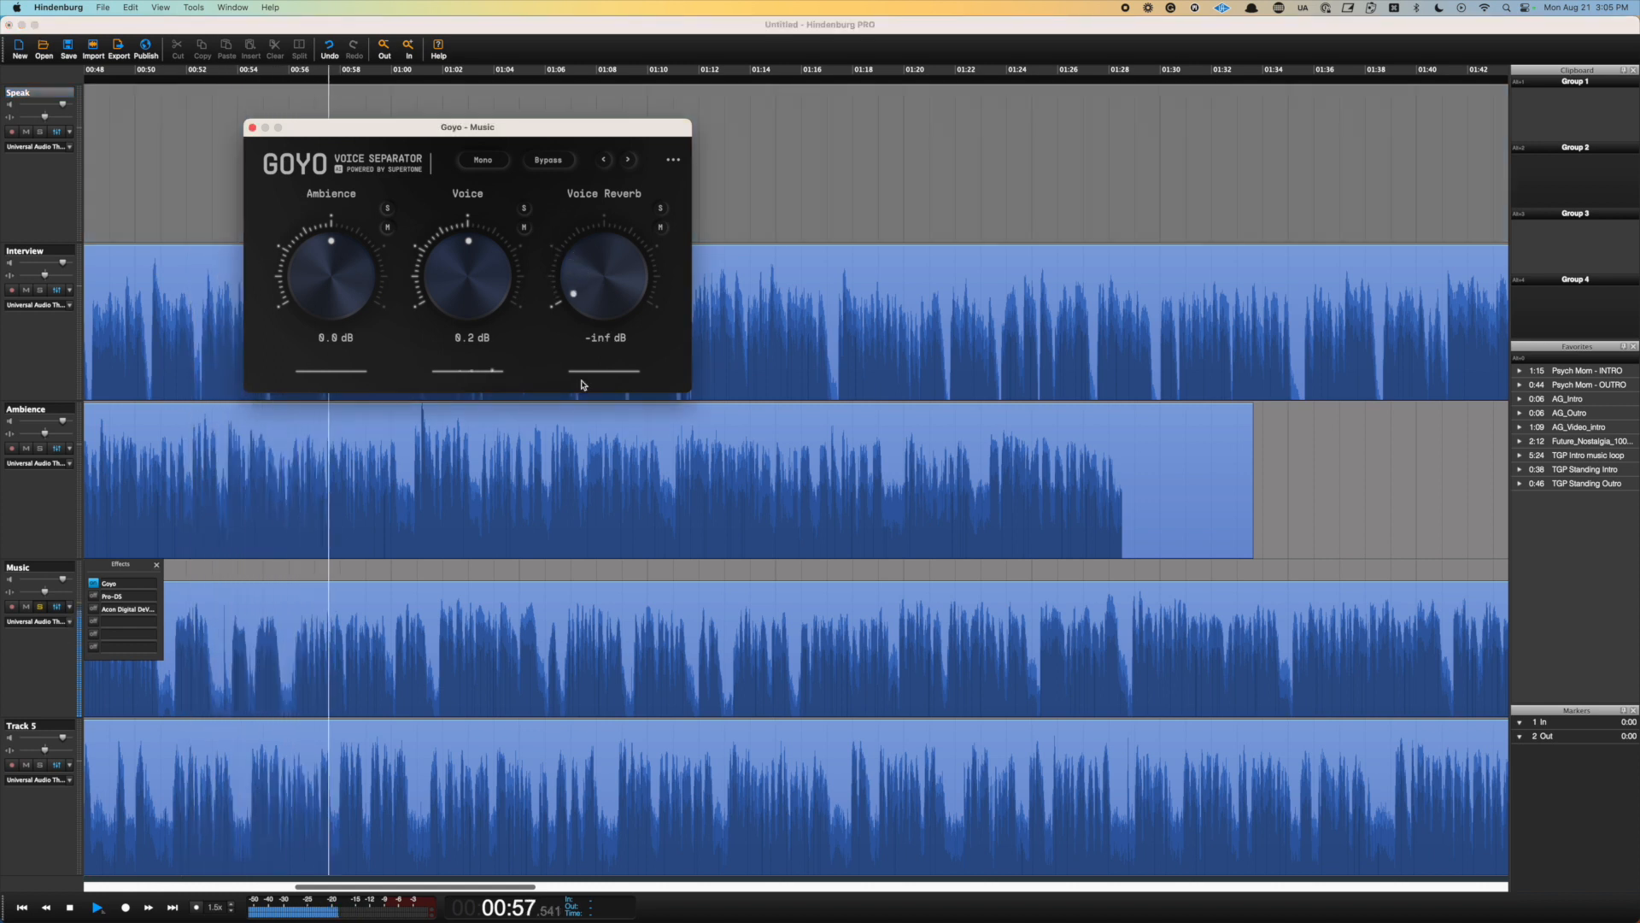
drag(581, 383, 583, 364)
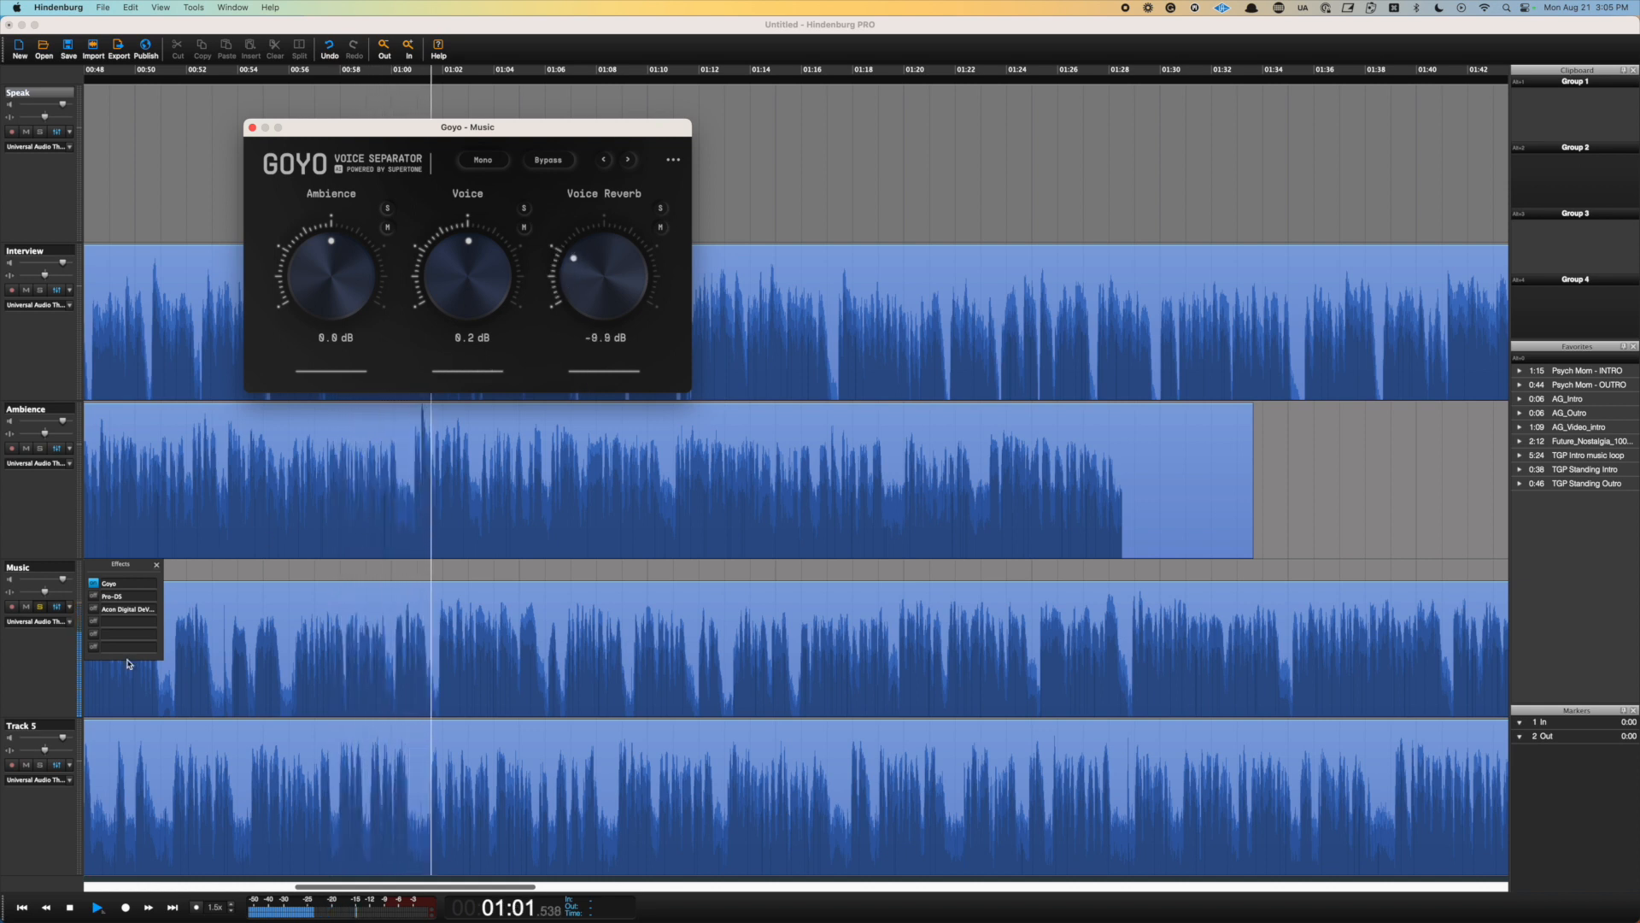
click(71, 908)
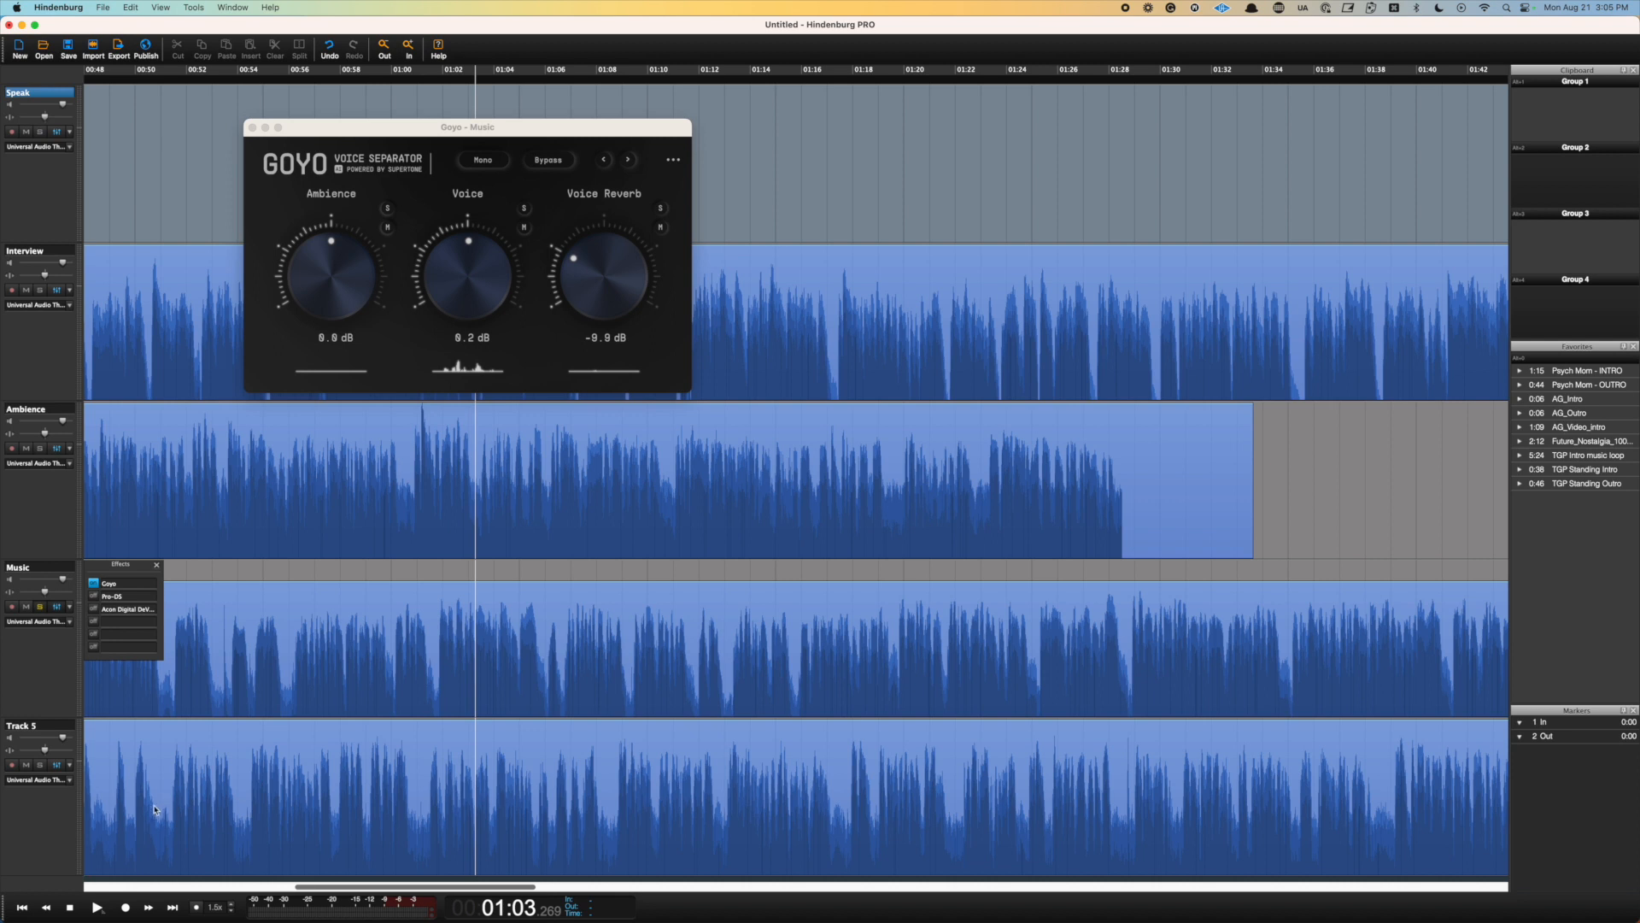
- Unsolo the Music track and play from about 00:50 with the Interview track soloed for comparison
scroll(141, 568, up, 10)
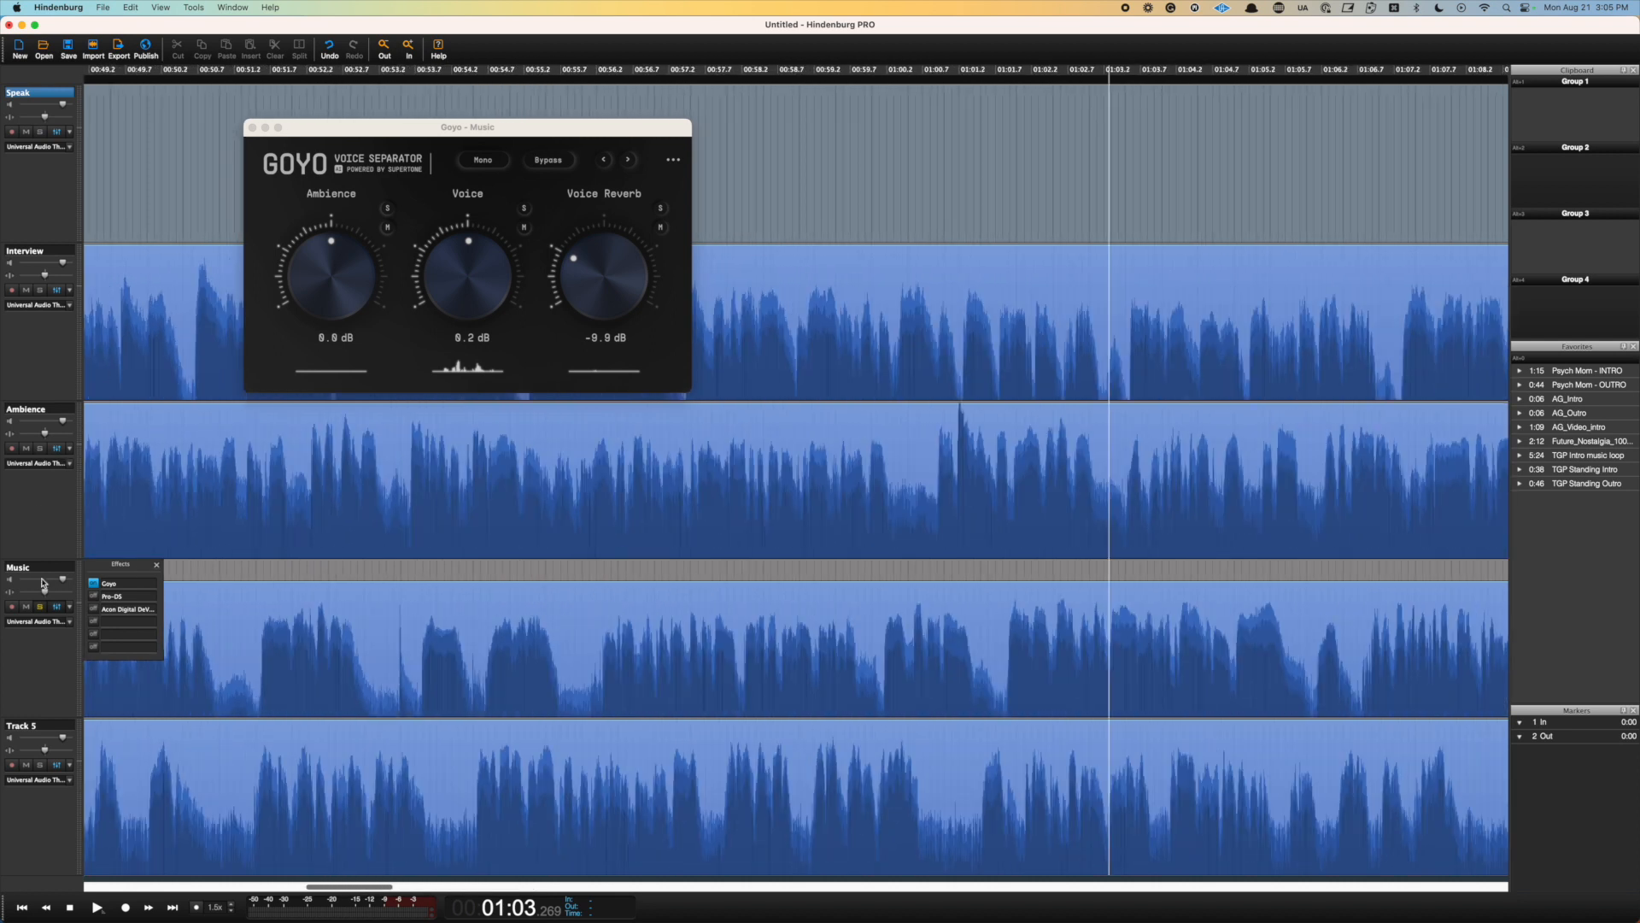
click(43, 611)
click(191, 232)
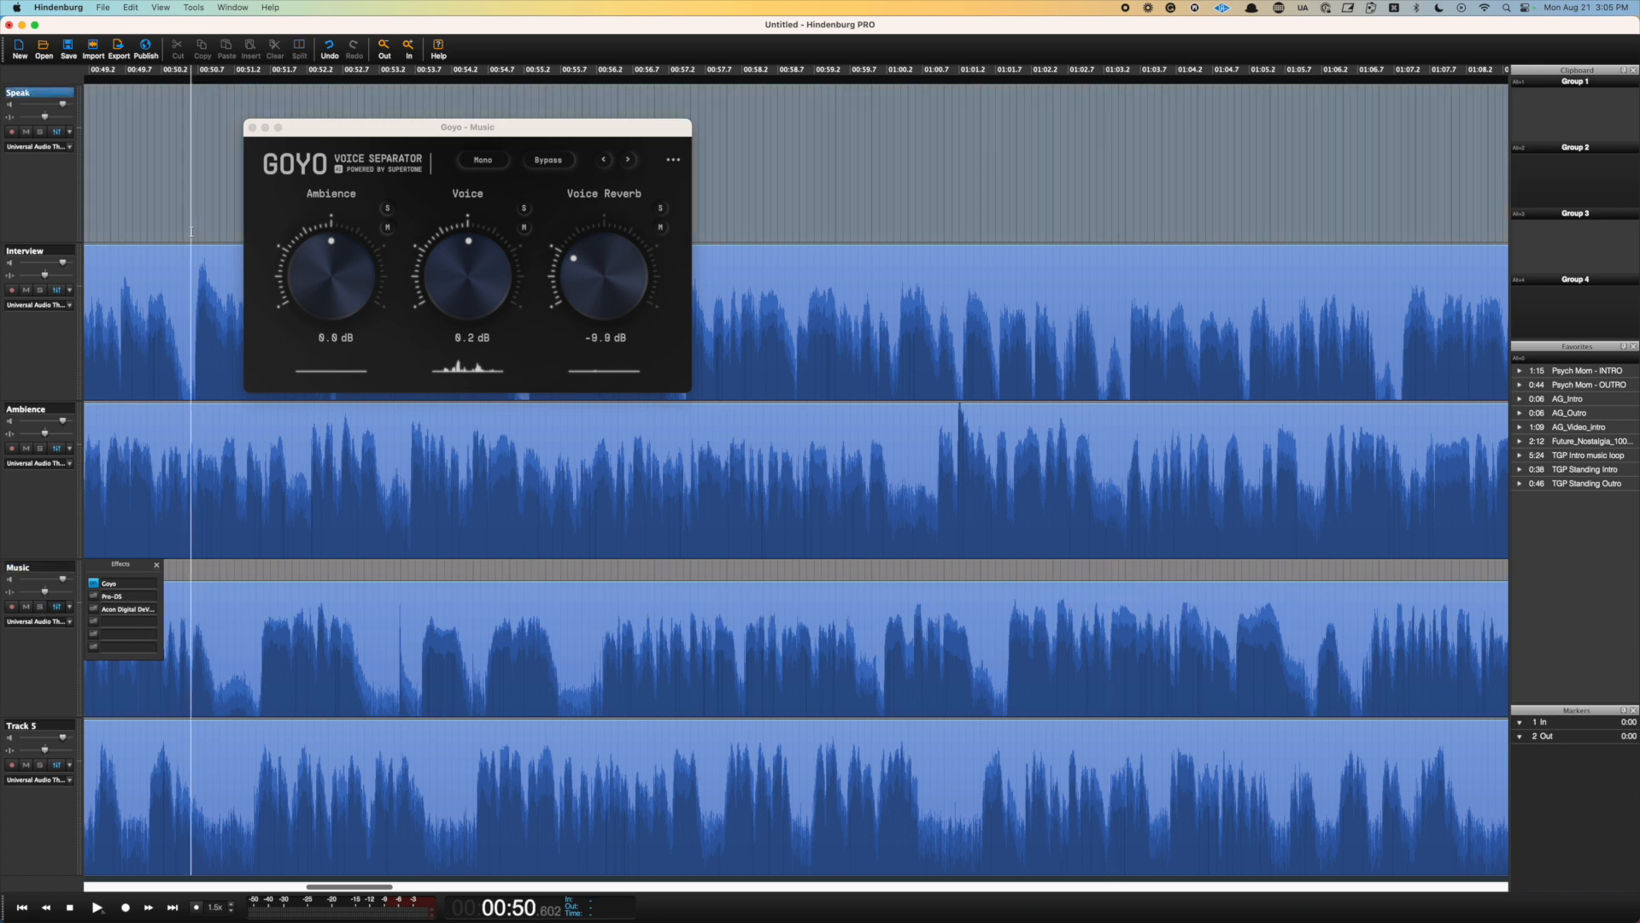
key(space)
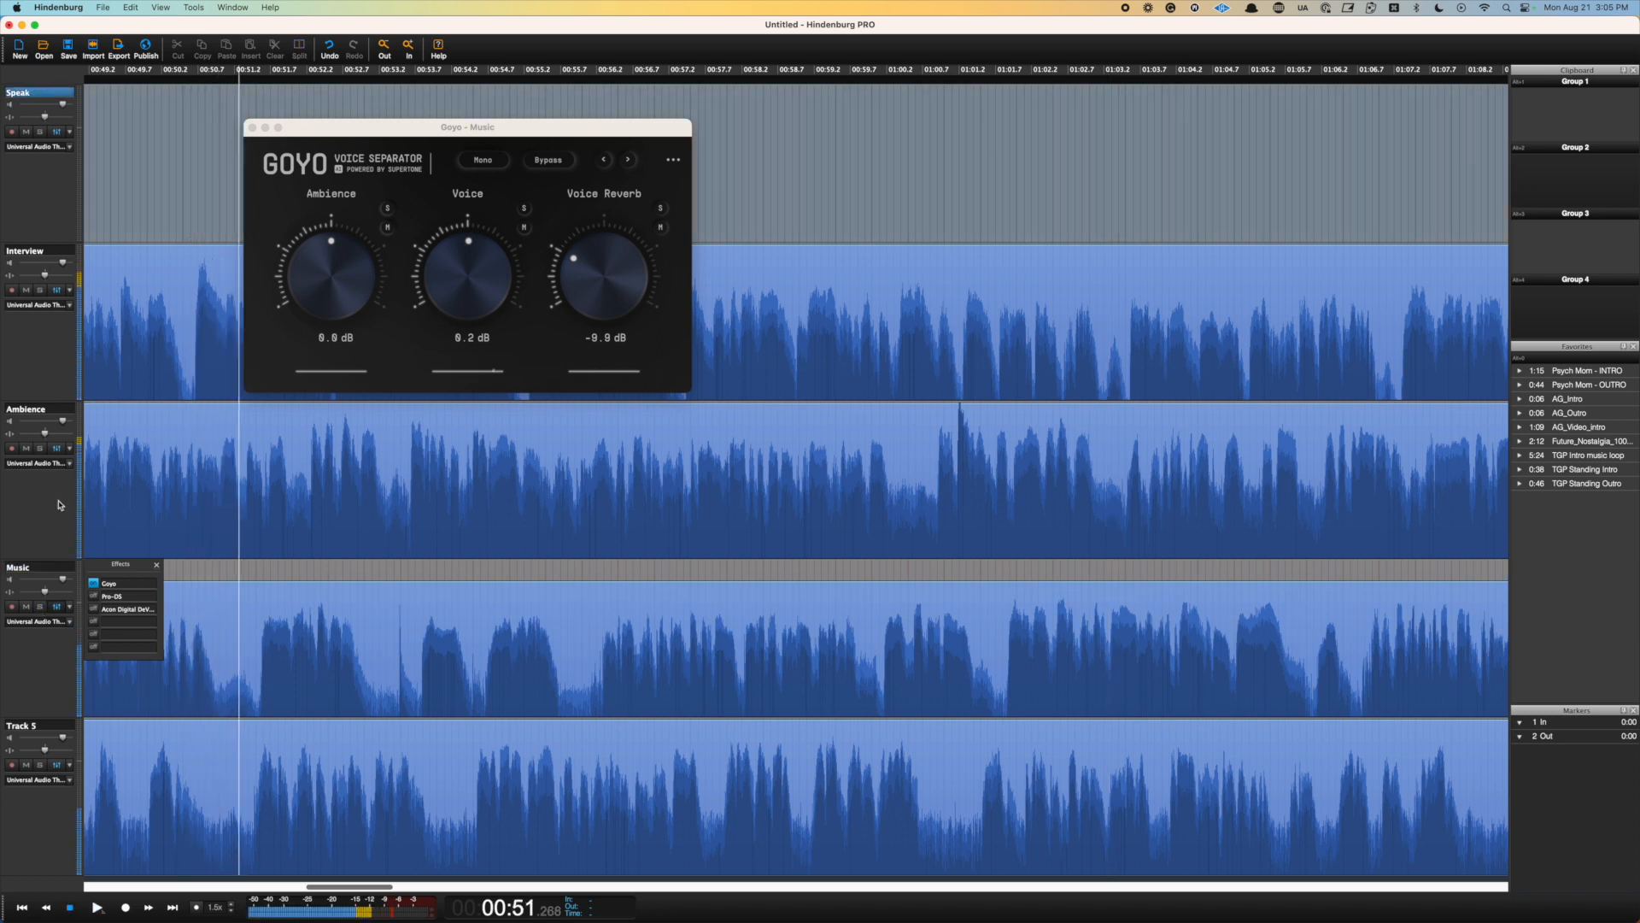
key(space)
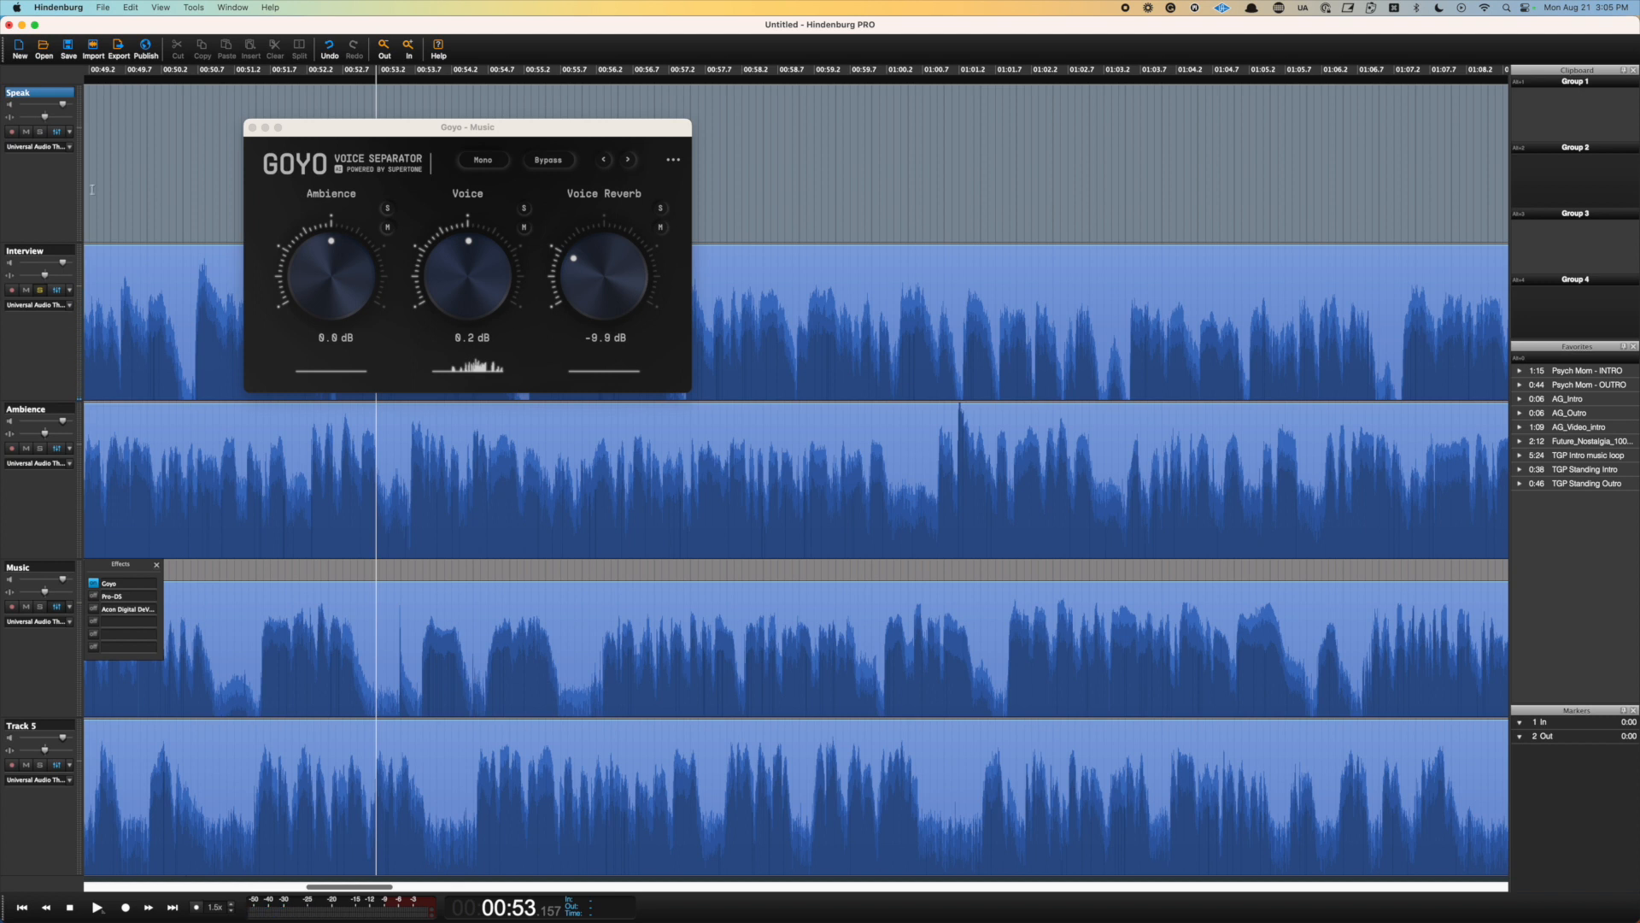
- Close the Music track's Goyo window and effects list and unsolo the Interview track
click(252, 127)
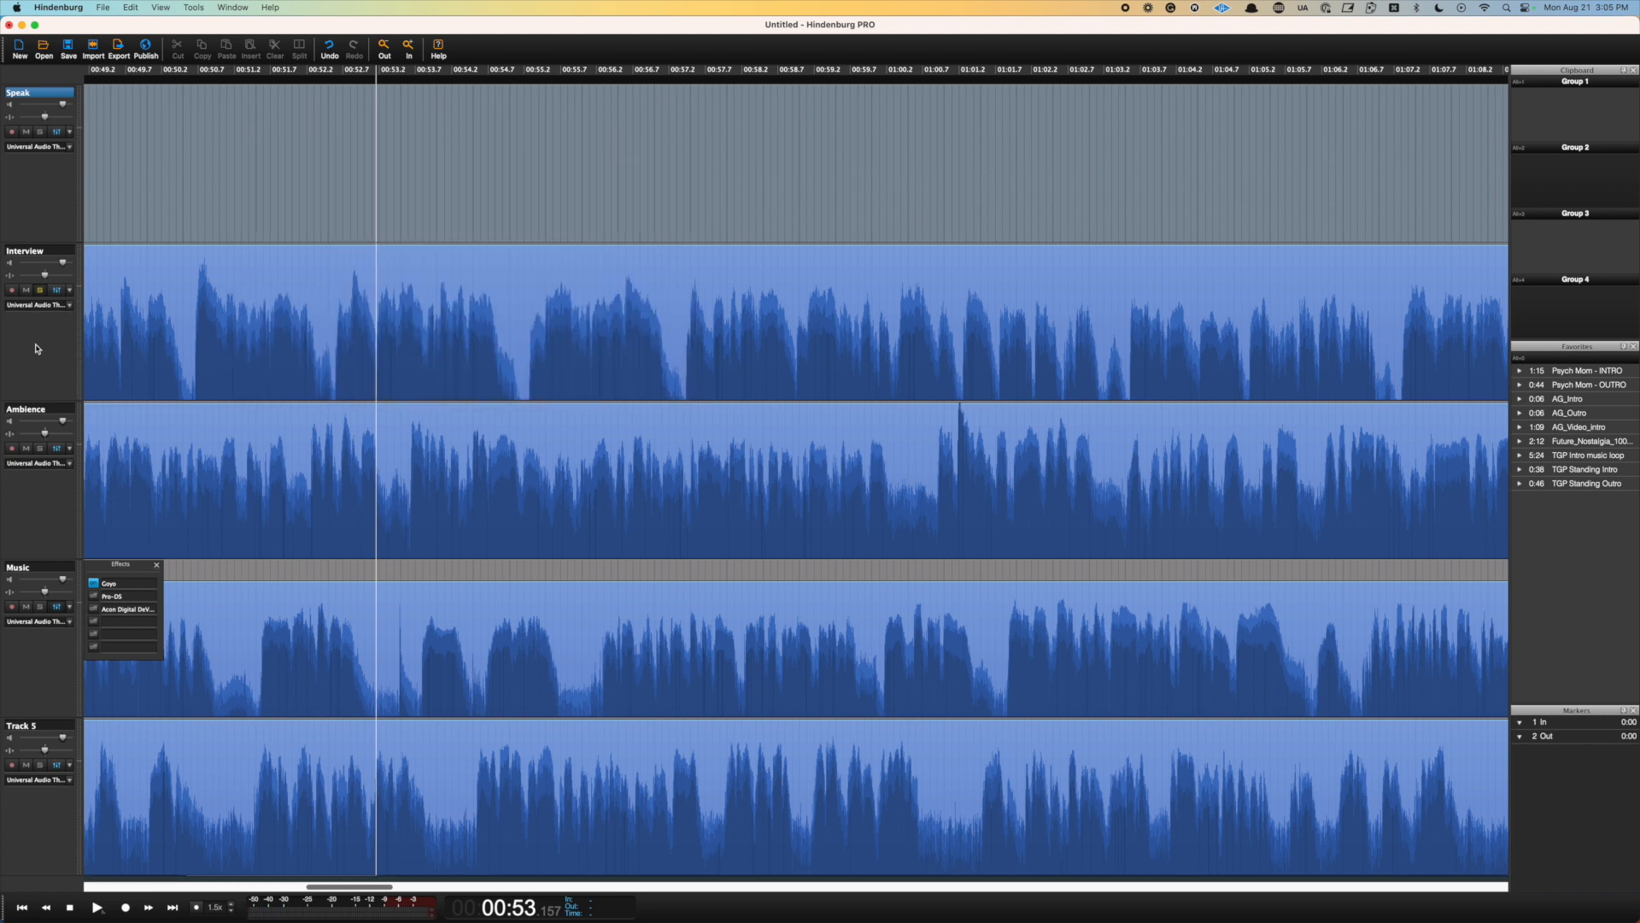
click(40, 292)
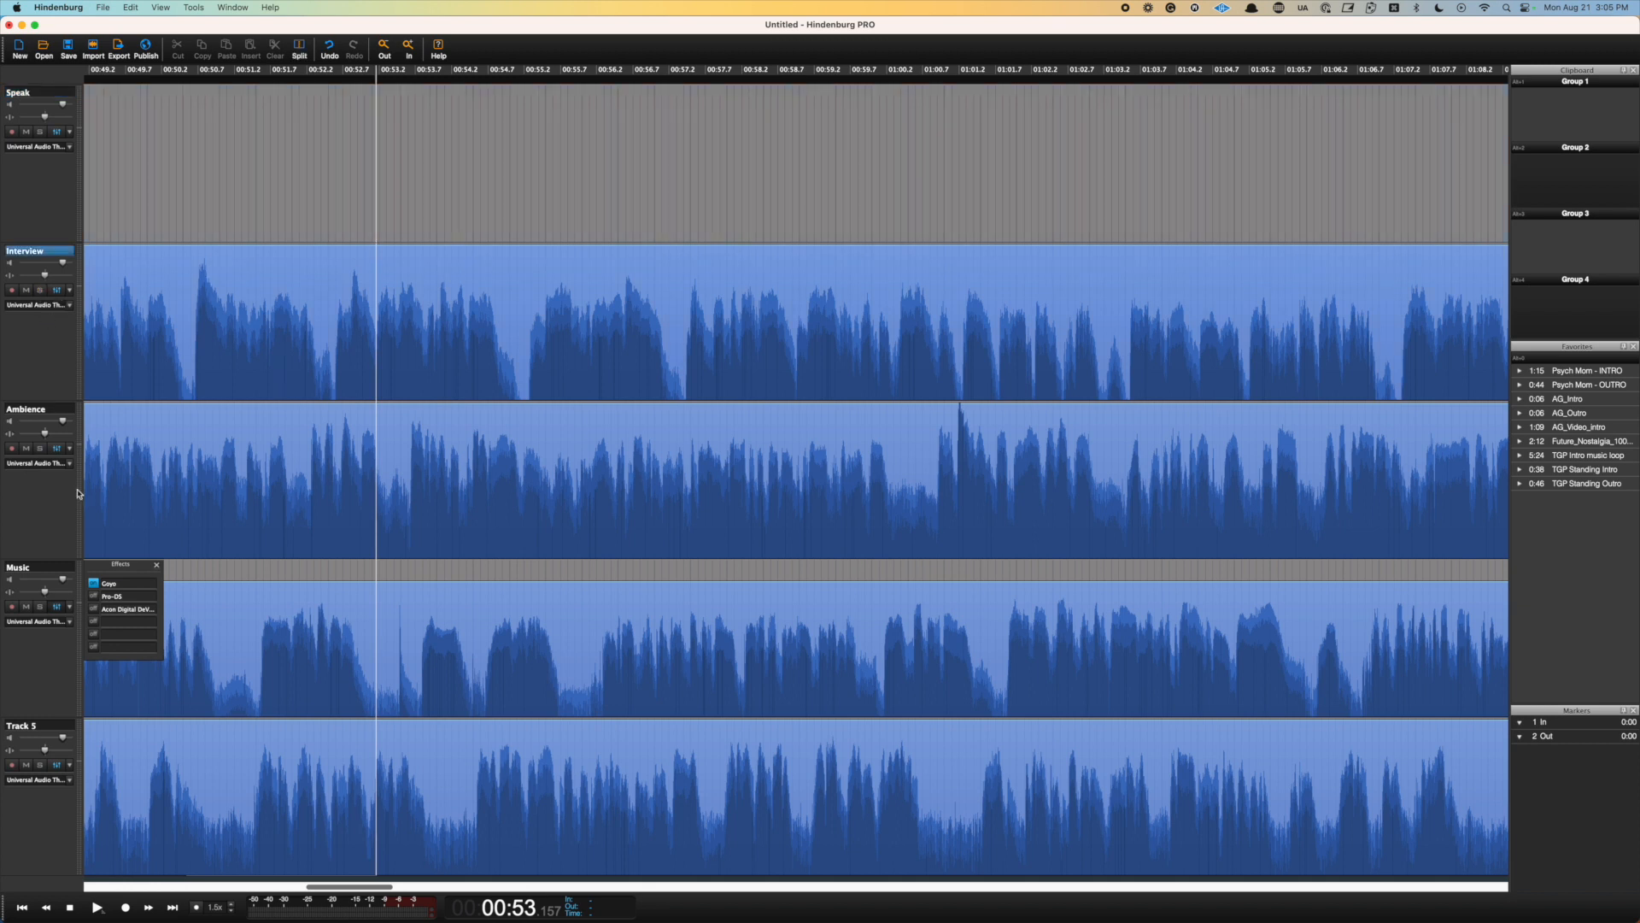
click(156, 564)
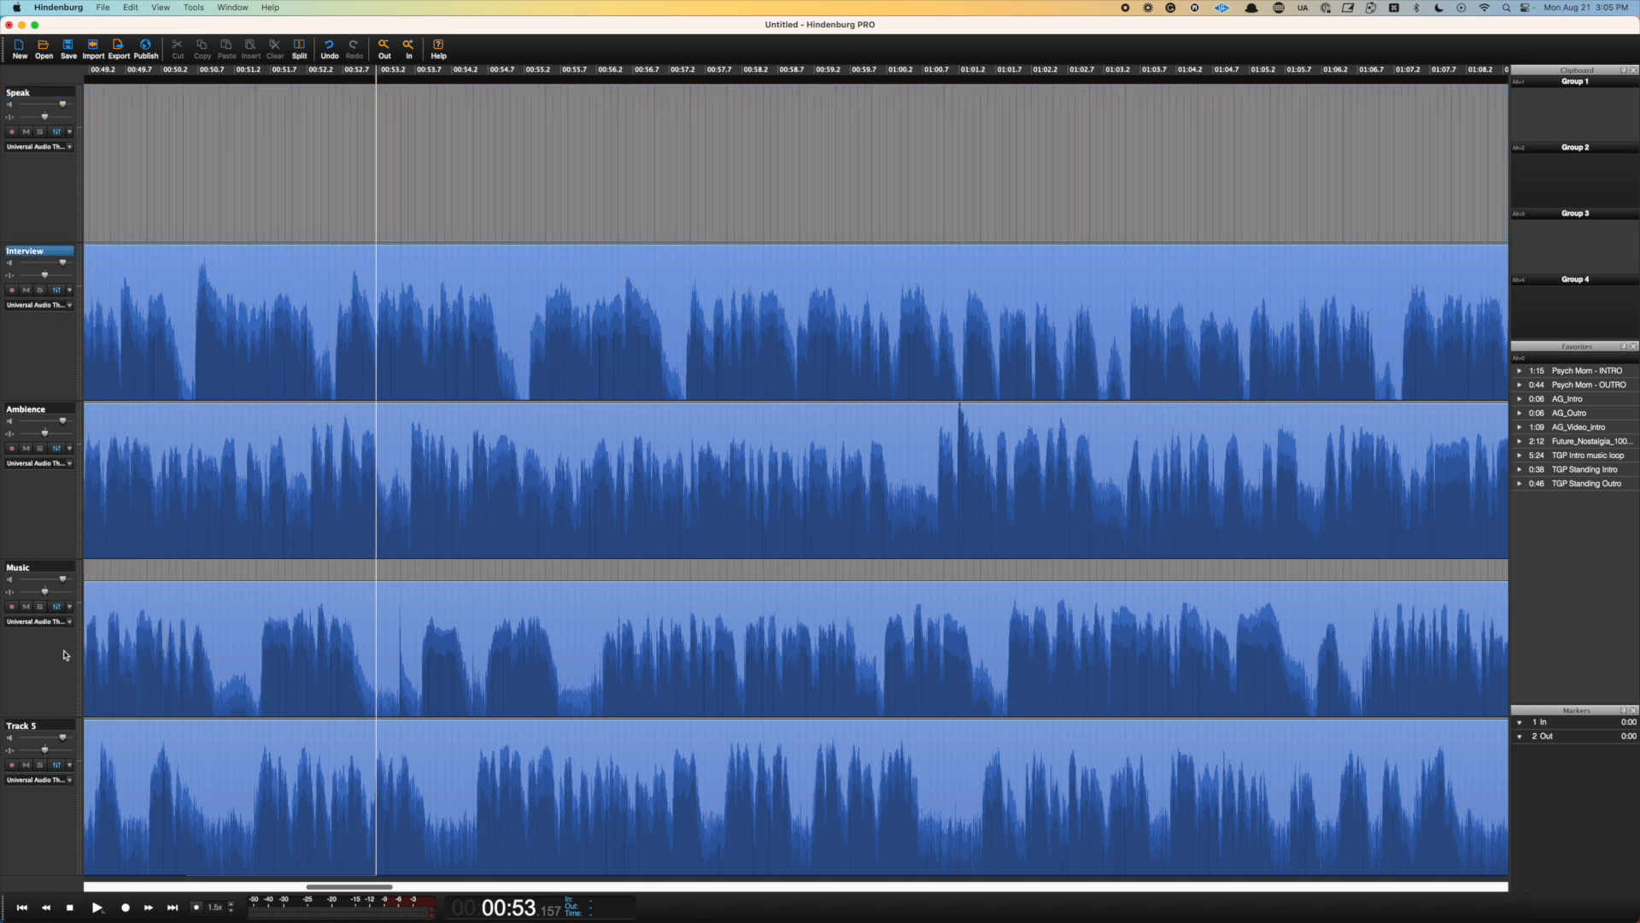
click(49, 611)
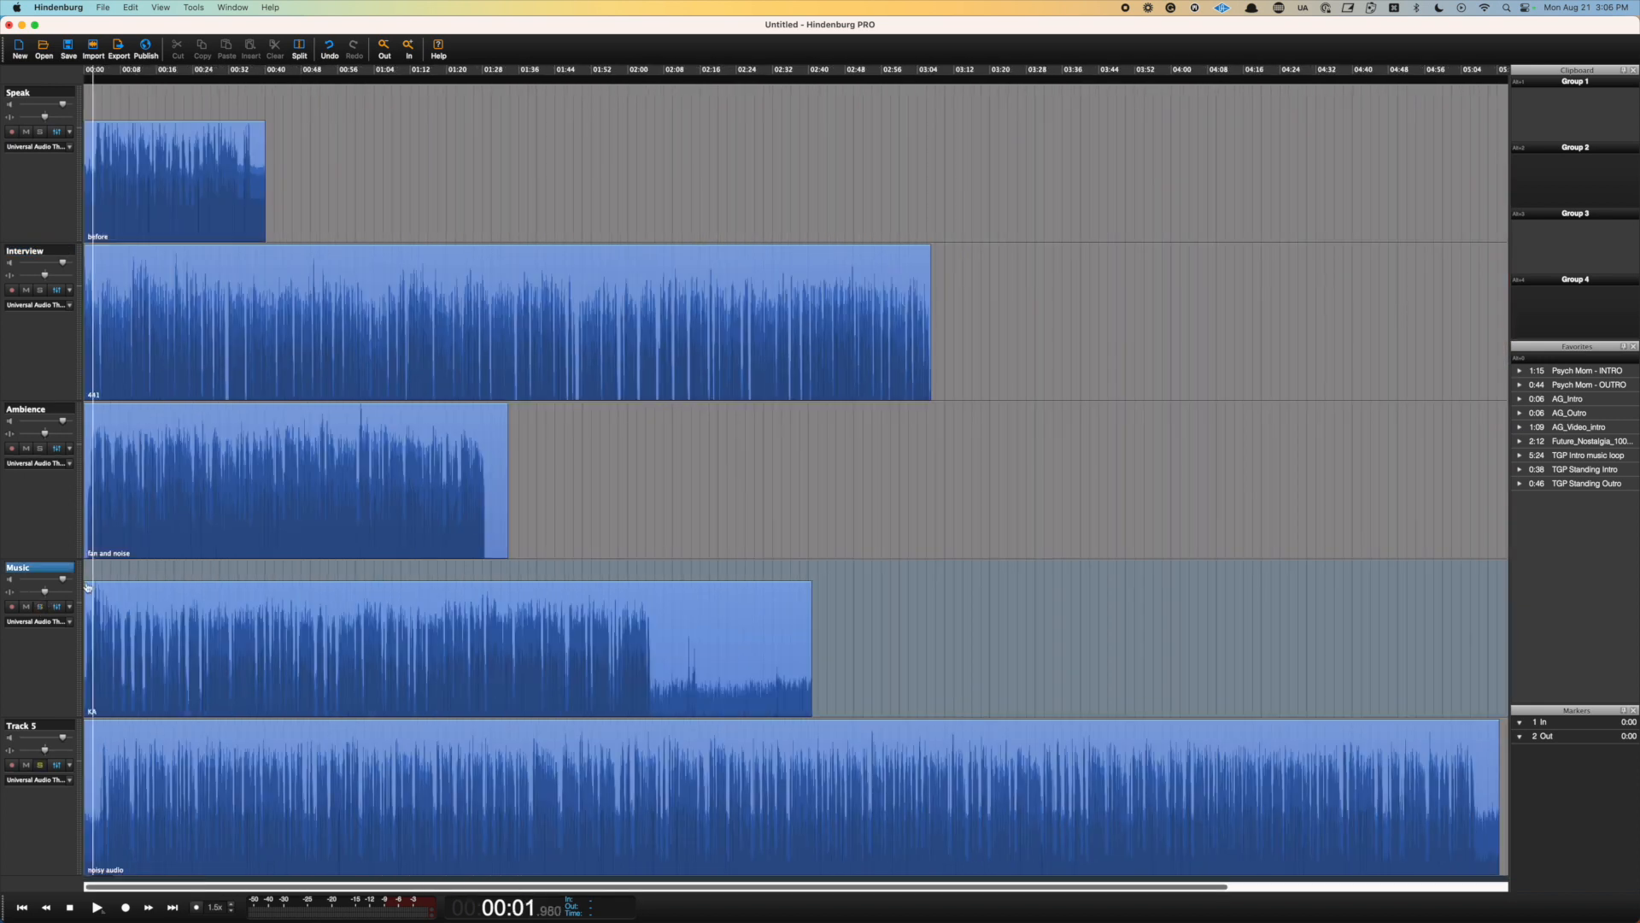
- Play Track 5 from near the start and lower its Goyo Ambience to -19.0 dB
click(91, 571)
key(space)
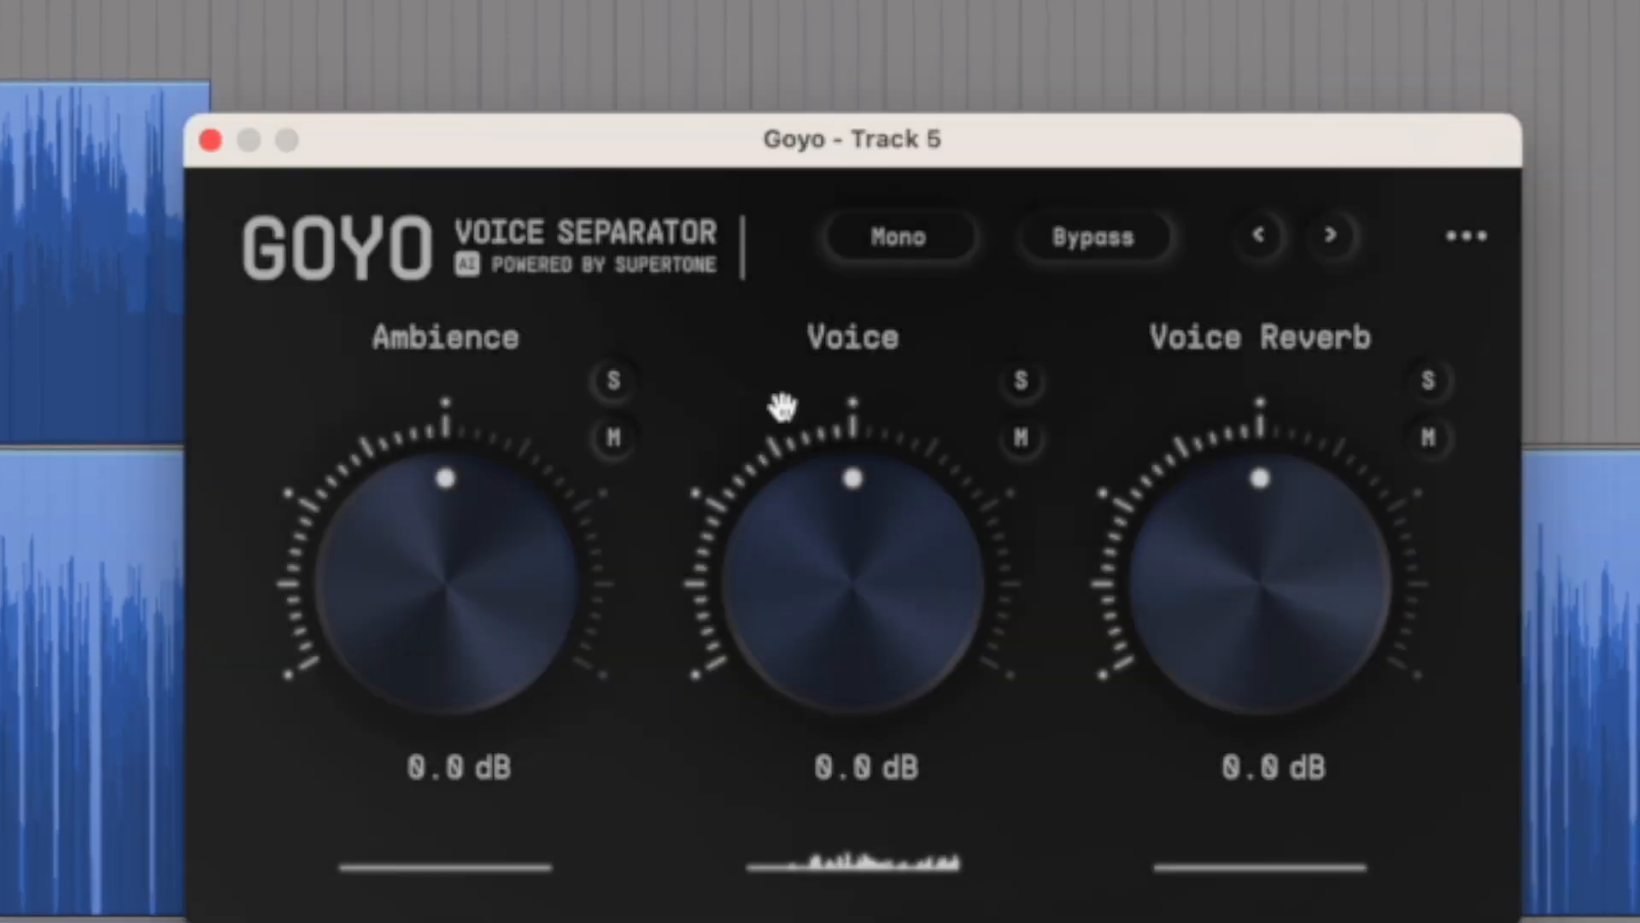
drag(458, 556, 427, 650)
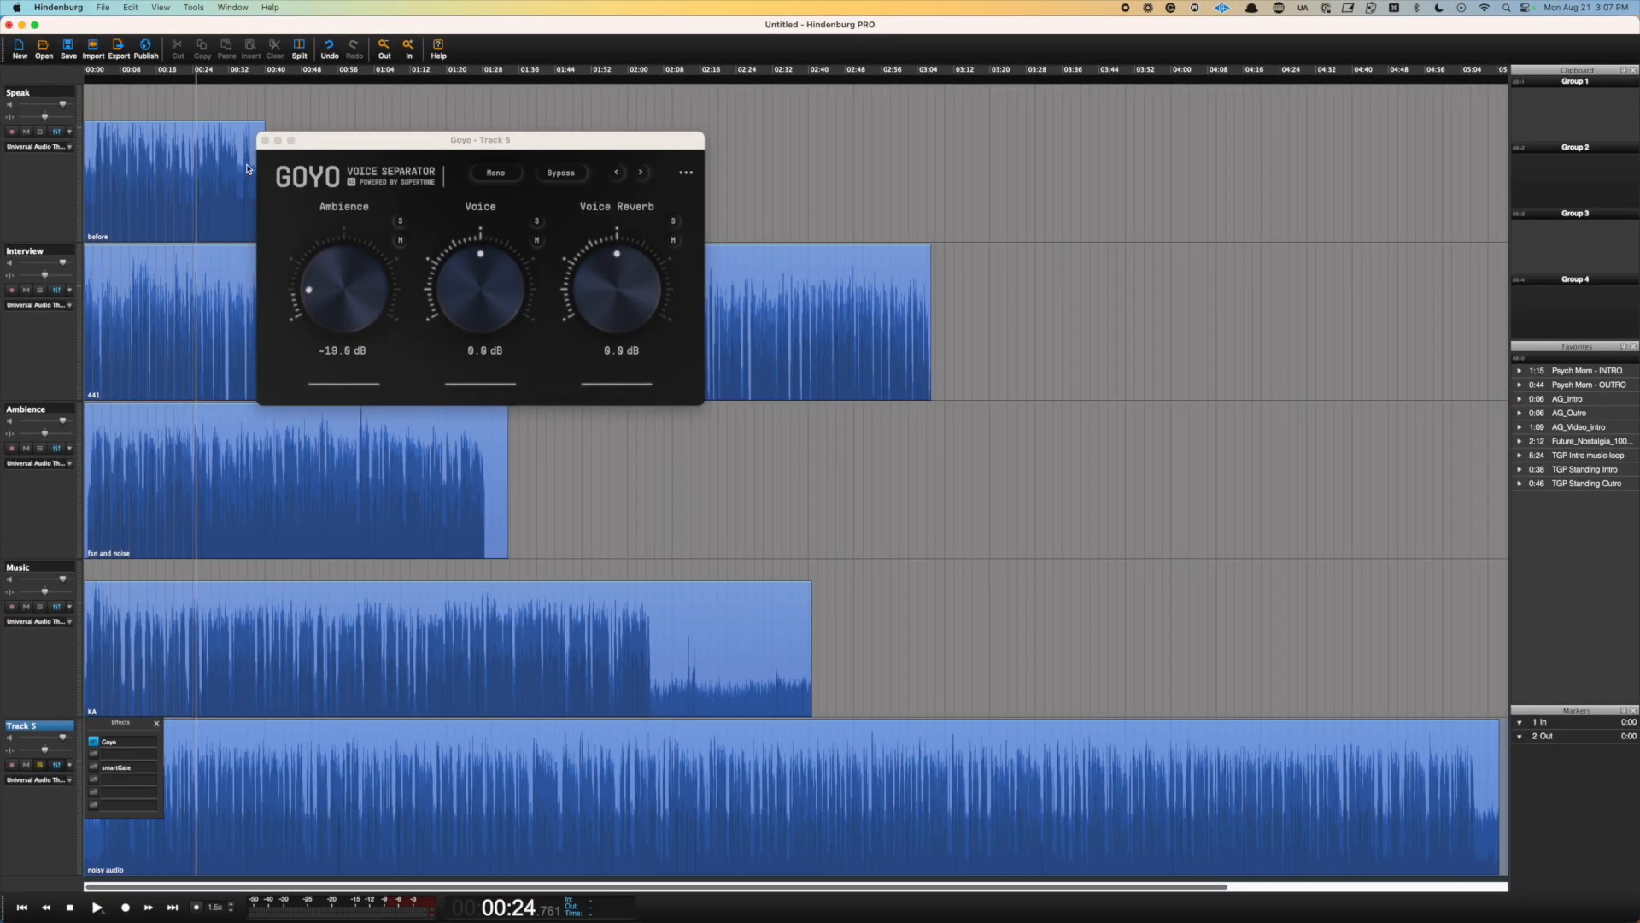
- Close Track 5's Goyo window and add UAD C-Suite C-Vox to the track's empty second effect slot
click(265, 139)
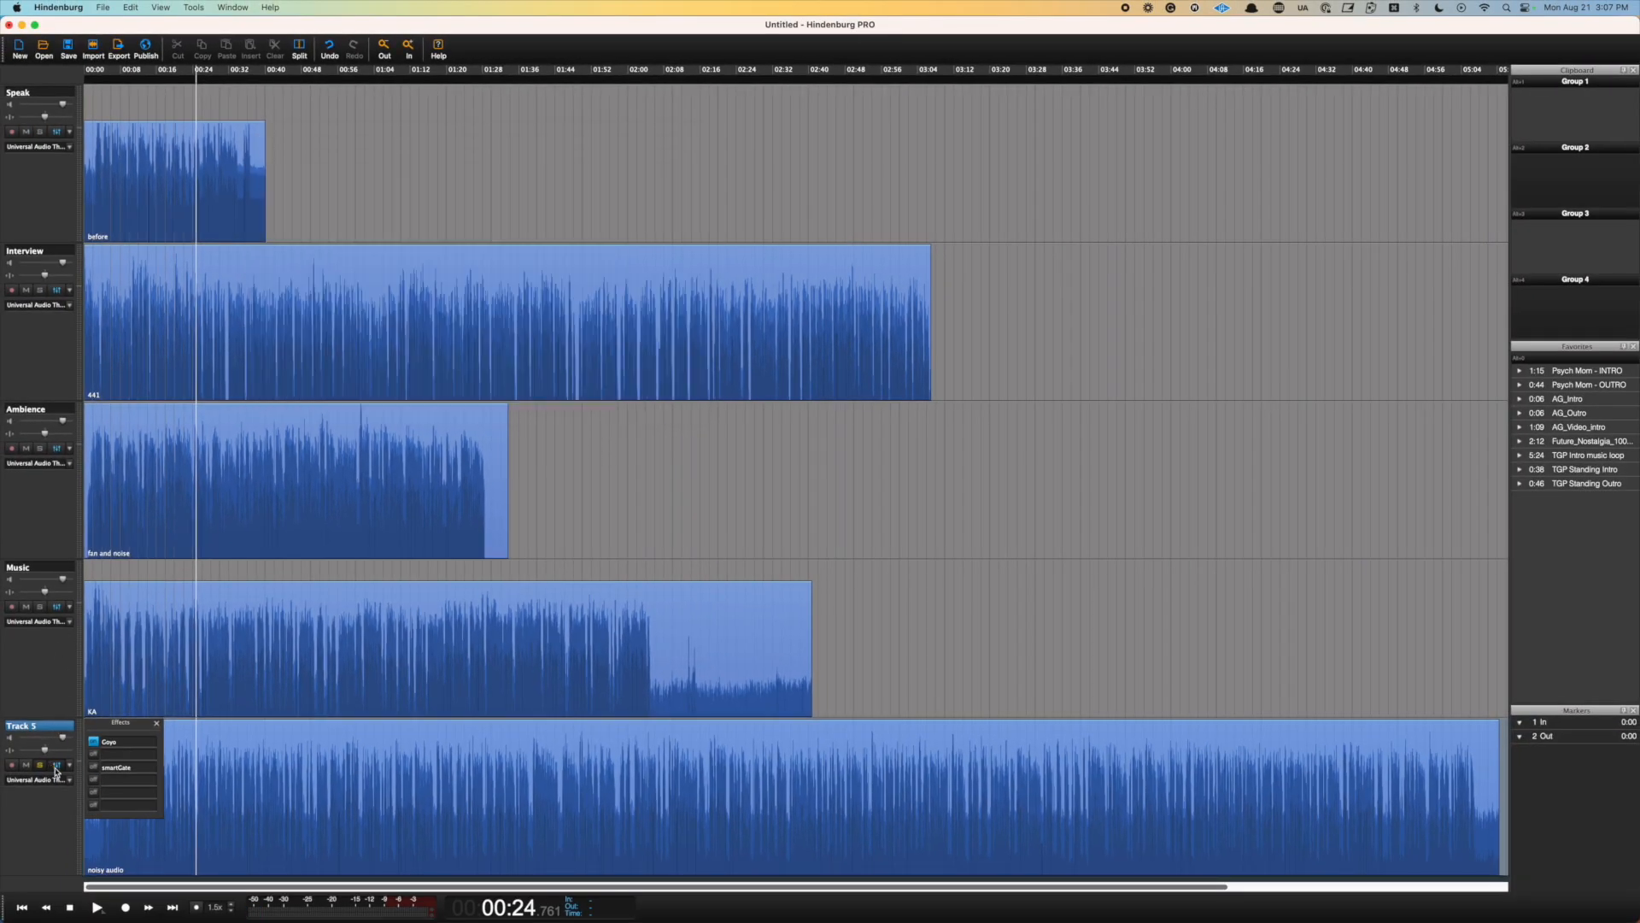
click(128, 753)
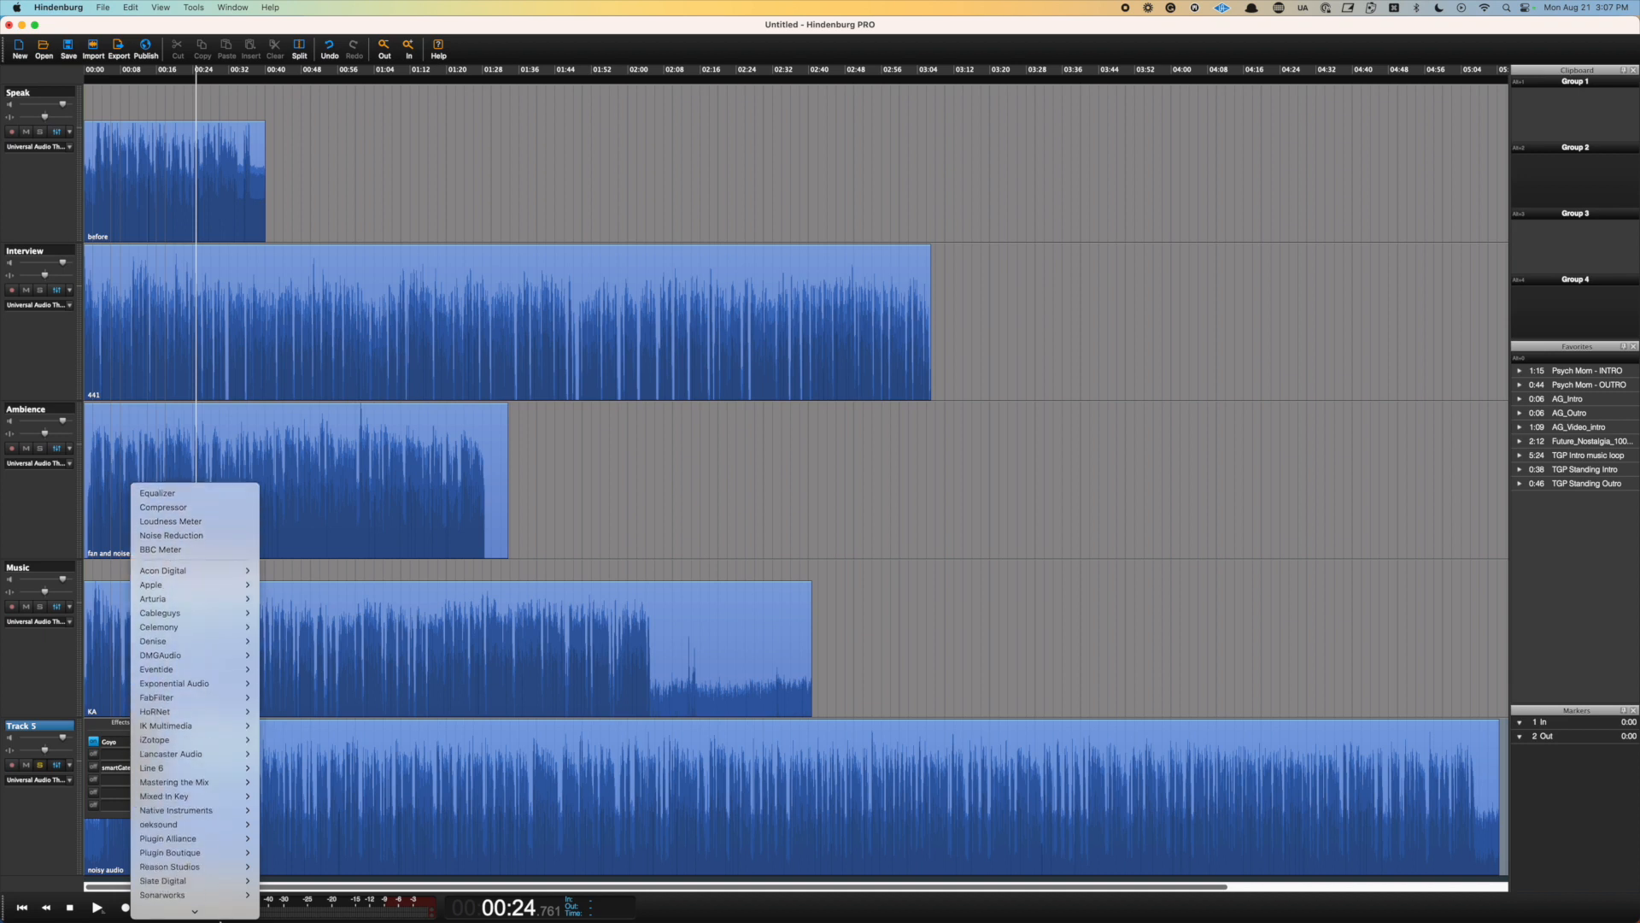
mouse_move(188, 824)
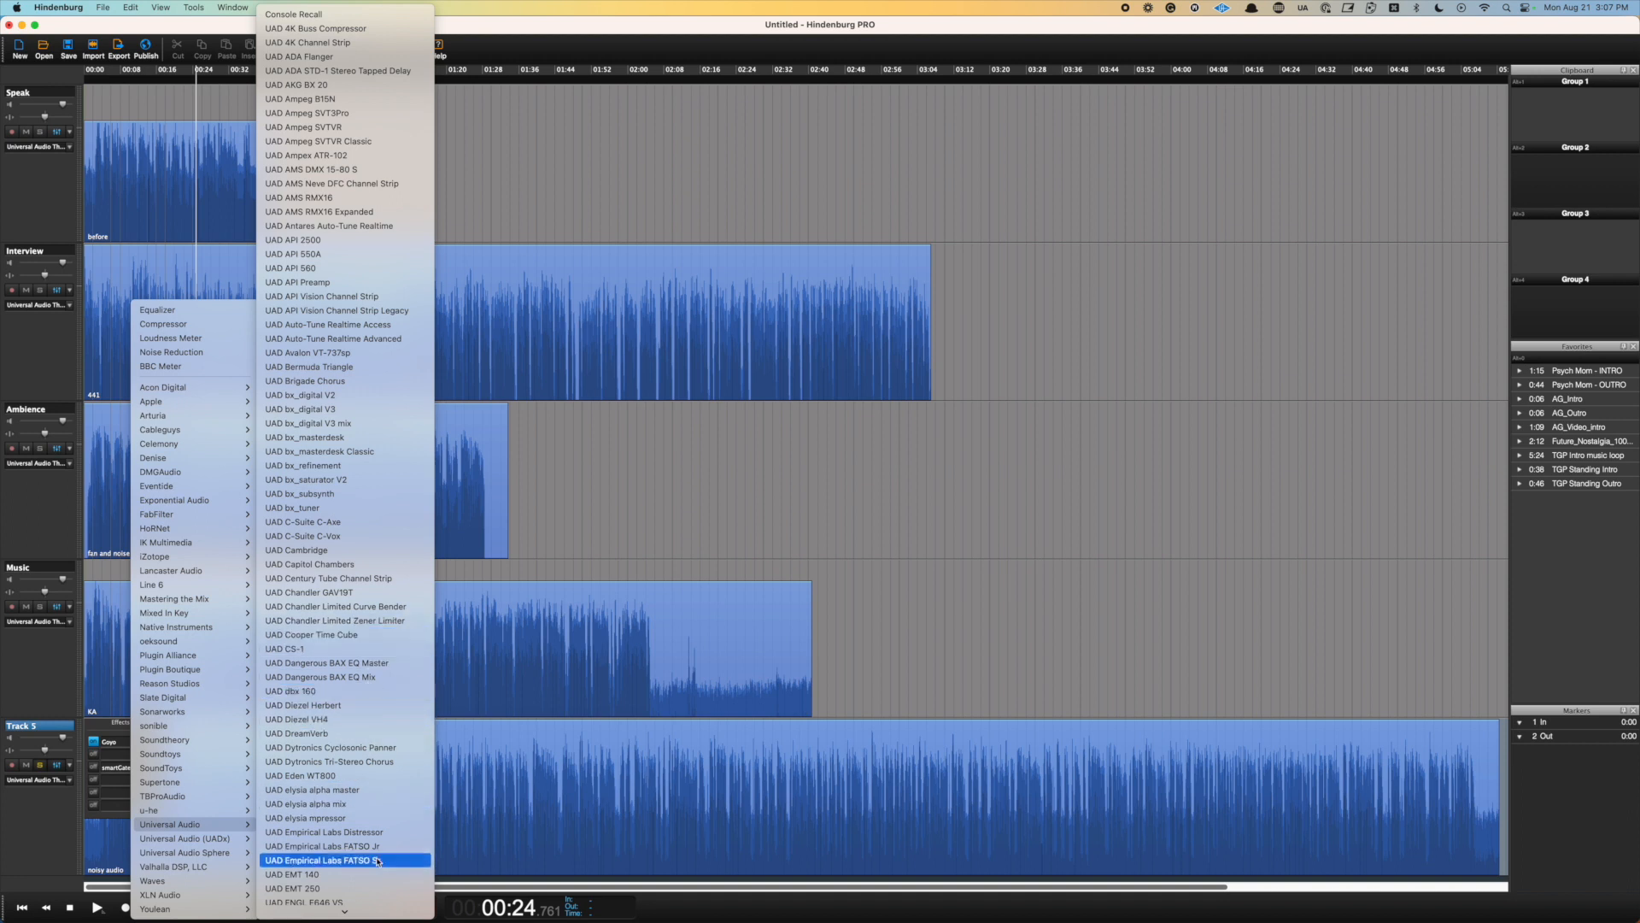
click(333, 536)
- Raise C-Vox's Atten to 78 on Track 5 during playback, stop, and close the track's effects list
drag(547, 401, 559, 346)
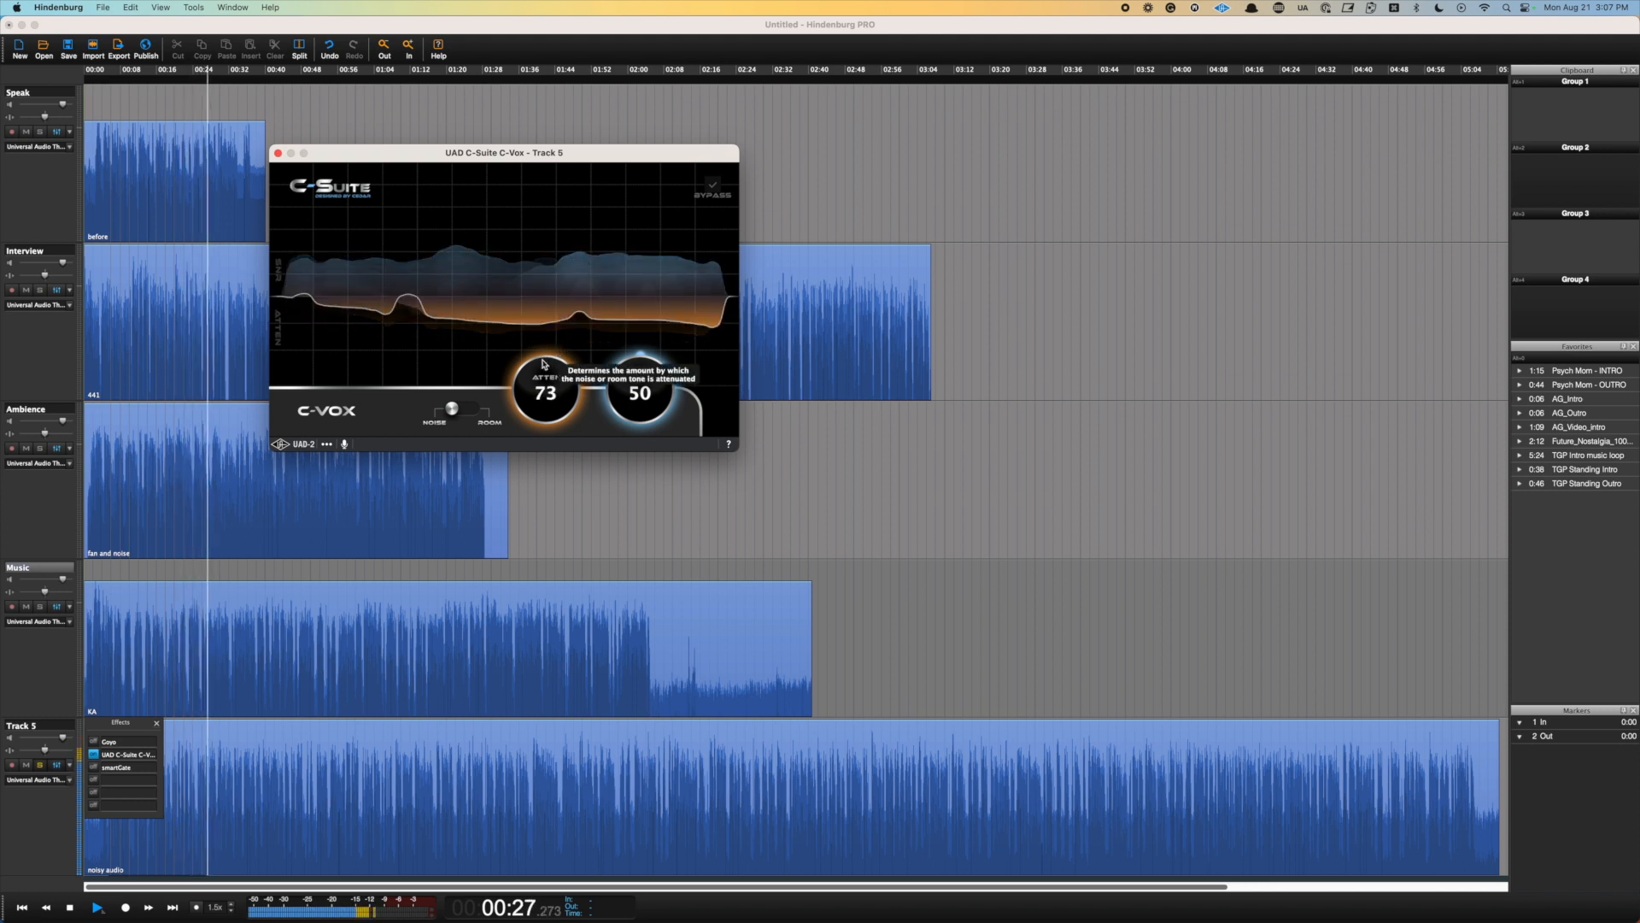
drag(543, 360, 543, 352)
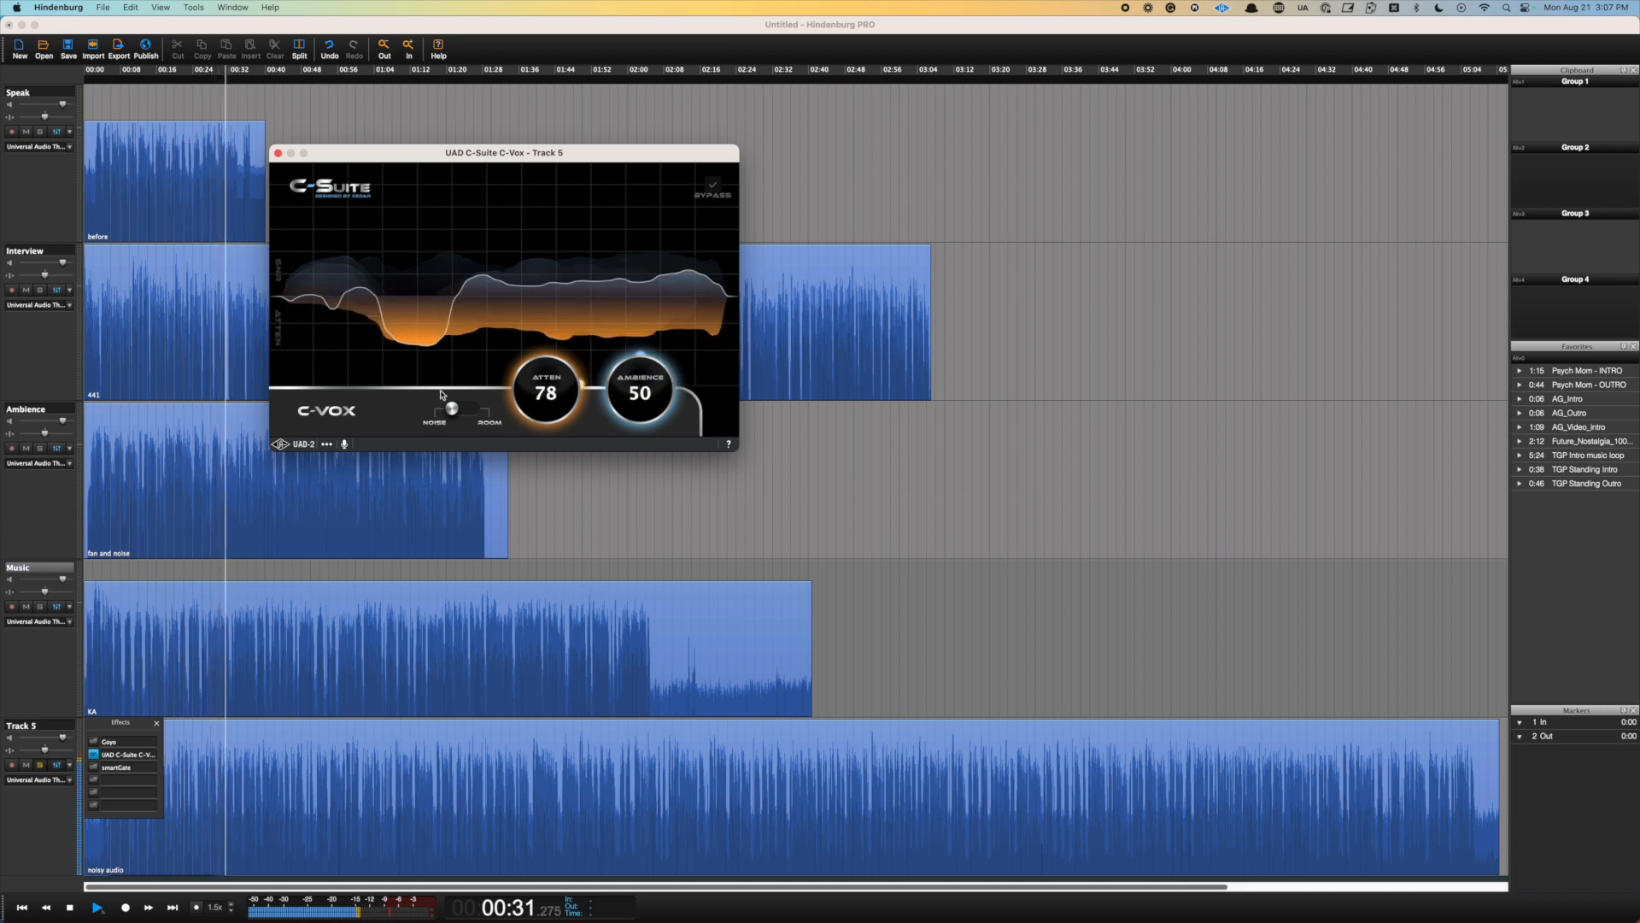
click(132, 851)
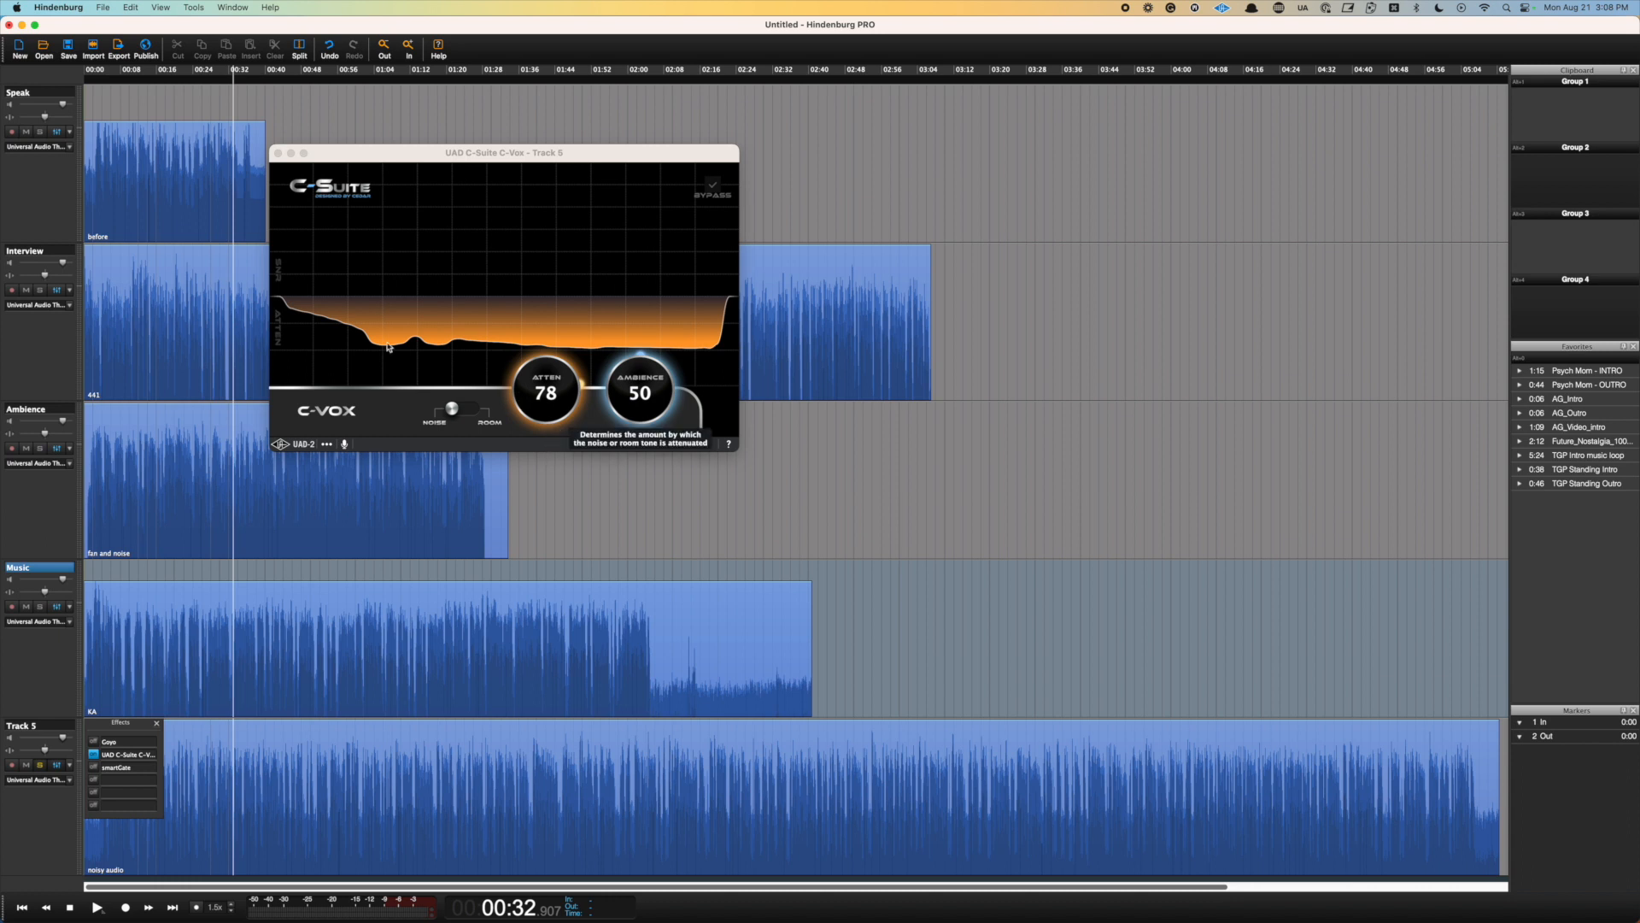
click(155, 724)
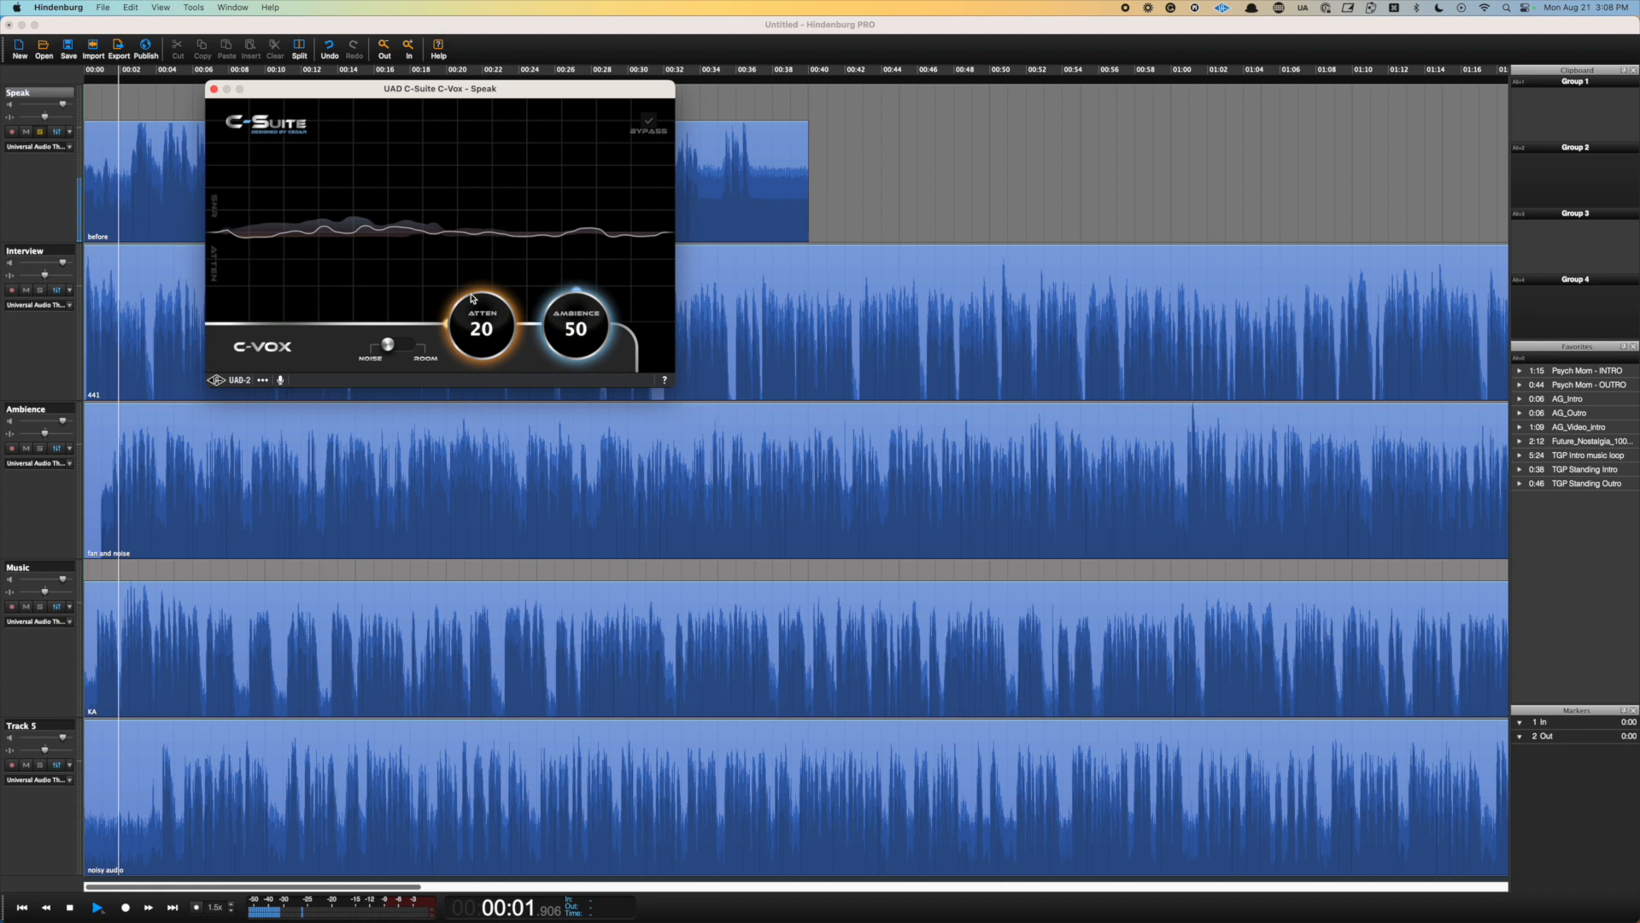
- Raise the Speak track's C-Vox Atten to 85 during playback and close the plugin window
drag(483, 318, 504, 234)
drag(487, 328, 499, 289)
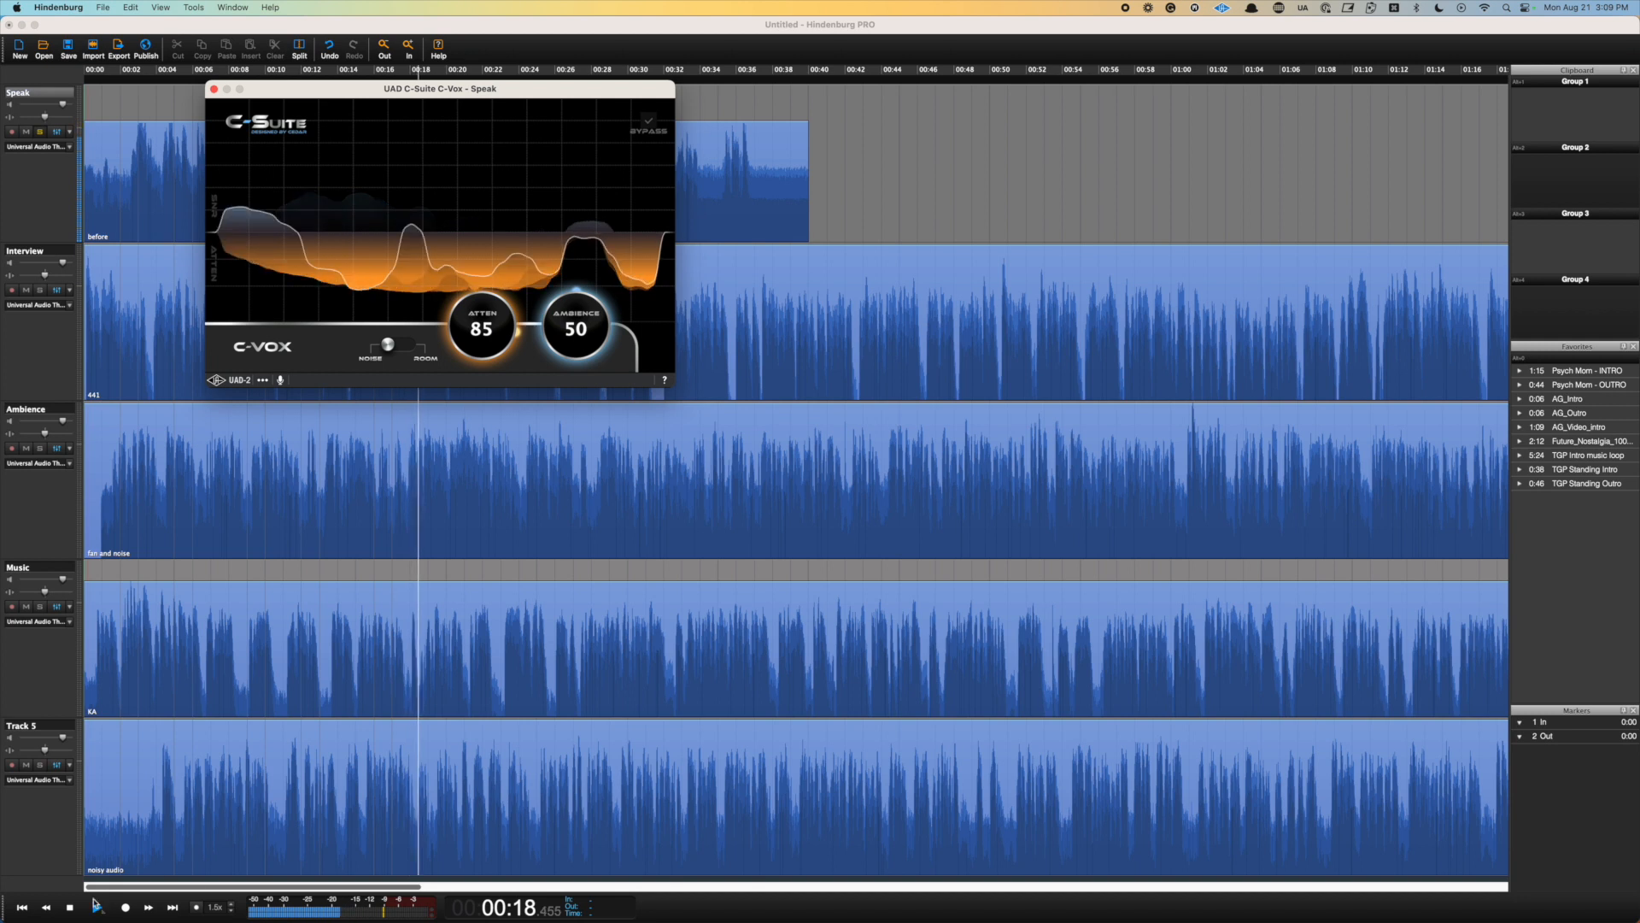
click(213, 88)
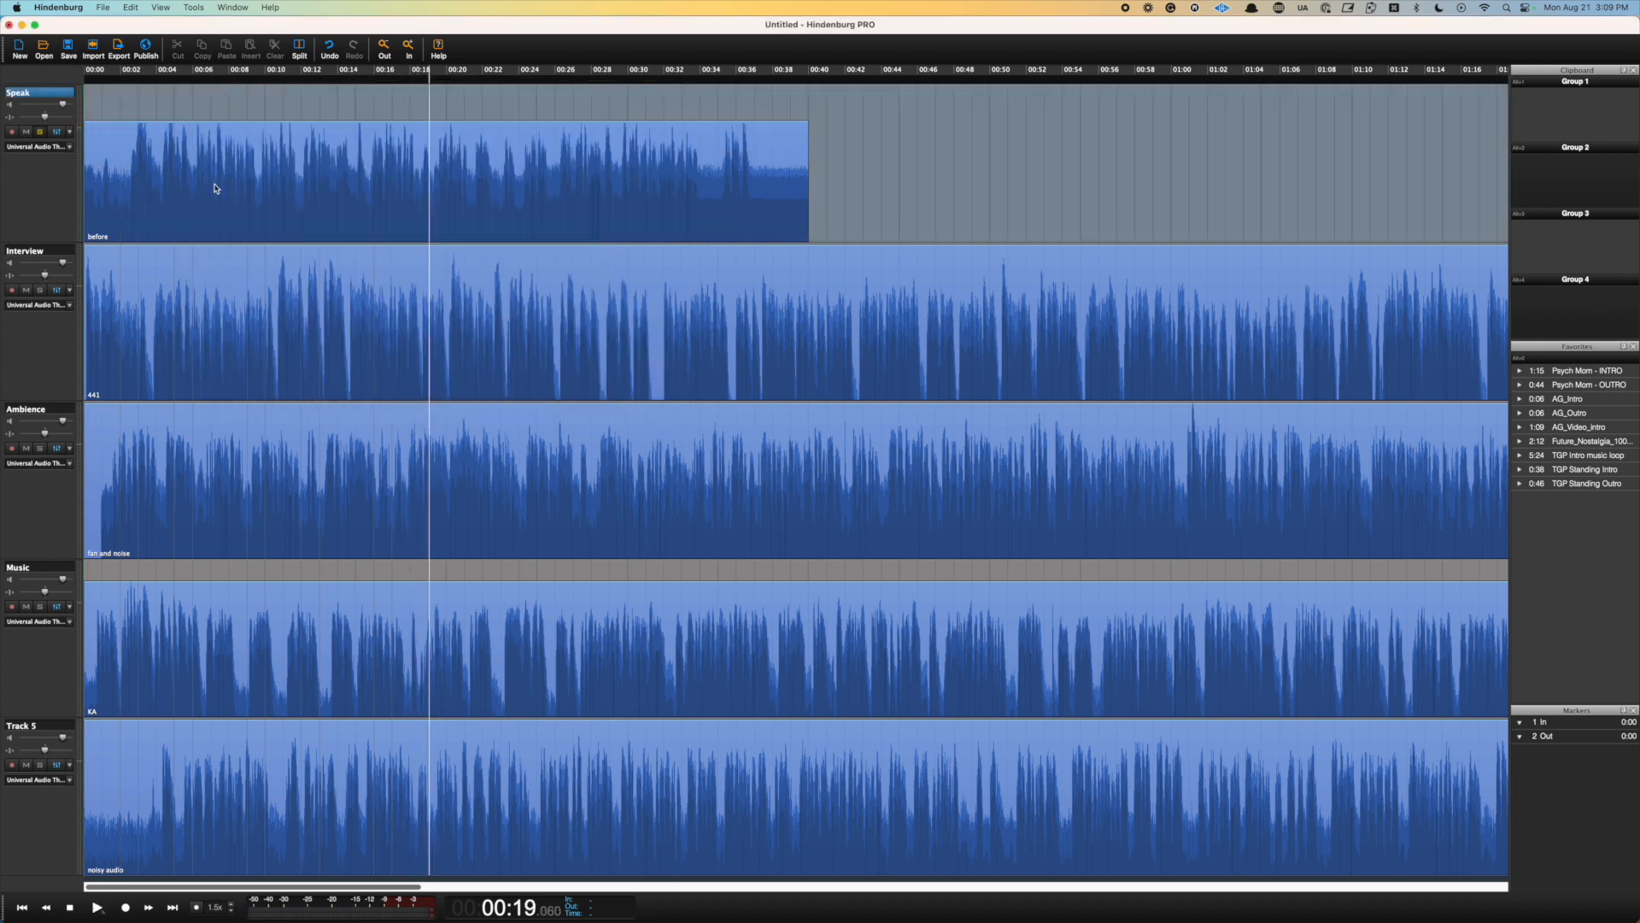
scroll(168, 340, down, 5)
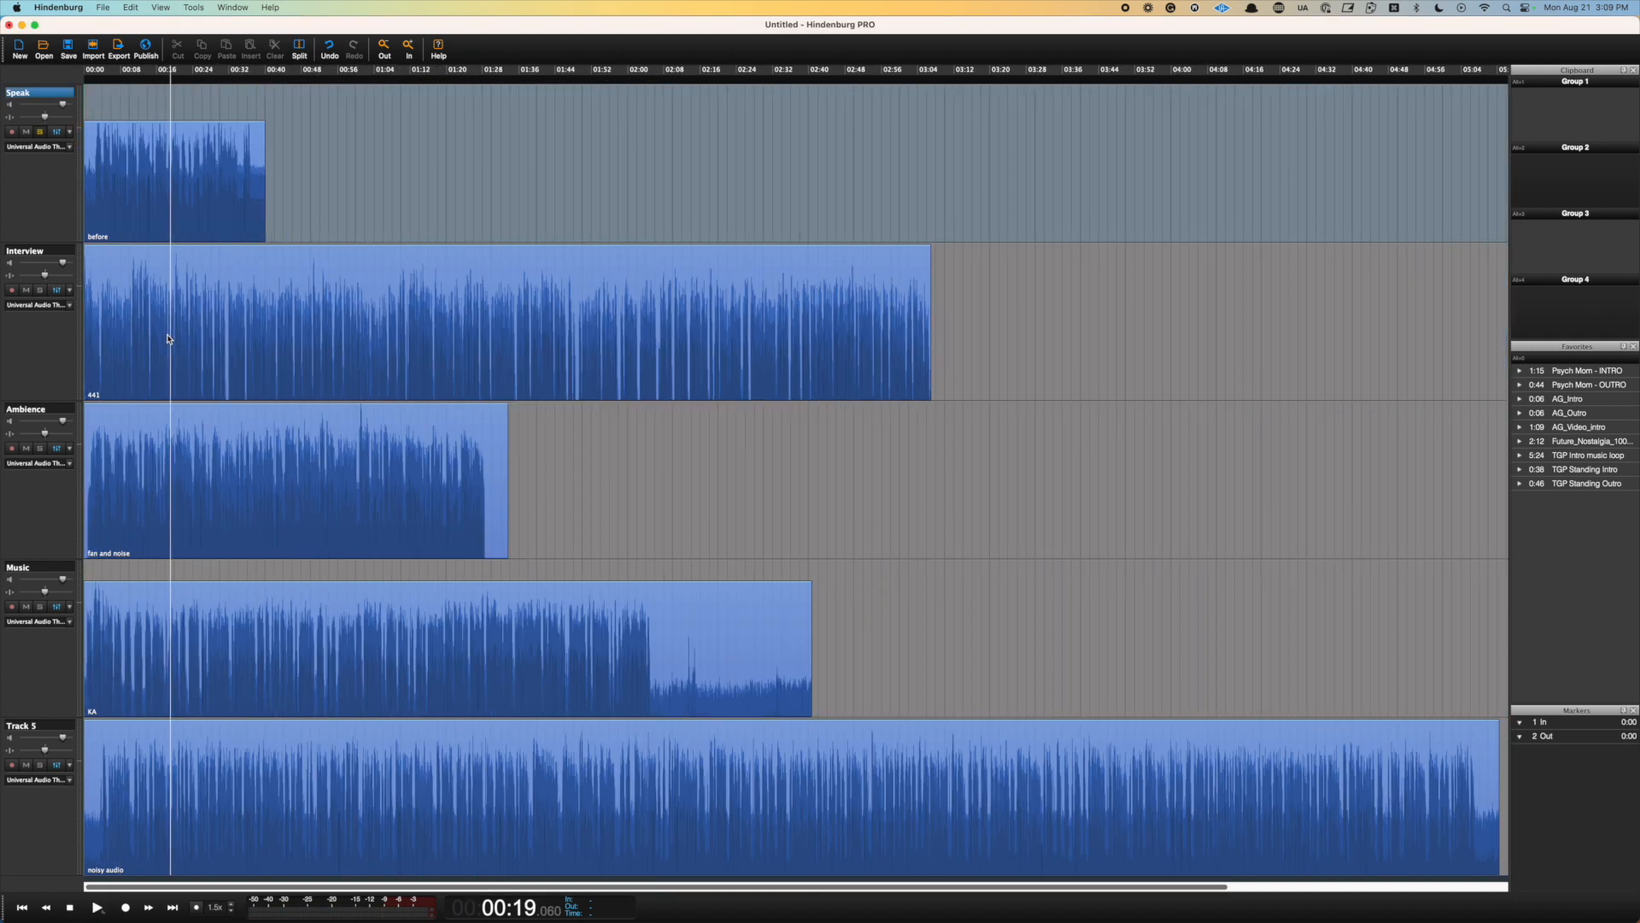